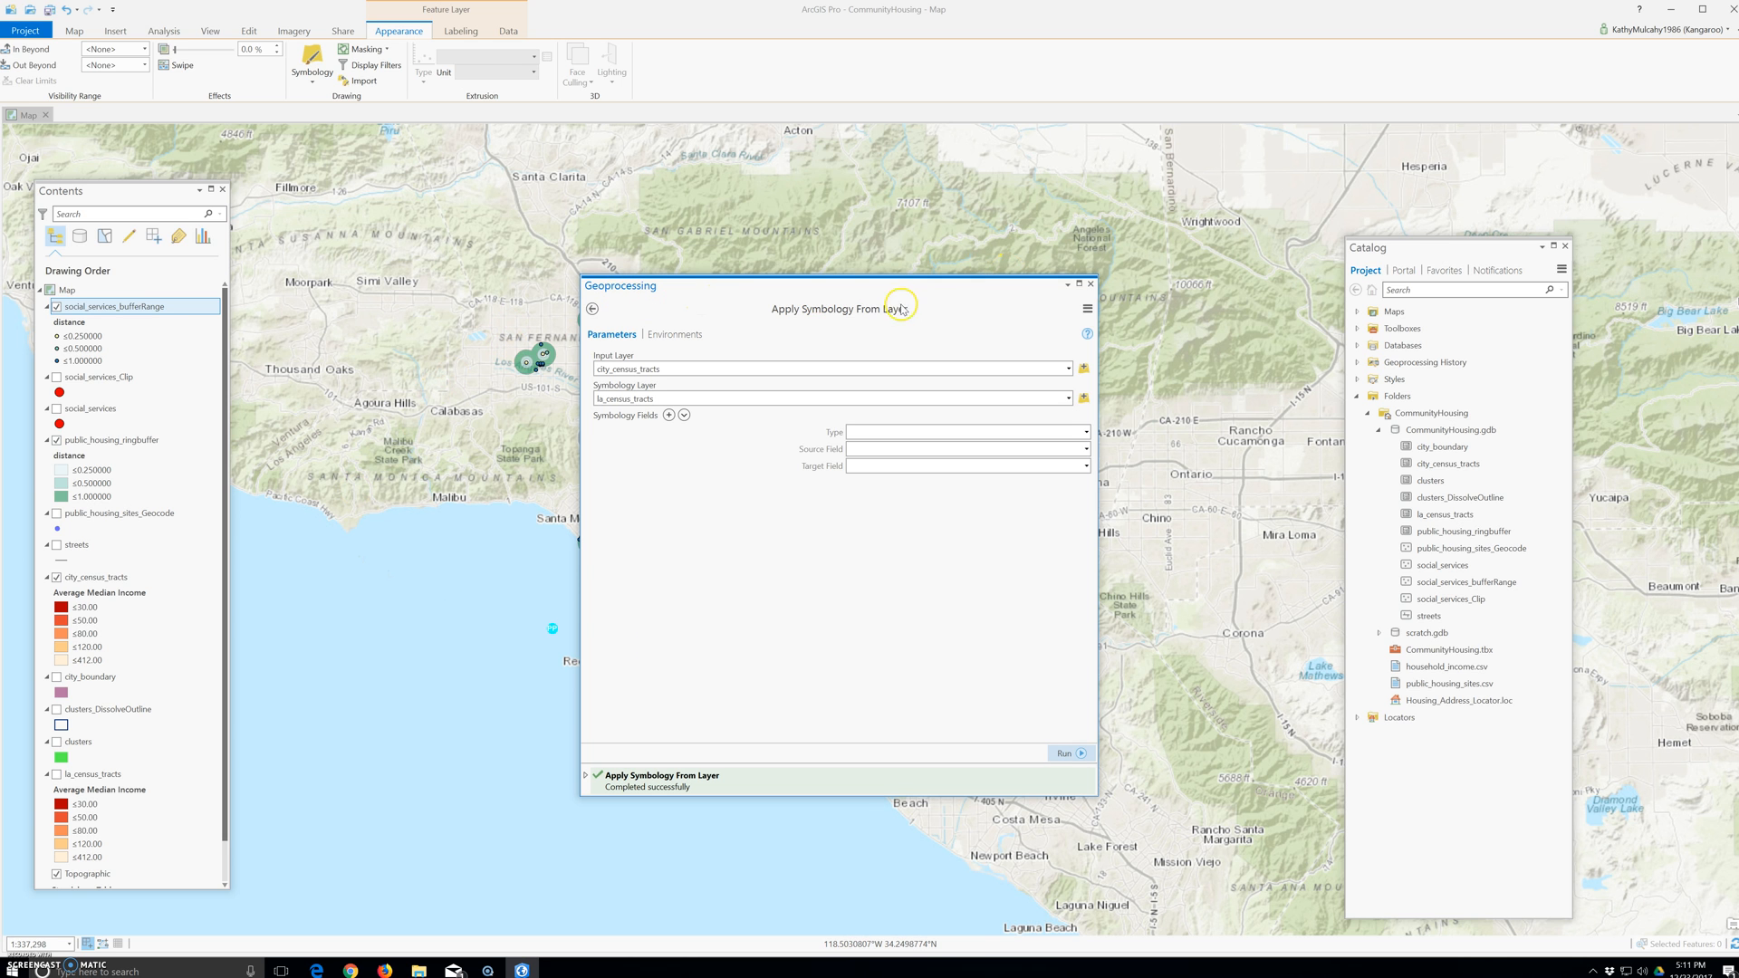
Step: Move the Geoprocessing pane clear of the mapped city area and select the city_census_tracts layer
drag(777, 293, 1188, 299)
click(104, 580)
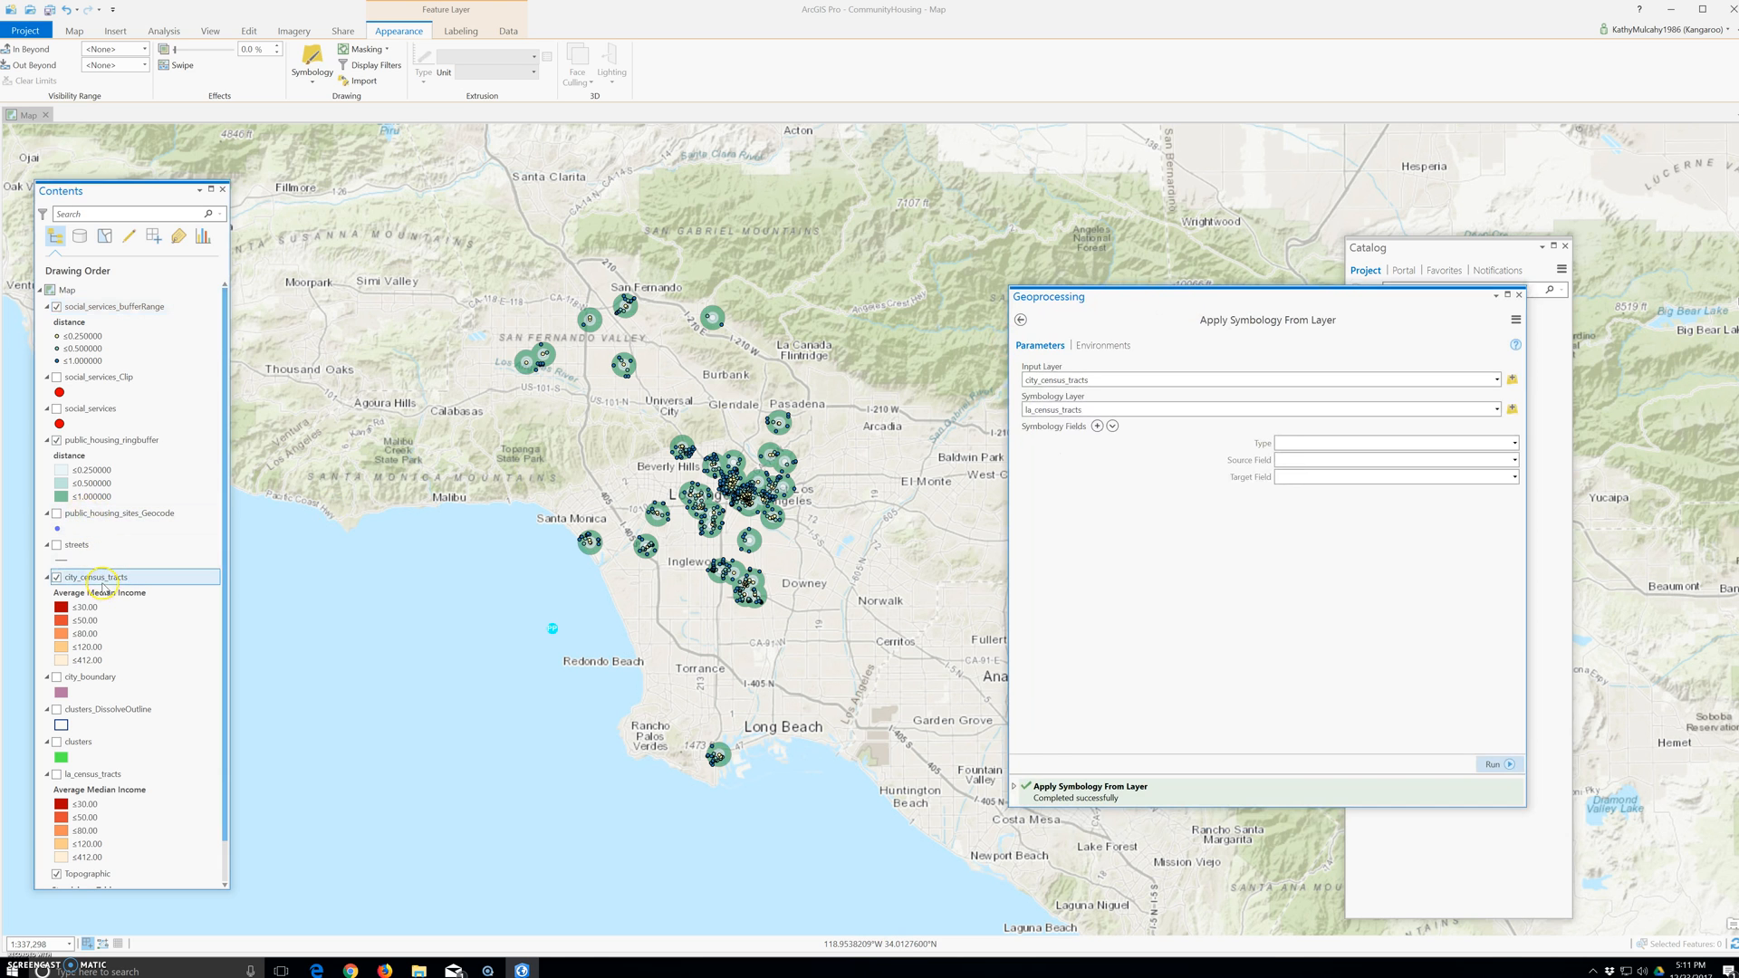
click(1492, 764)
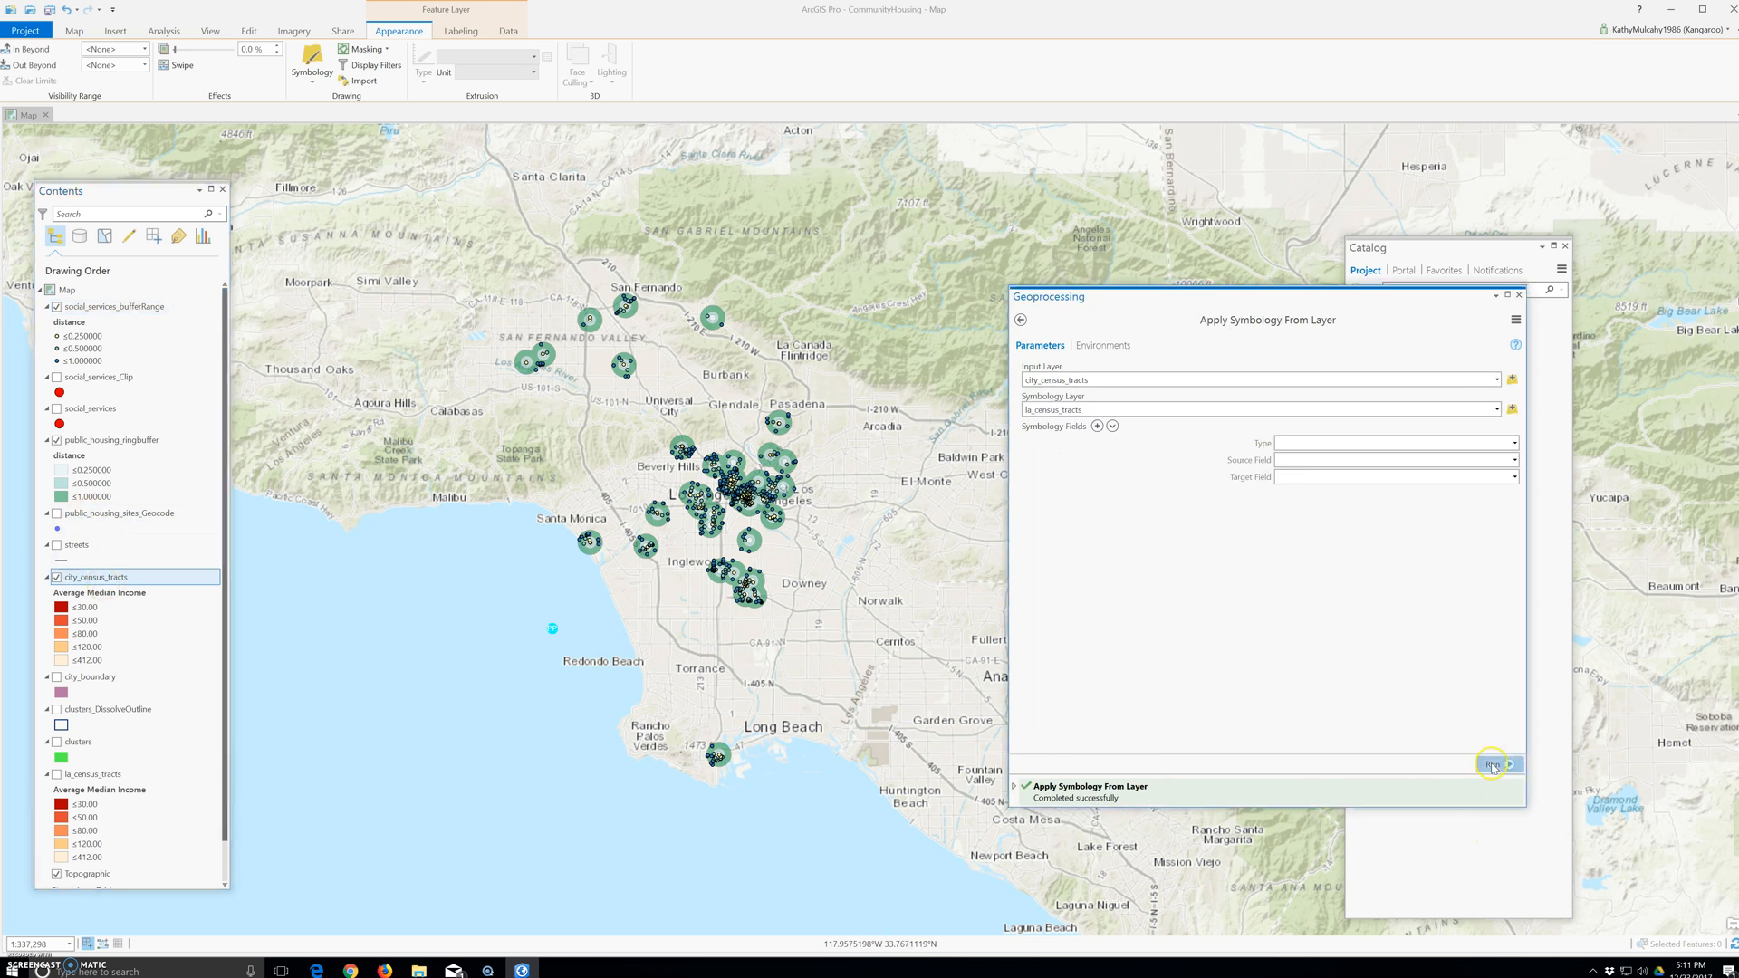
click(56, 580)
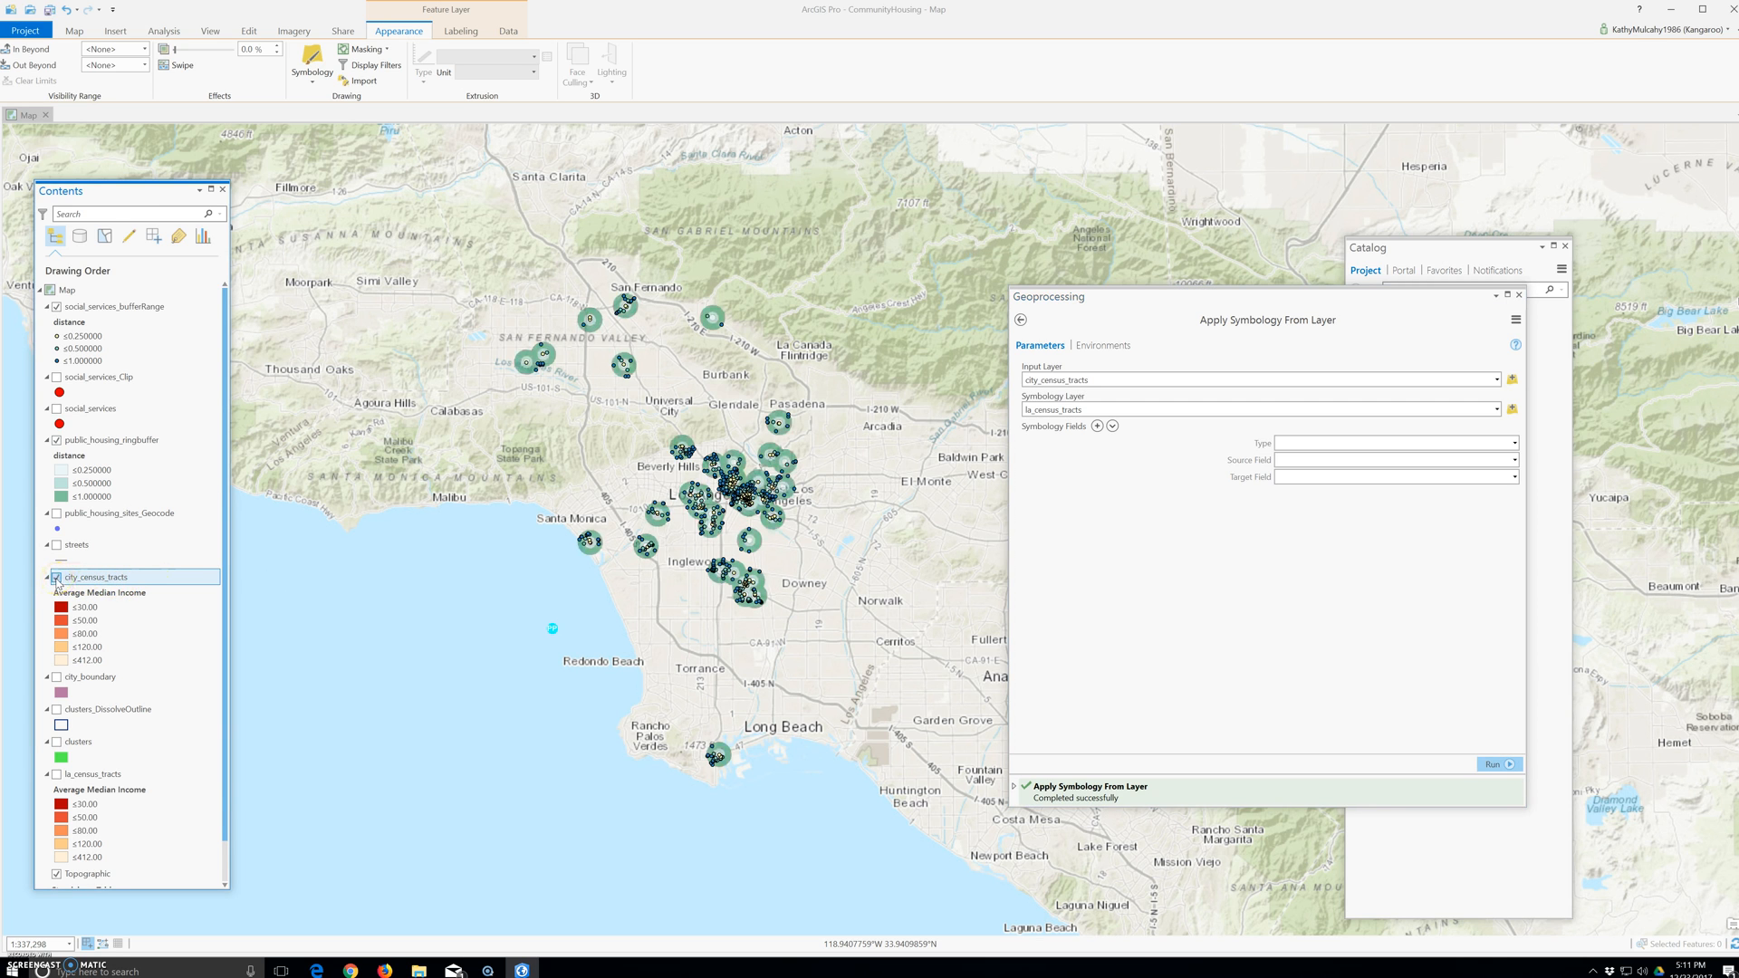
right_click(91, 580)
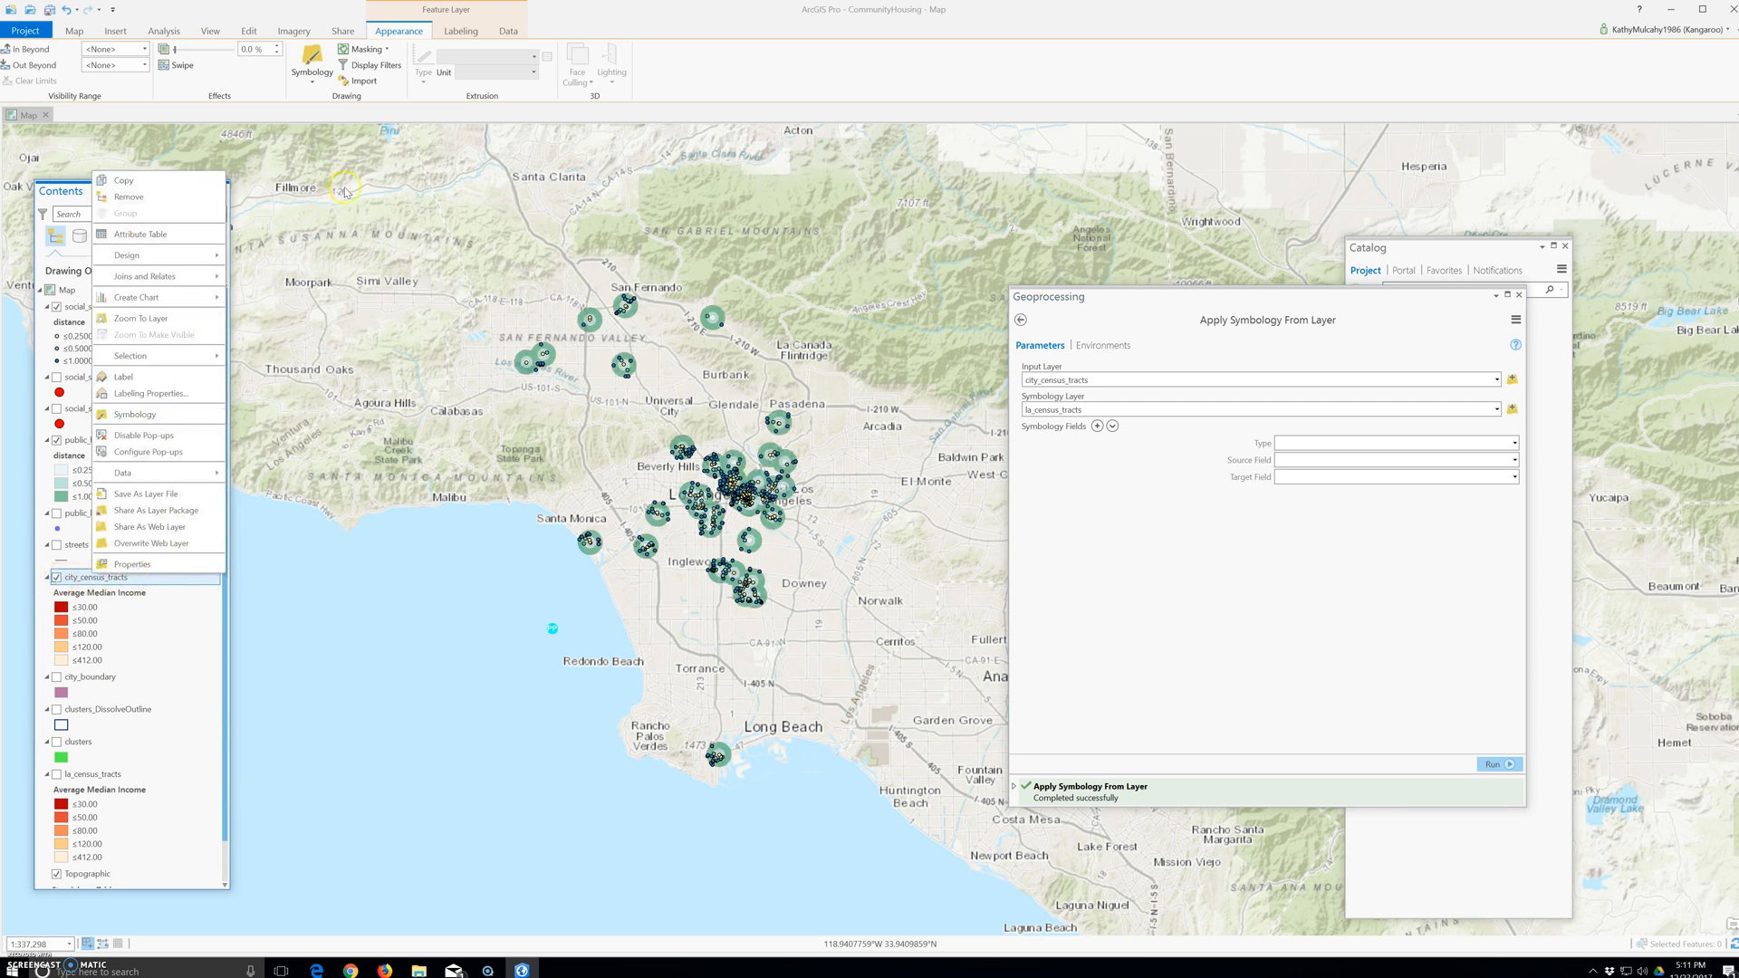
click(80, 591)
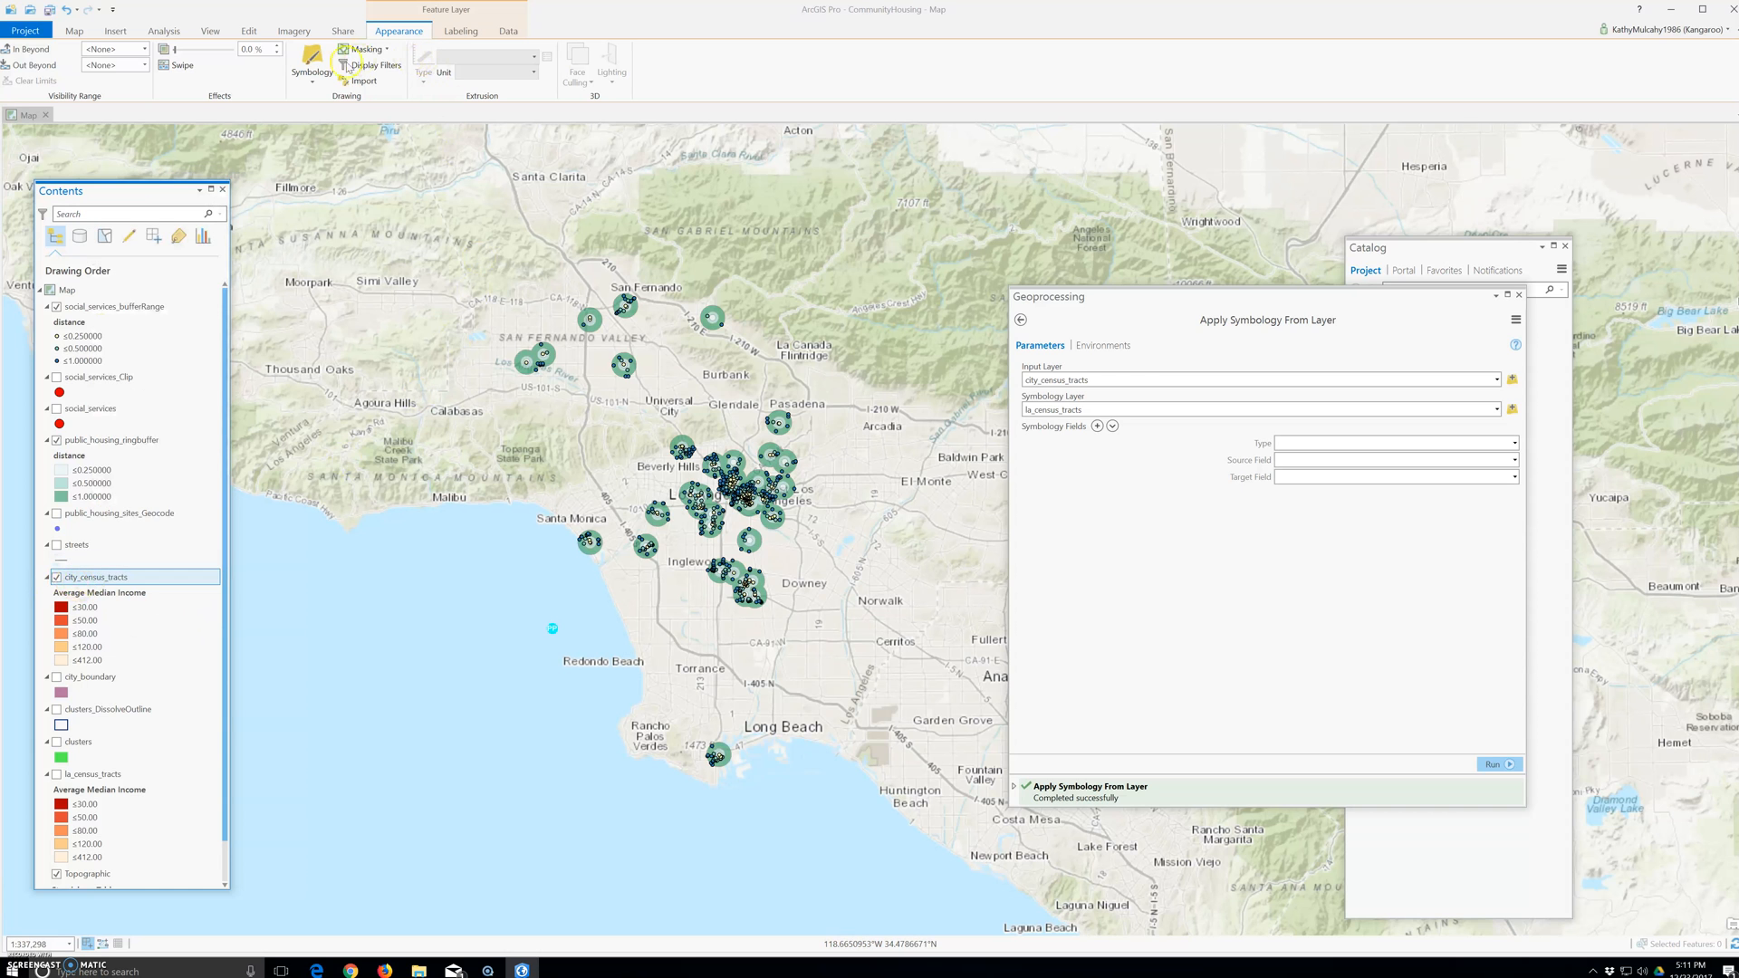
Step: Open the symbology settings of city_census_tracts and set the graduated colors field to Average Median Income
click(313, 77)
click(323, 229)
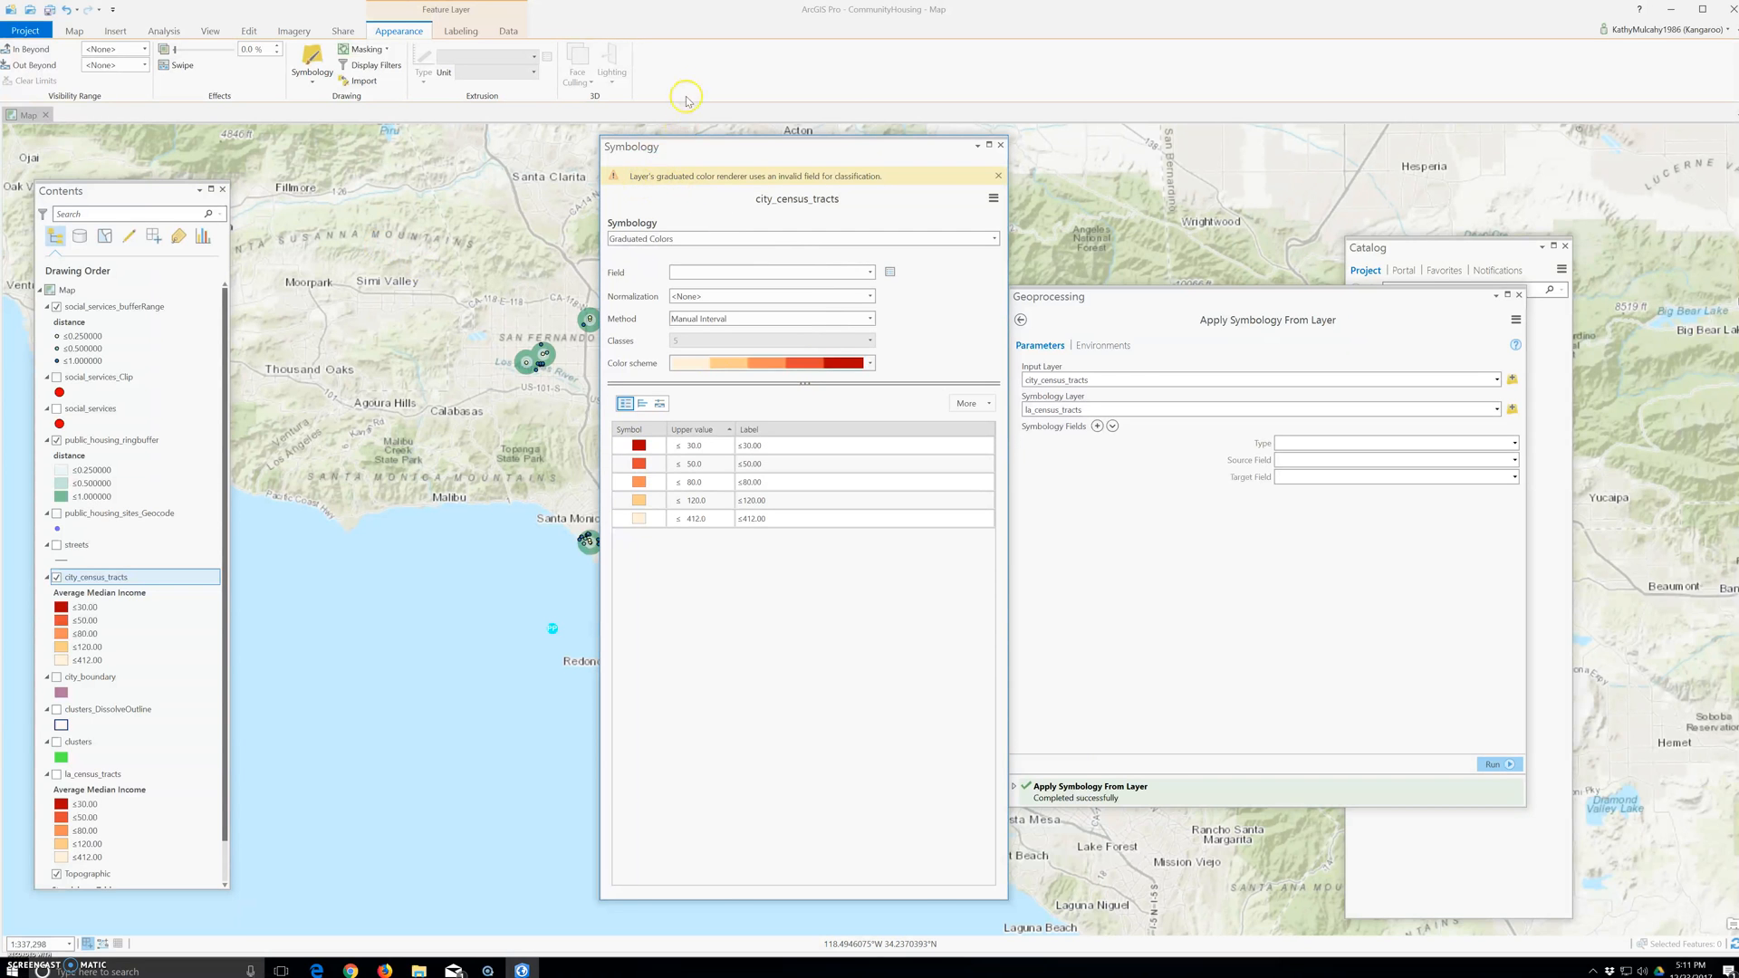
drag(688, 147, 1061, 200)
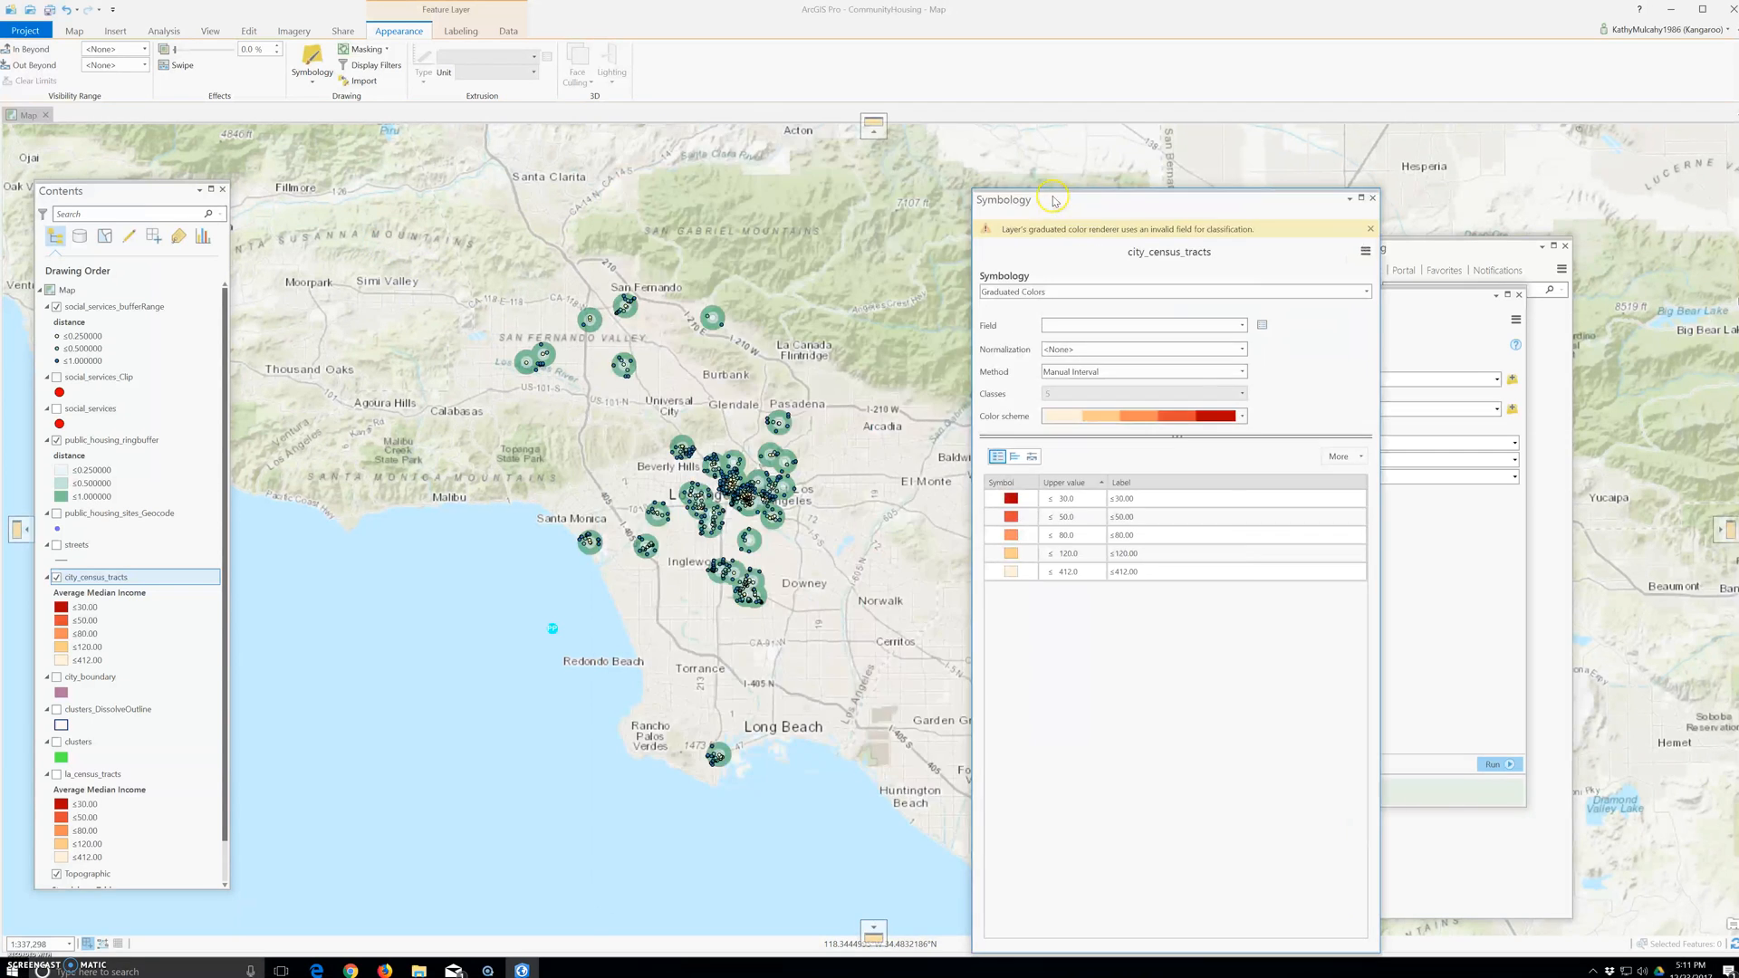
click(1240, 327)
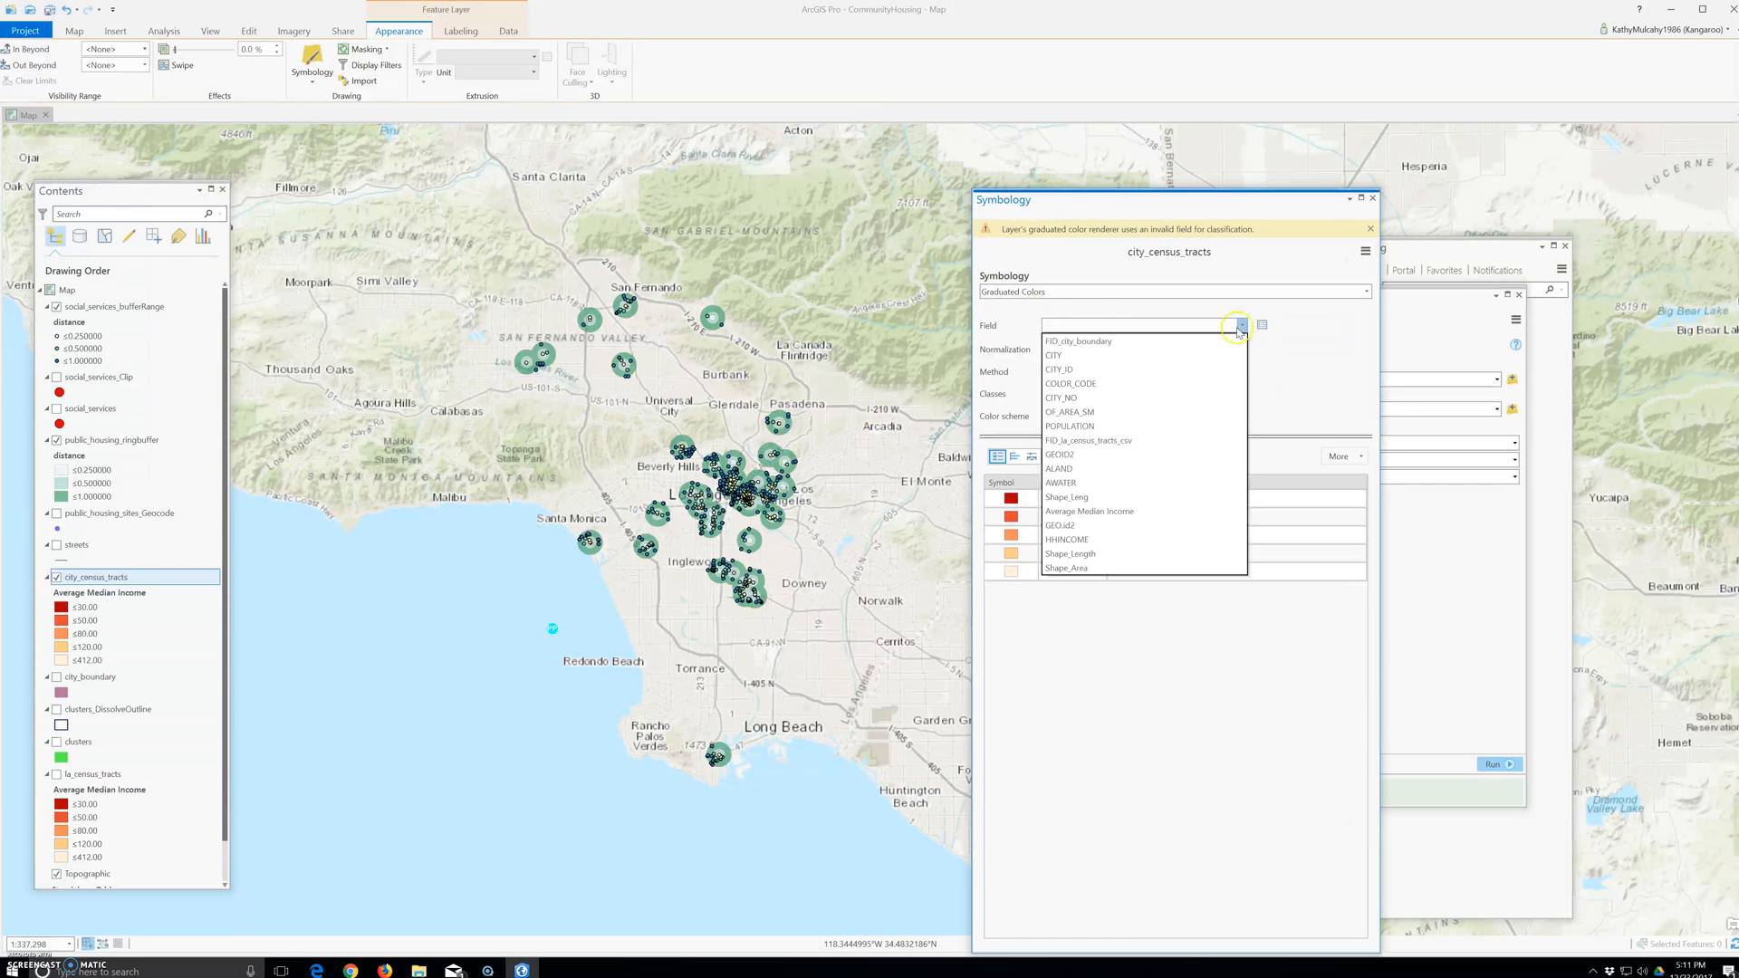
click(1107, 510)
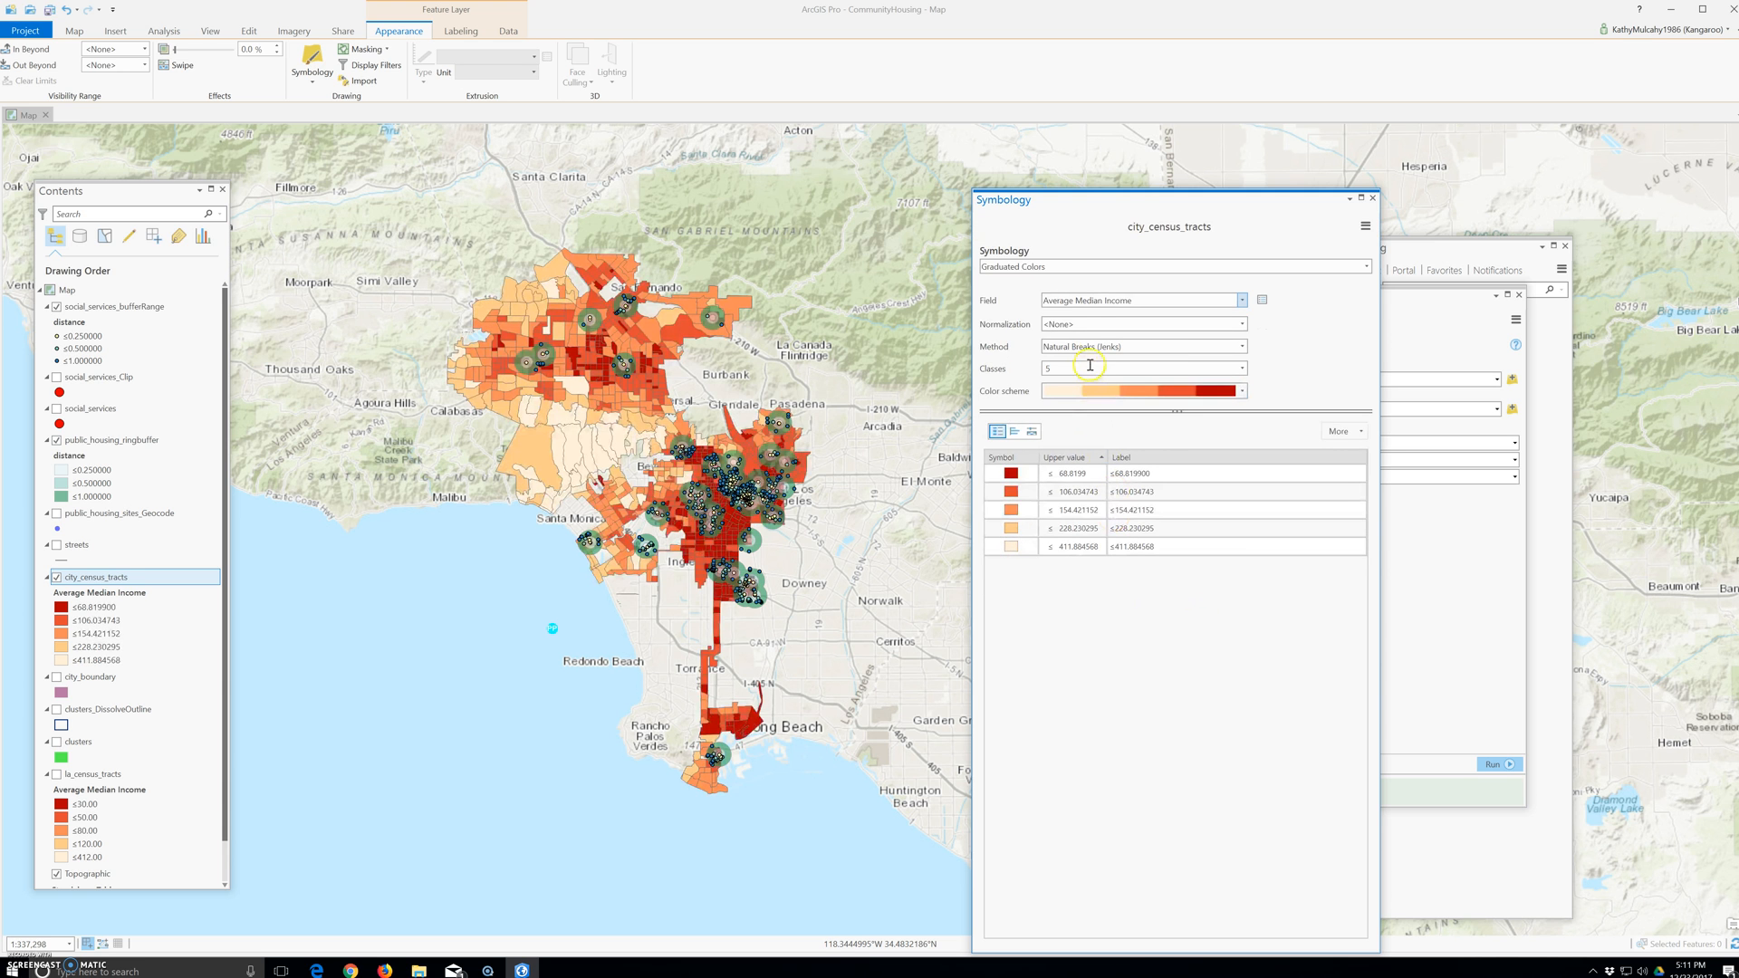
Step: Change the classification method to Manual Interval and set the first class's upper value to 30
click(1146, 349)
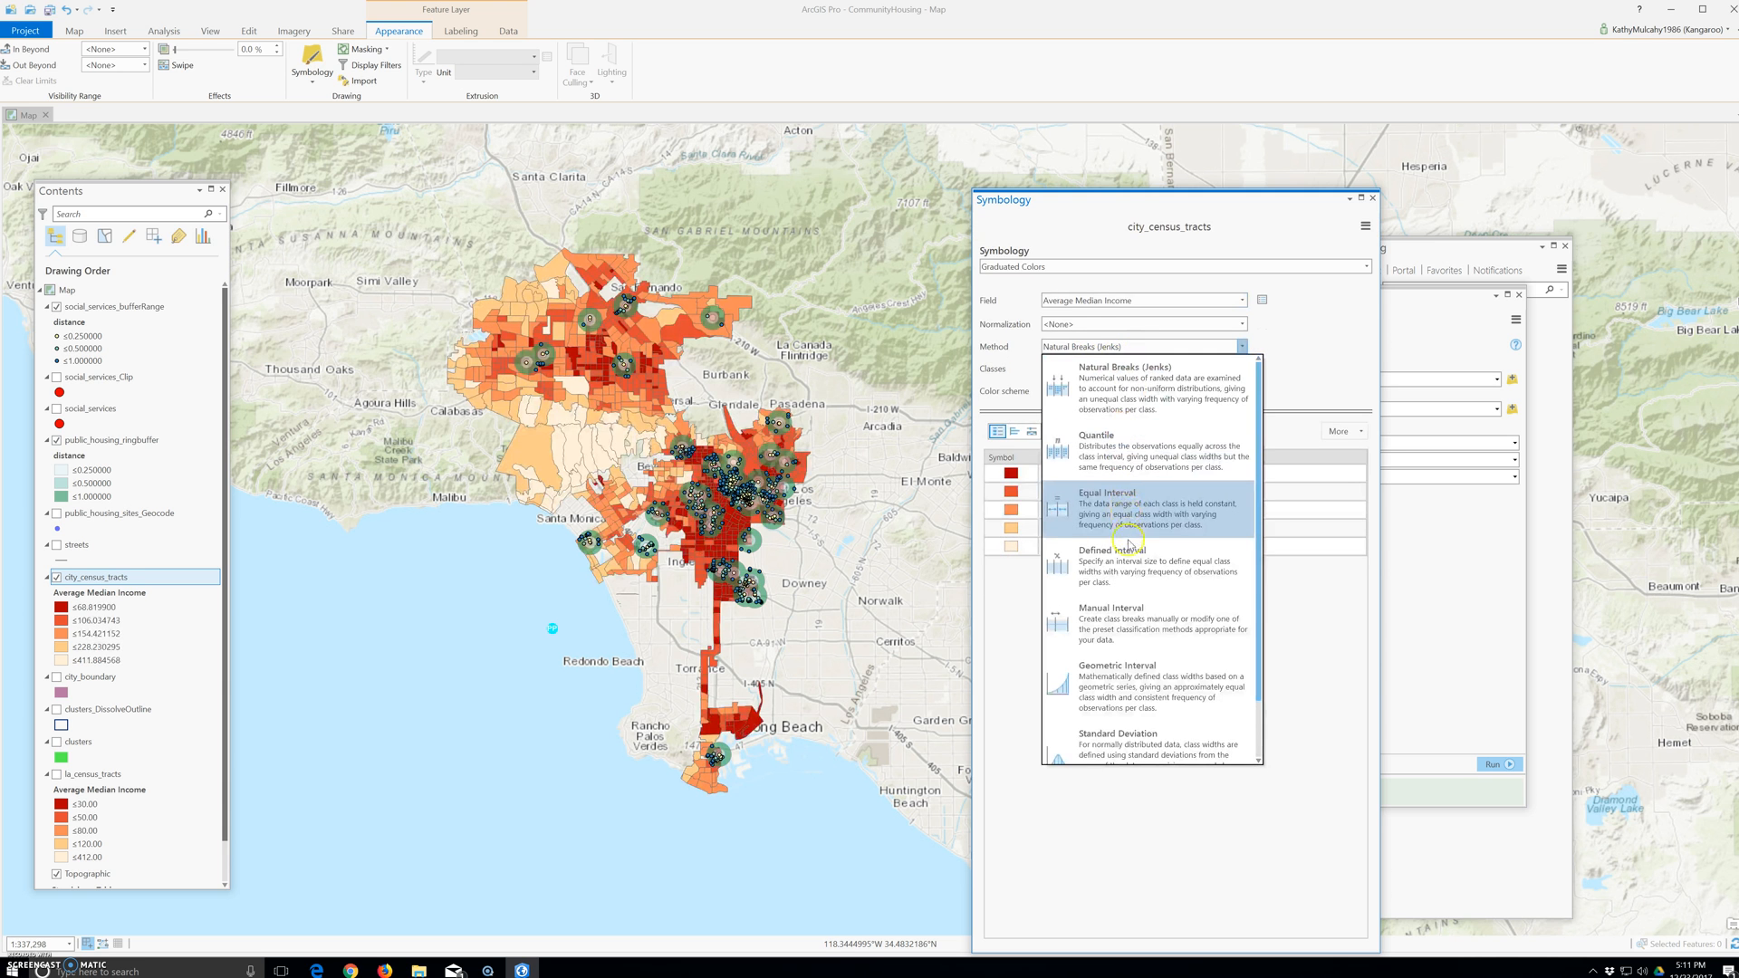
click(1127, 634)
click(1082, 473)
click(1088, 474)
click(1100, 492)
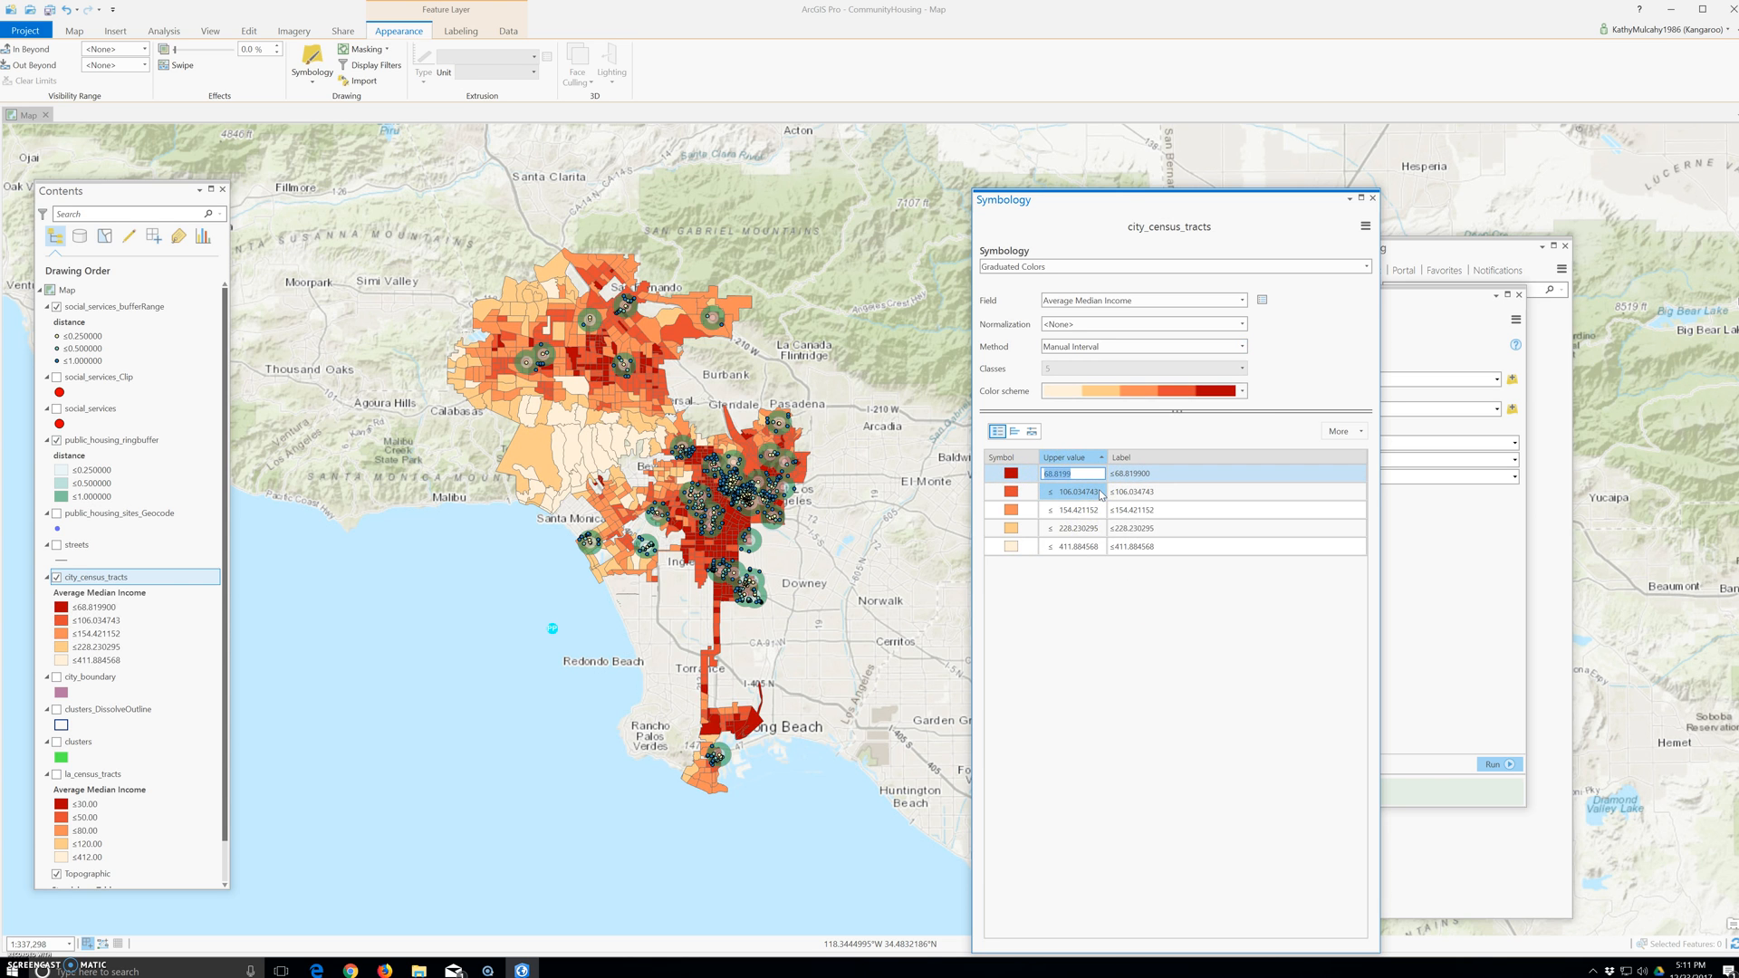
text(30.0)
key(Return)
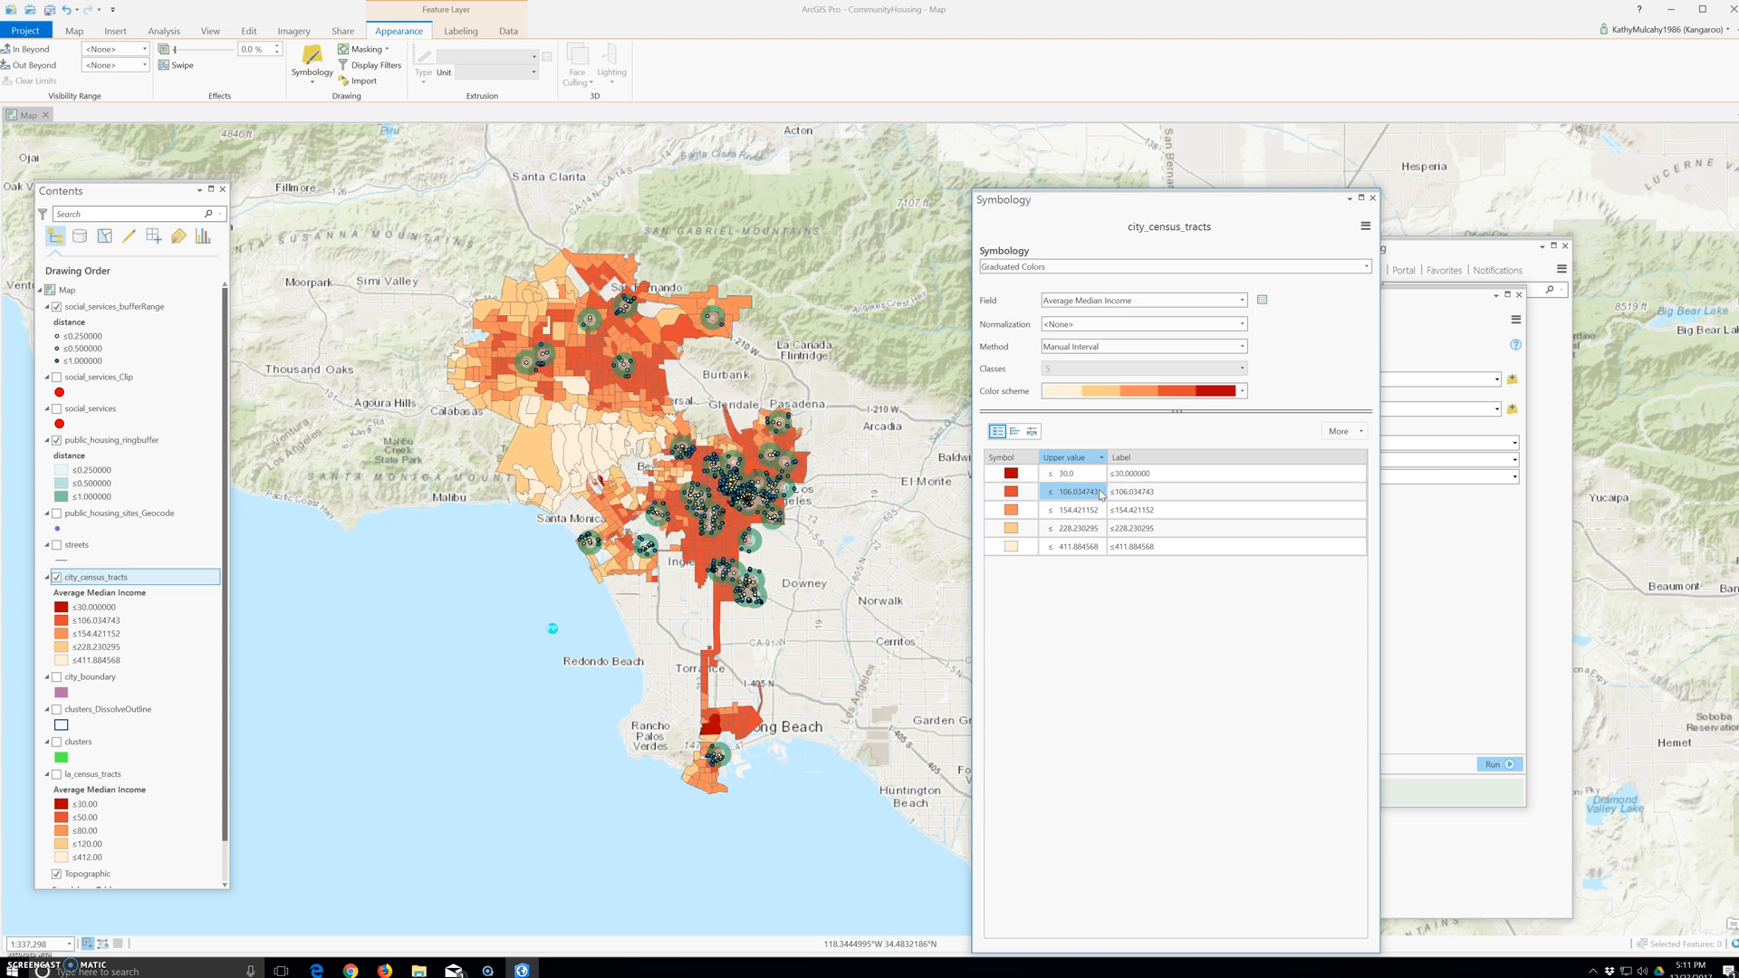
Step: Set the upper value of the second class to 50 and of the third class to 80
click(1101, 494)
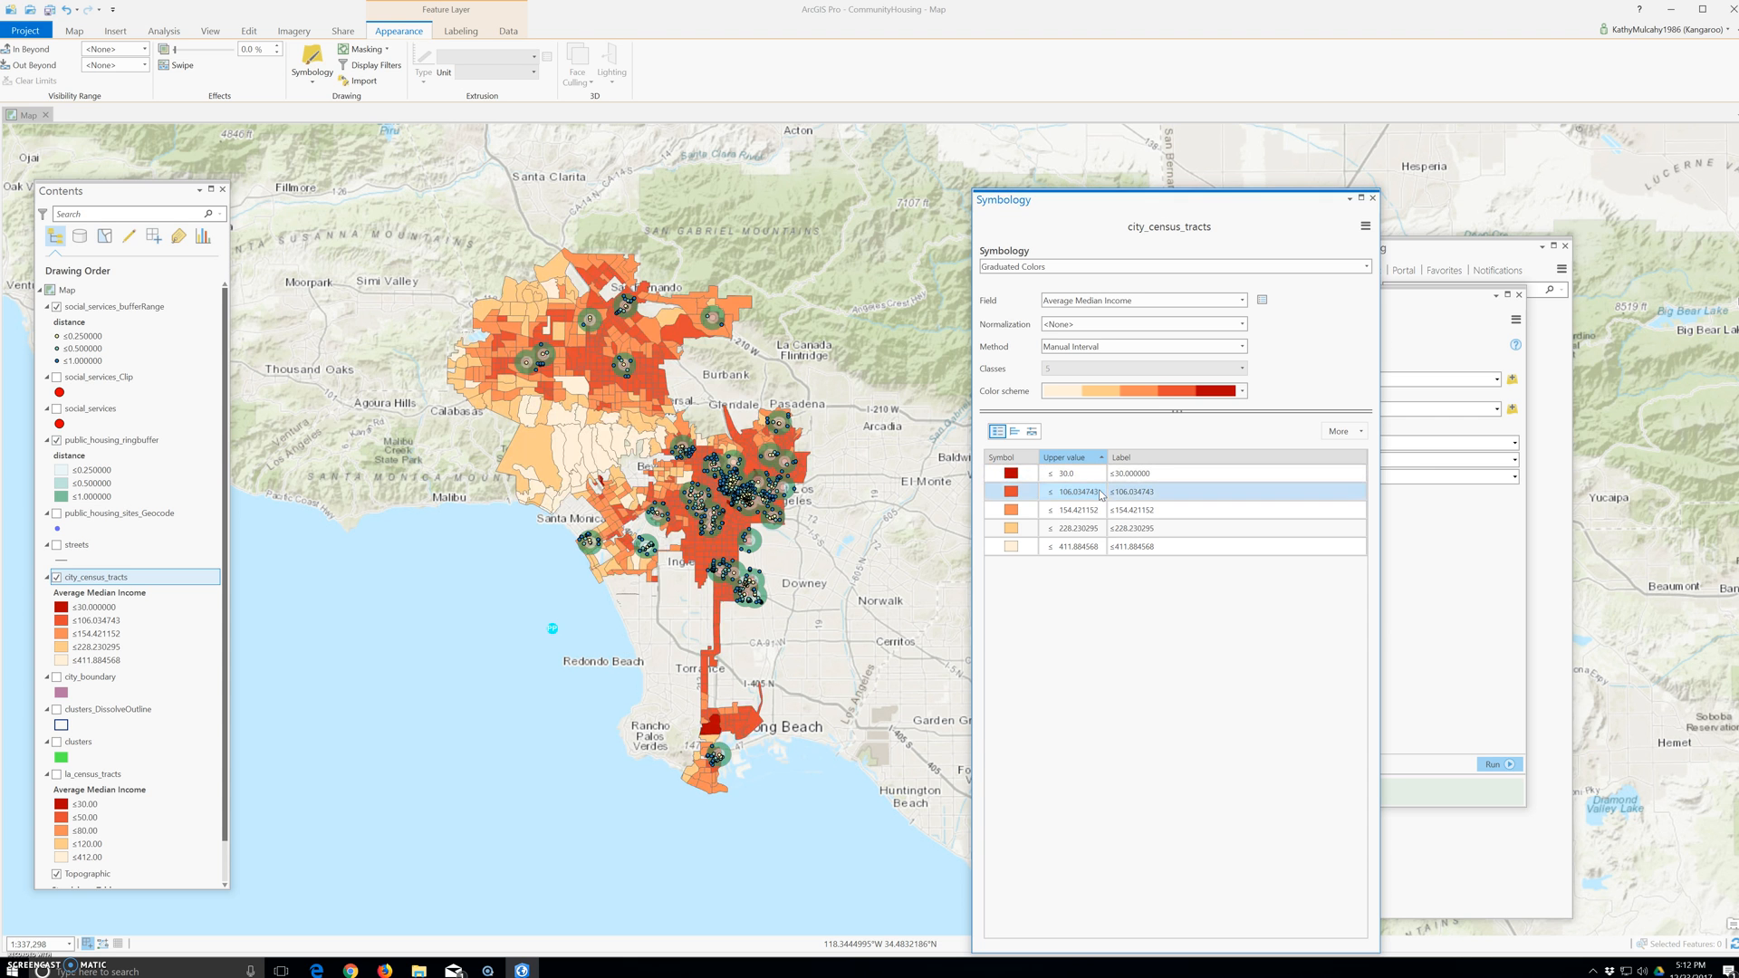
click(1102, 493)
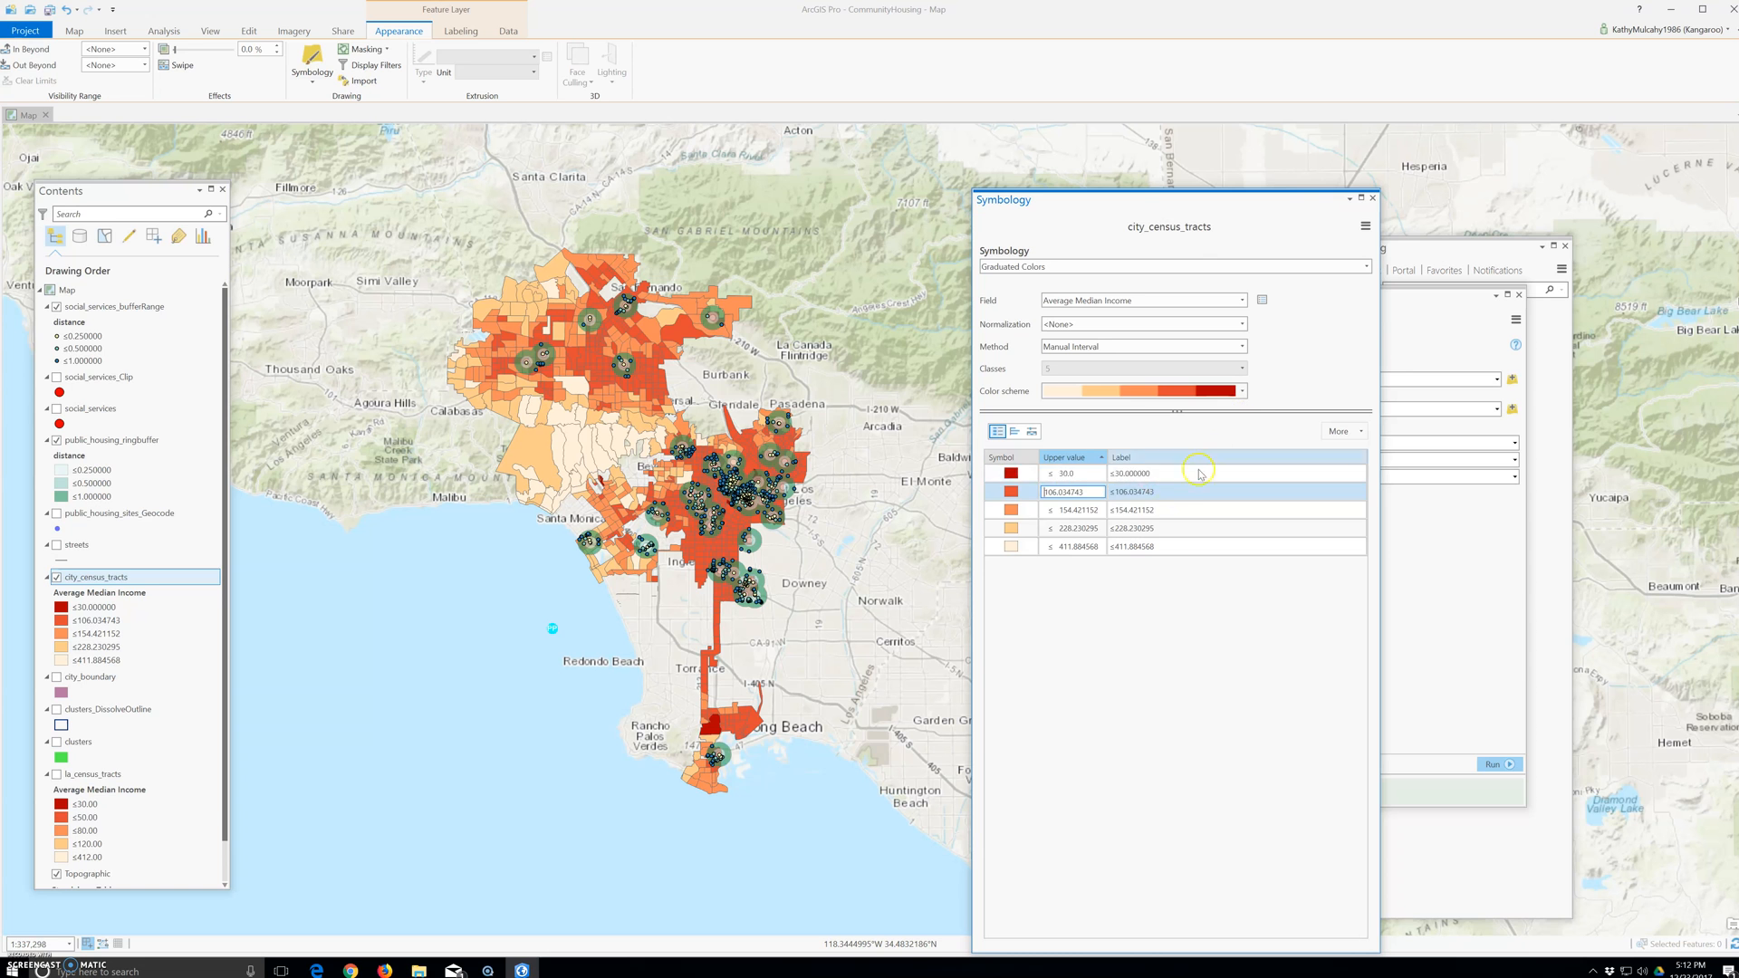
drag(1095, 493, 898, 495)
text(50)
click(1077, 512)
click(1079, 513)
drag(1098, 510, 993, 525)
text(8)
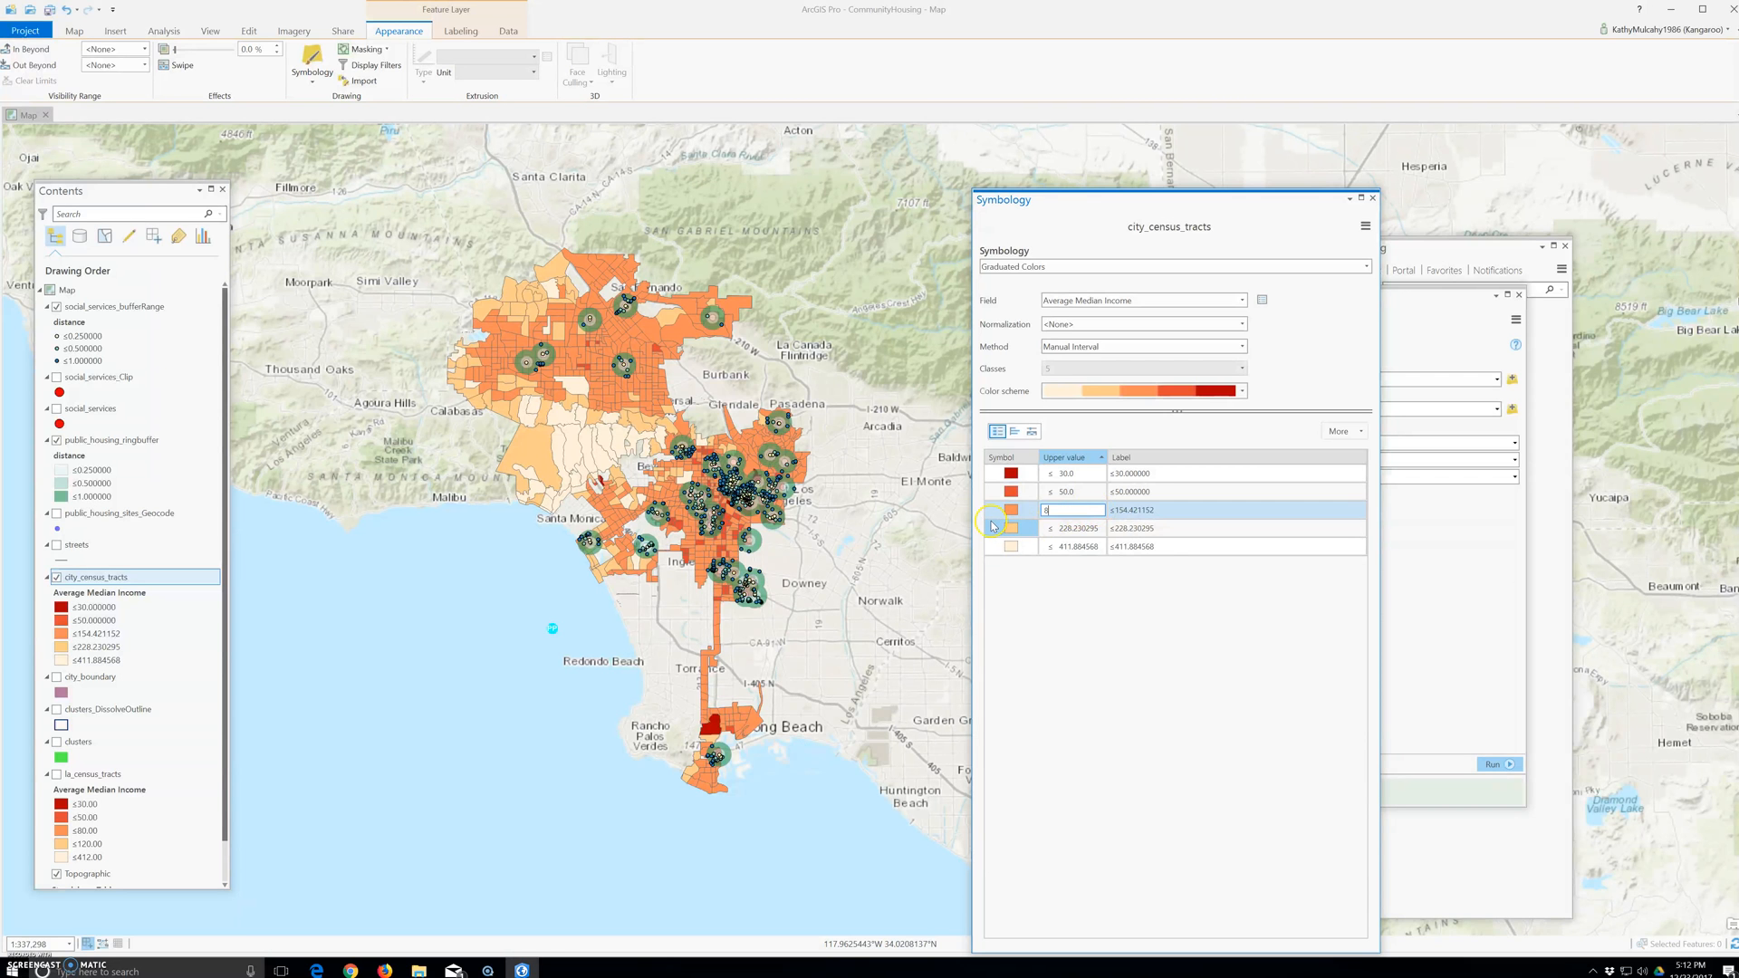
text(0)
Step: Set the upper value of the fourth class to 120 and of the fifth class to 412
click(1080, 529)
double_click(1098, 528)
text(120)
click(987, 542)
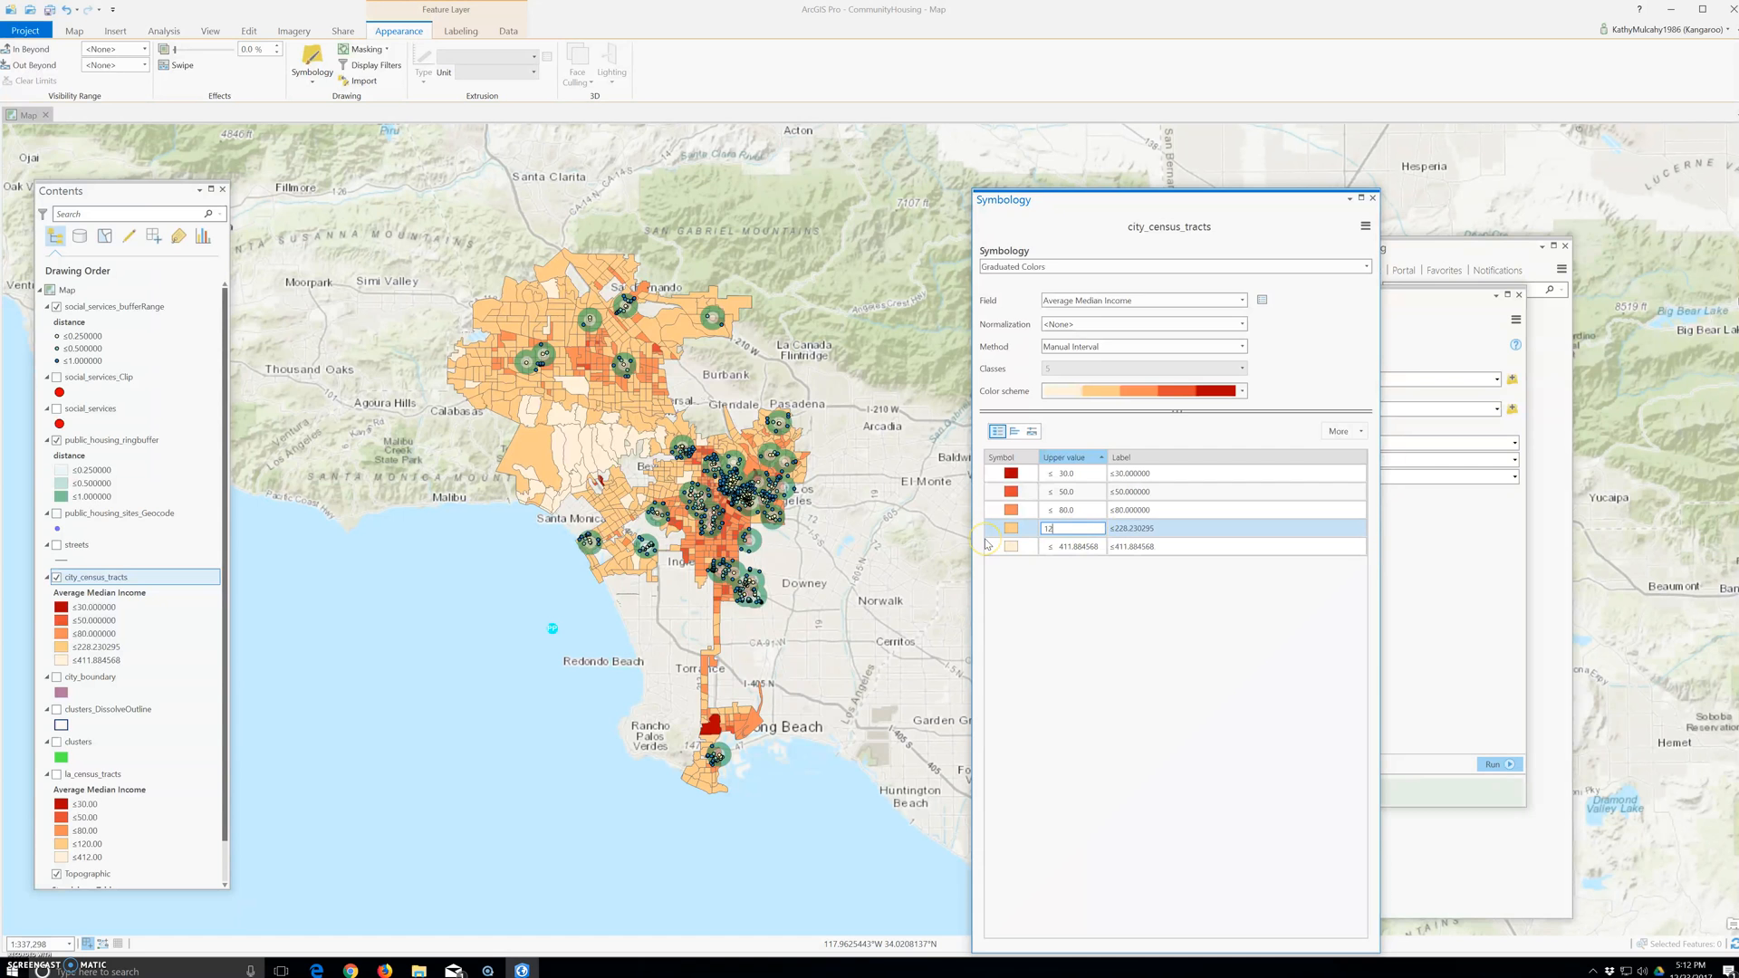
click(1076, 547)
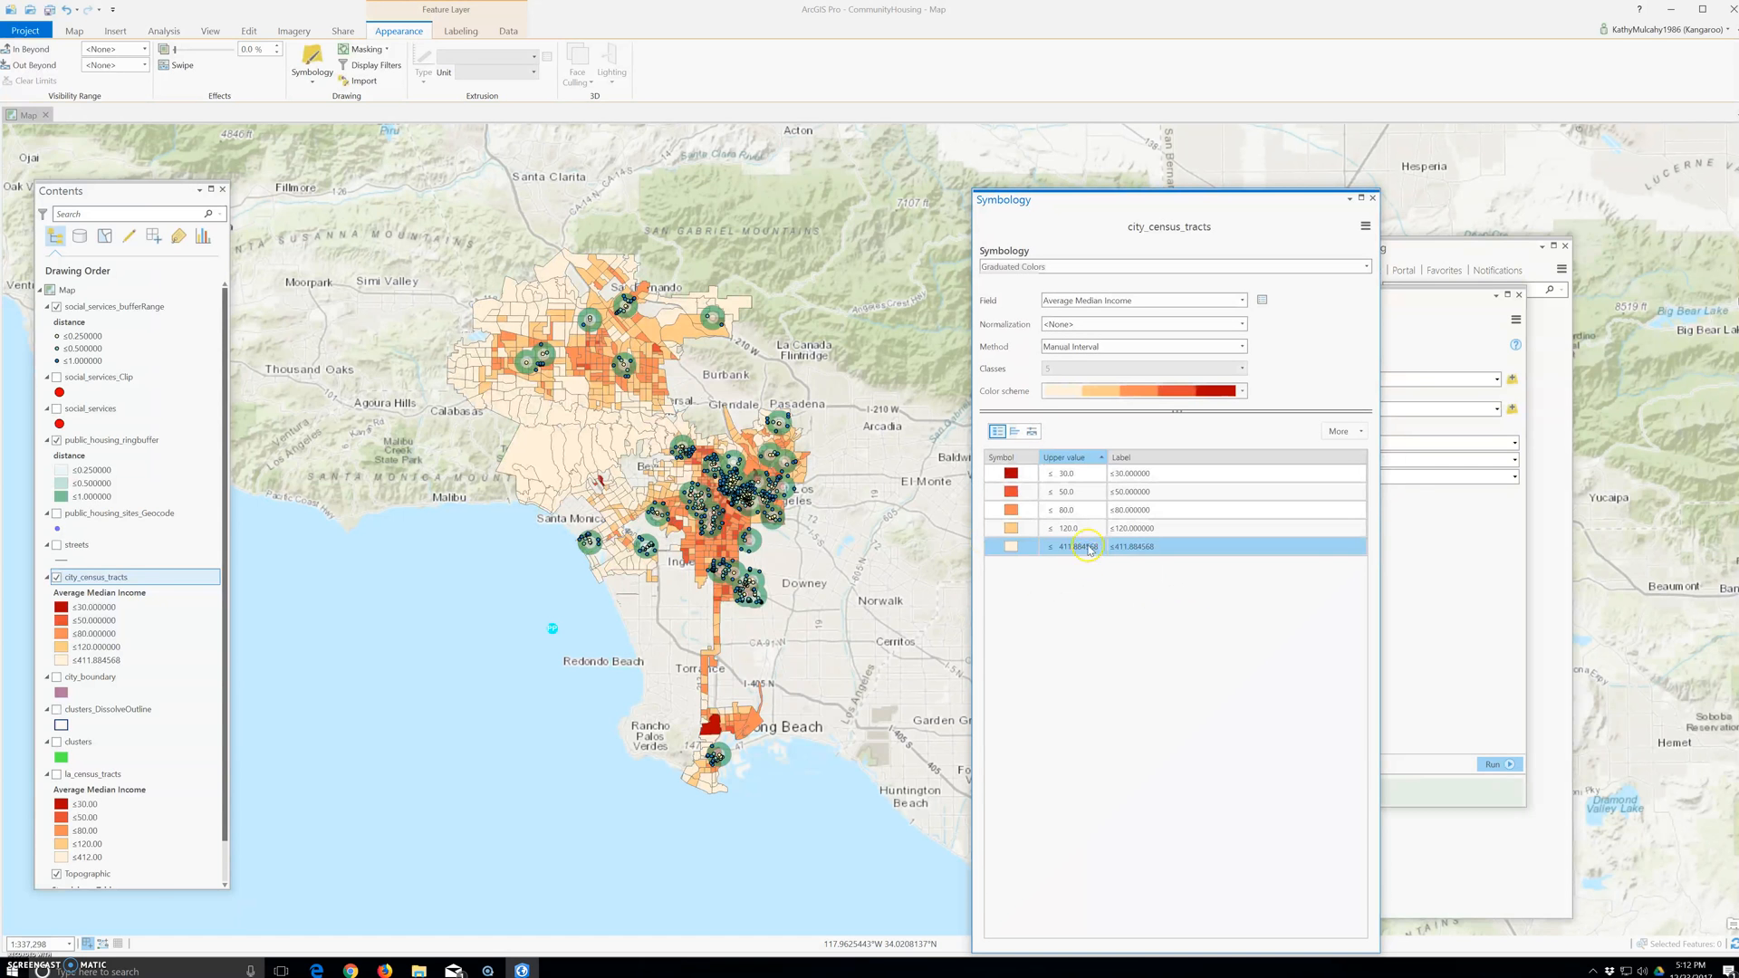
click(1089, 546)
double_click(1088, 546)
text(412)
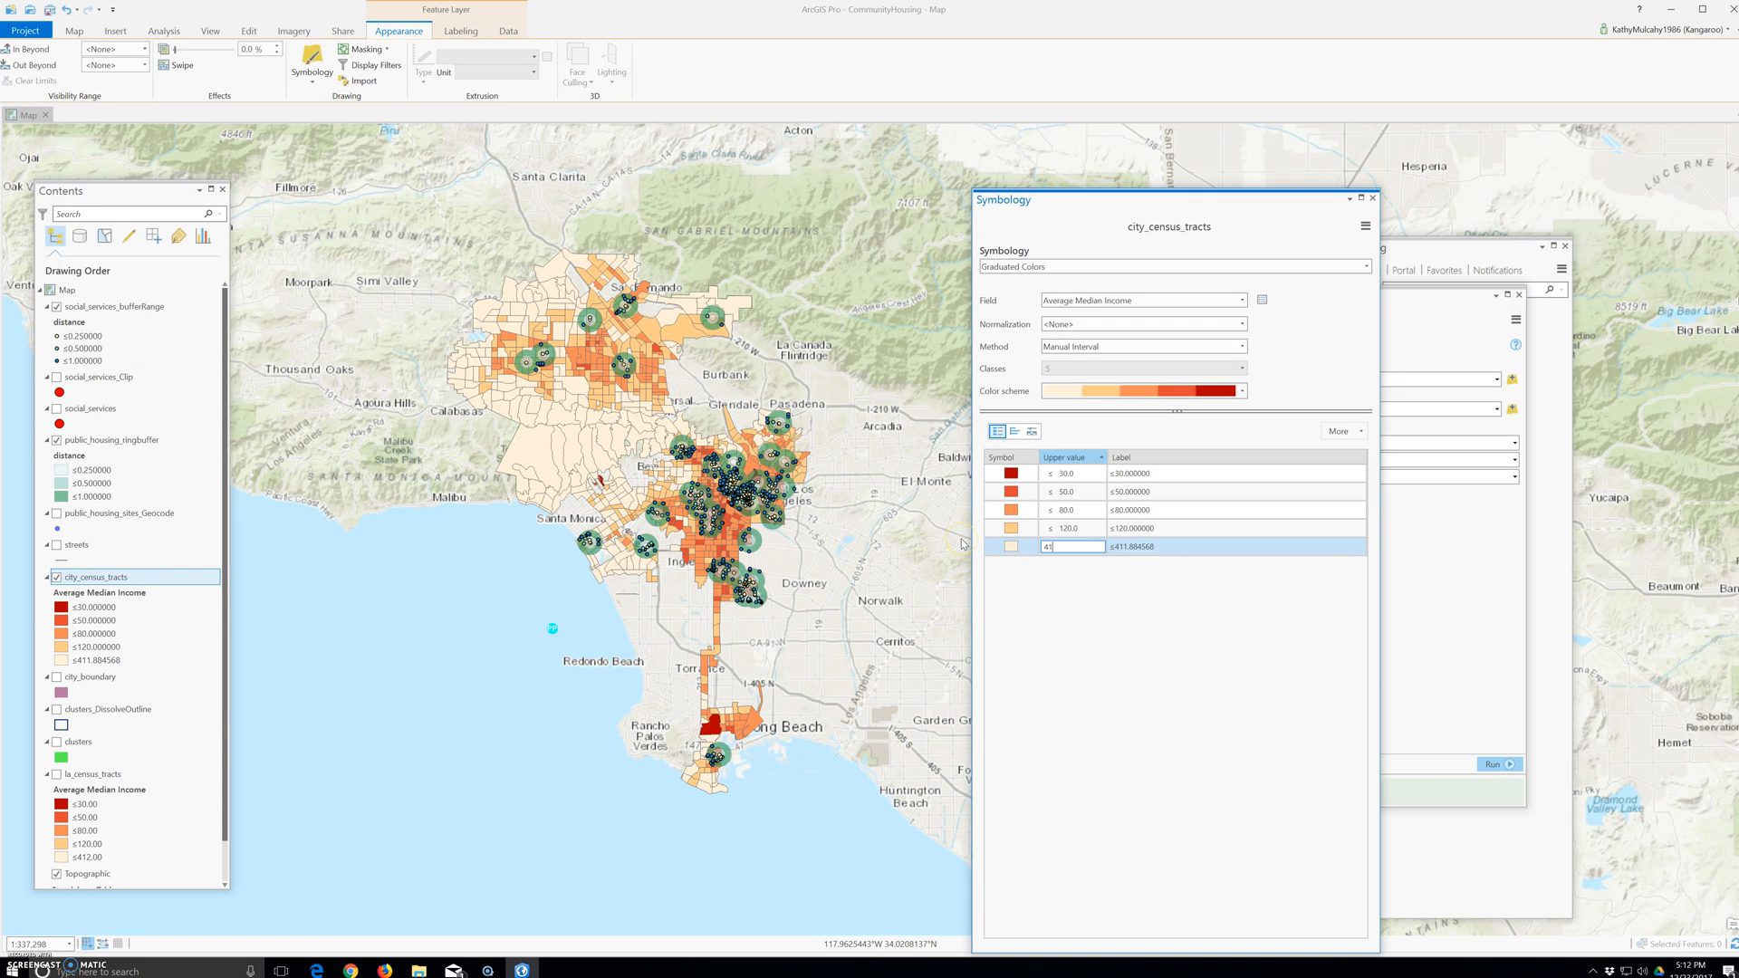
click(966, 540)
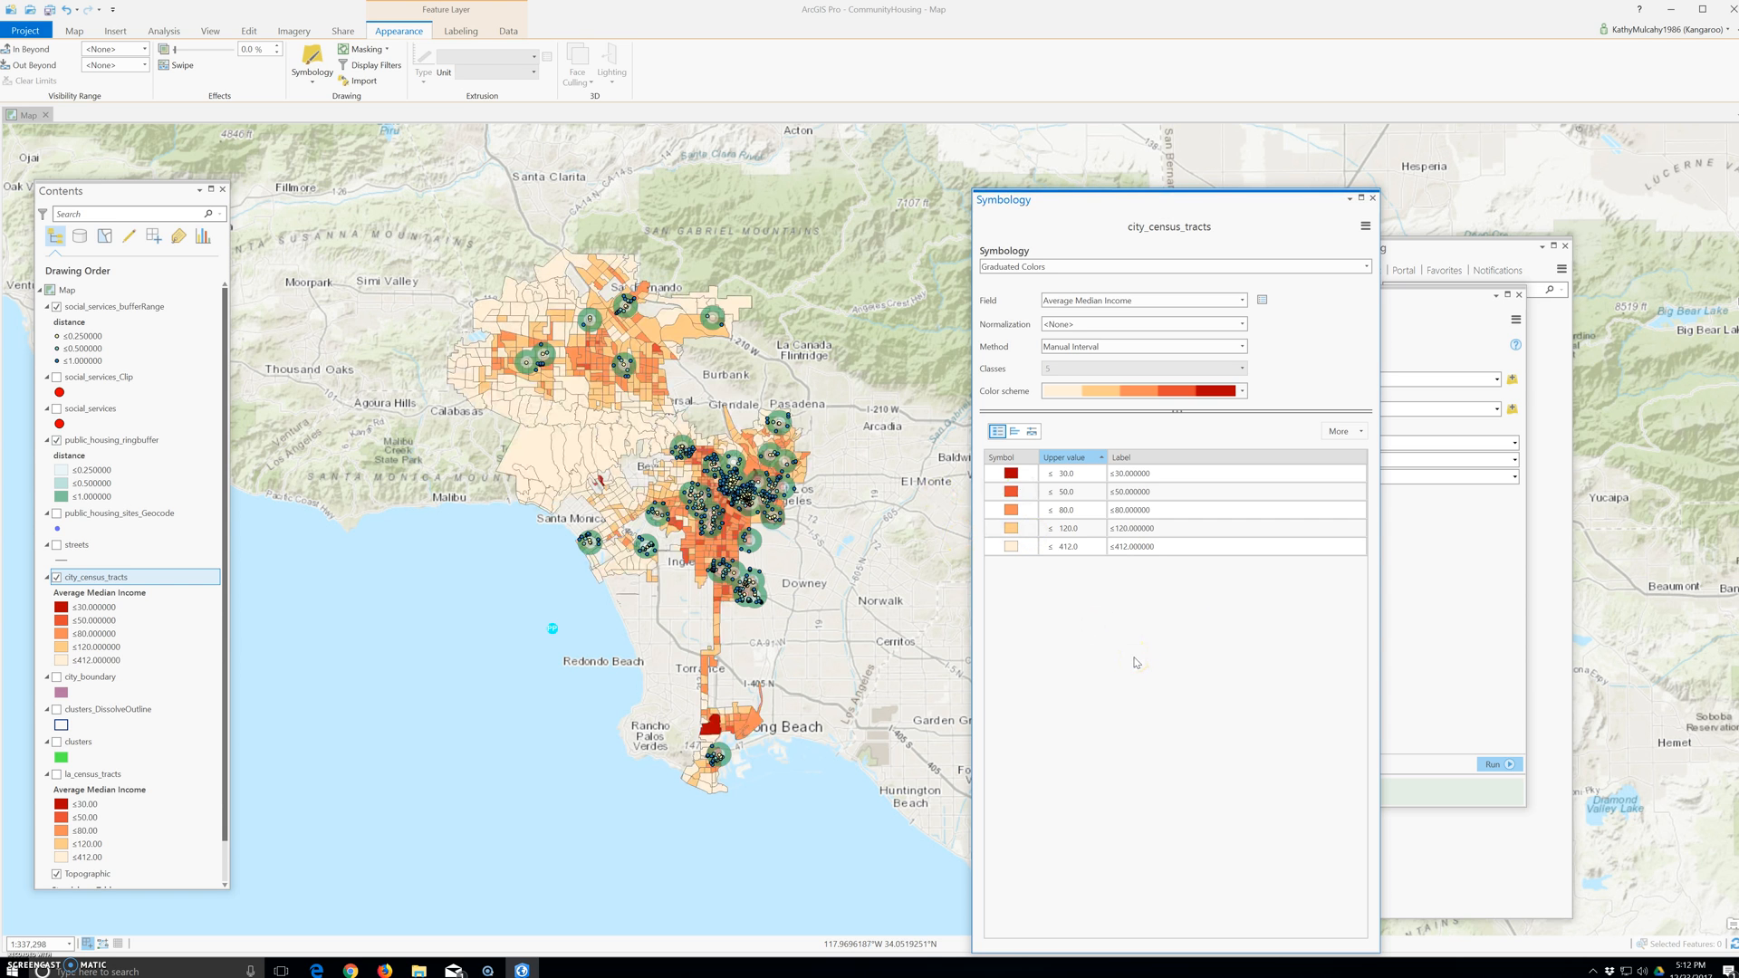
click(1136, 656)
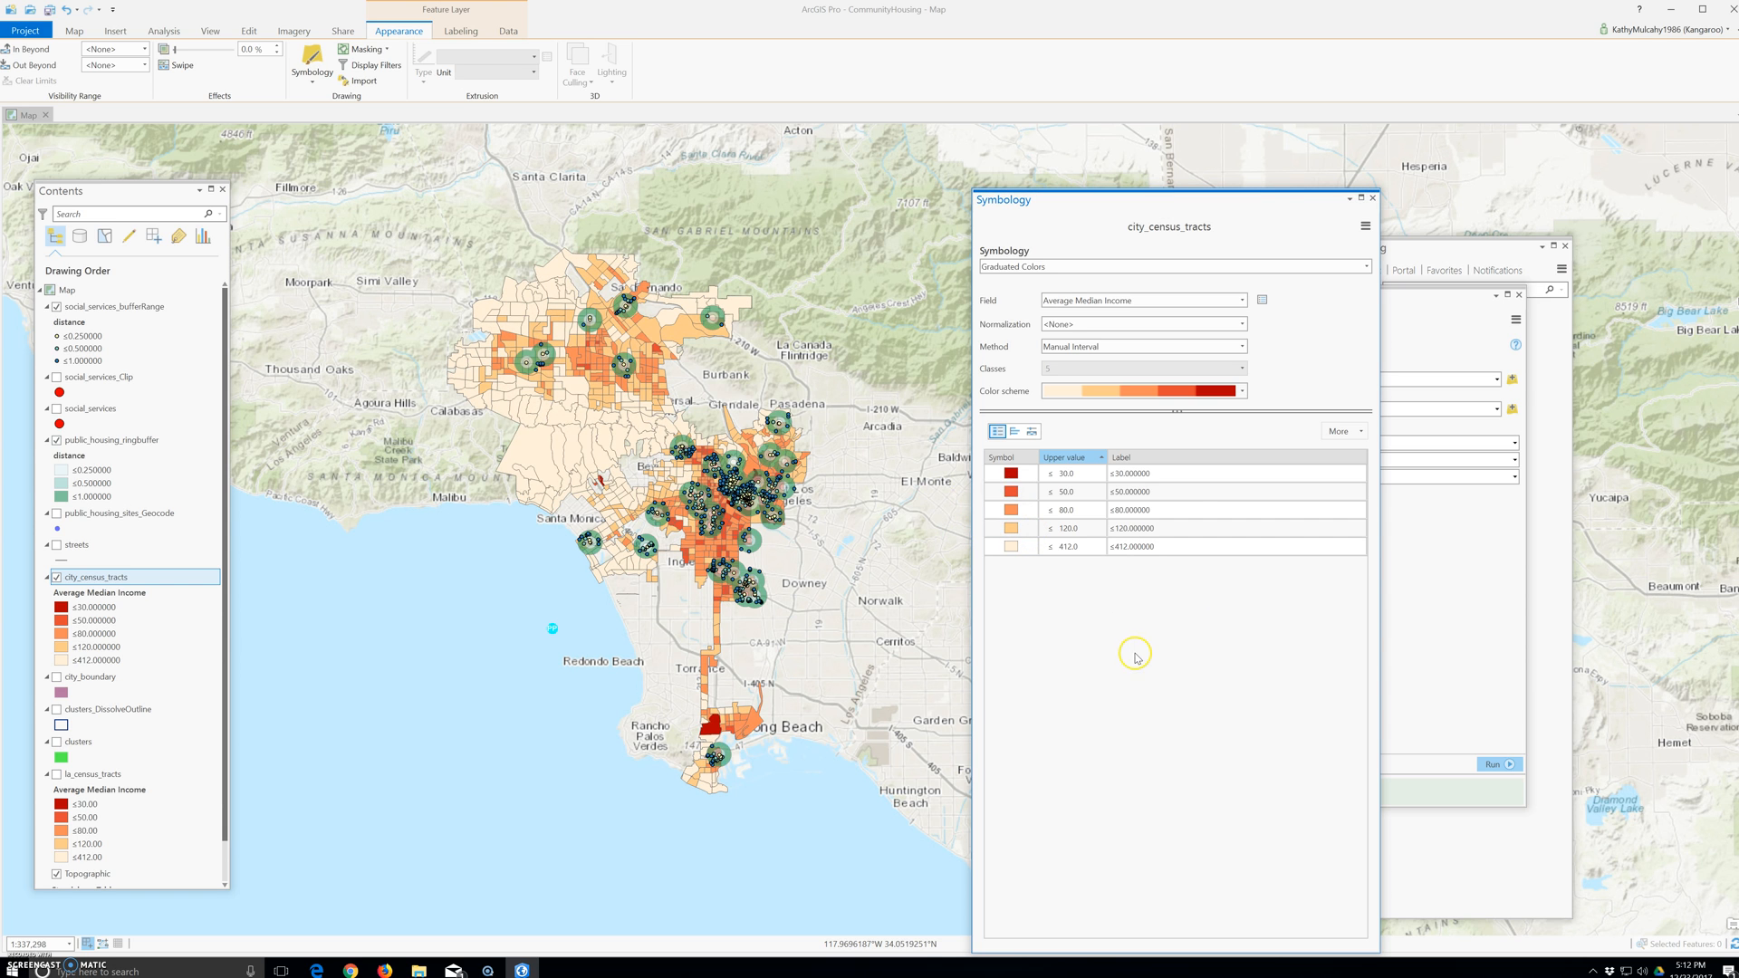
Step: Close the Symbology and Geoprocessing panes and examine the income classes around the public housing rings in Los Angeles
click(1372, 199)
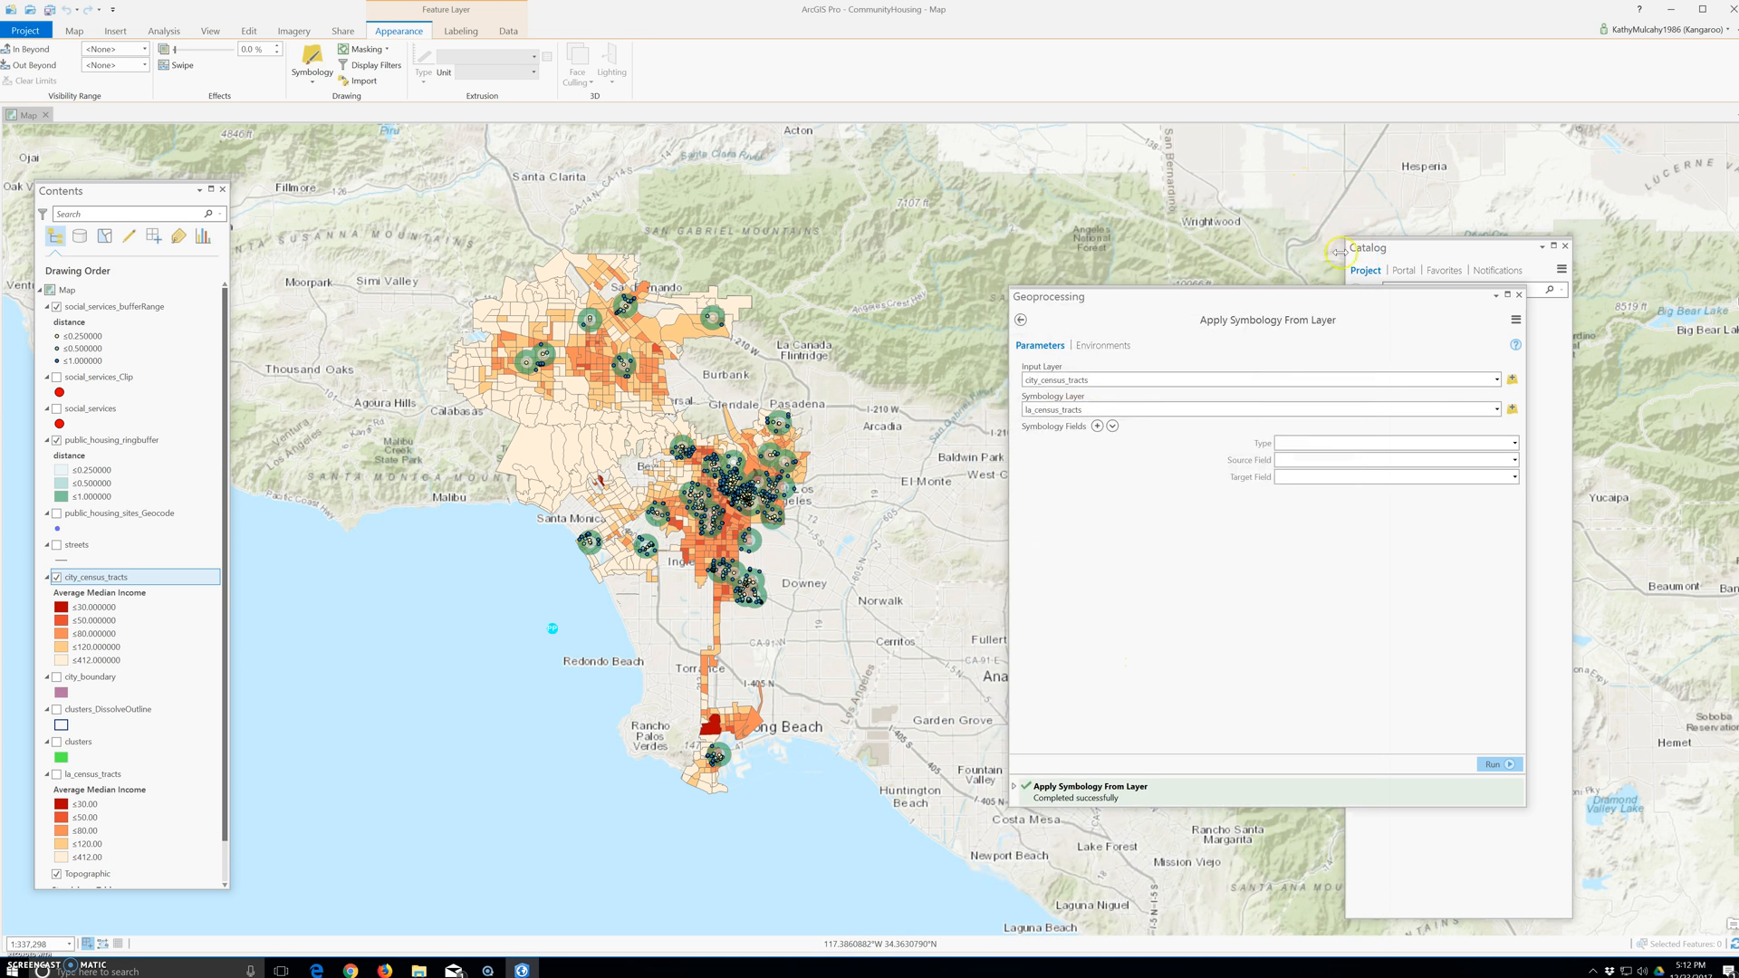
click(1525, 299)
drag(941, 602, 1311, 616)
scroll(985, 496, up, 3)
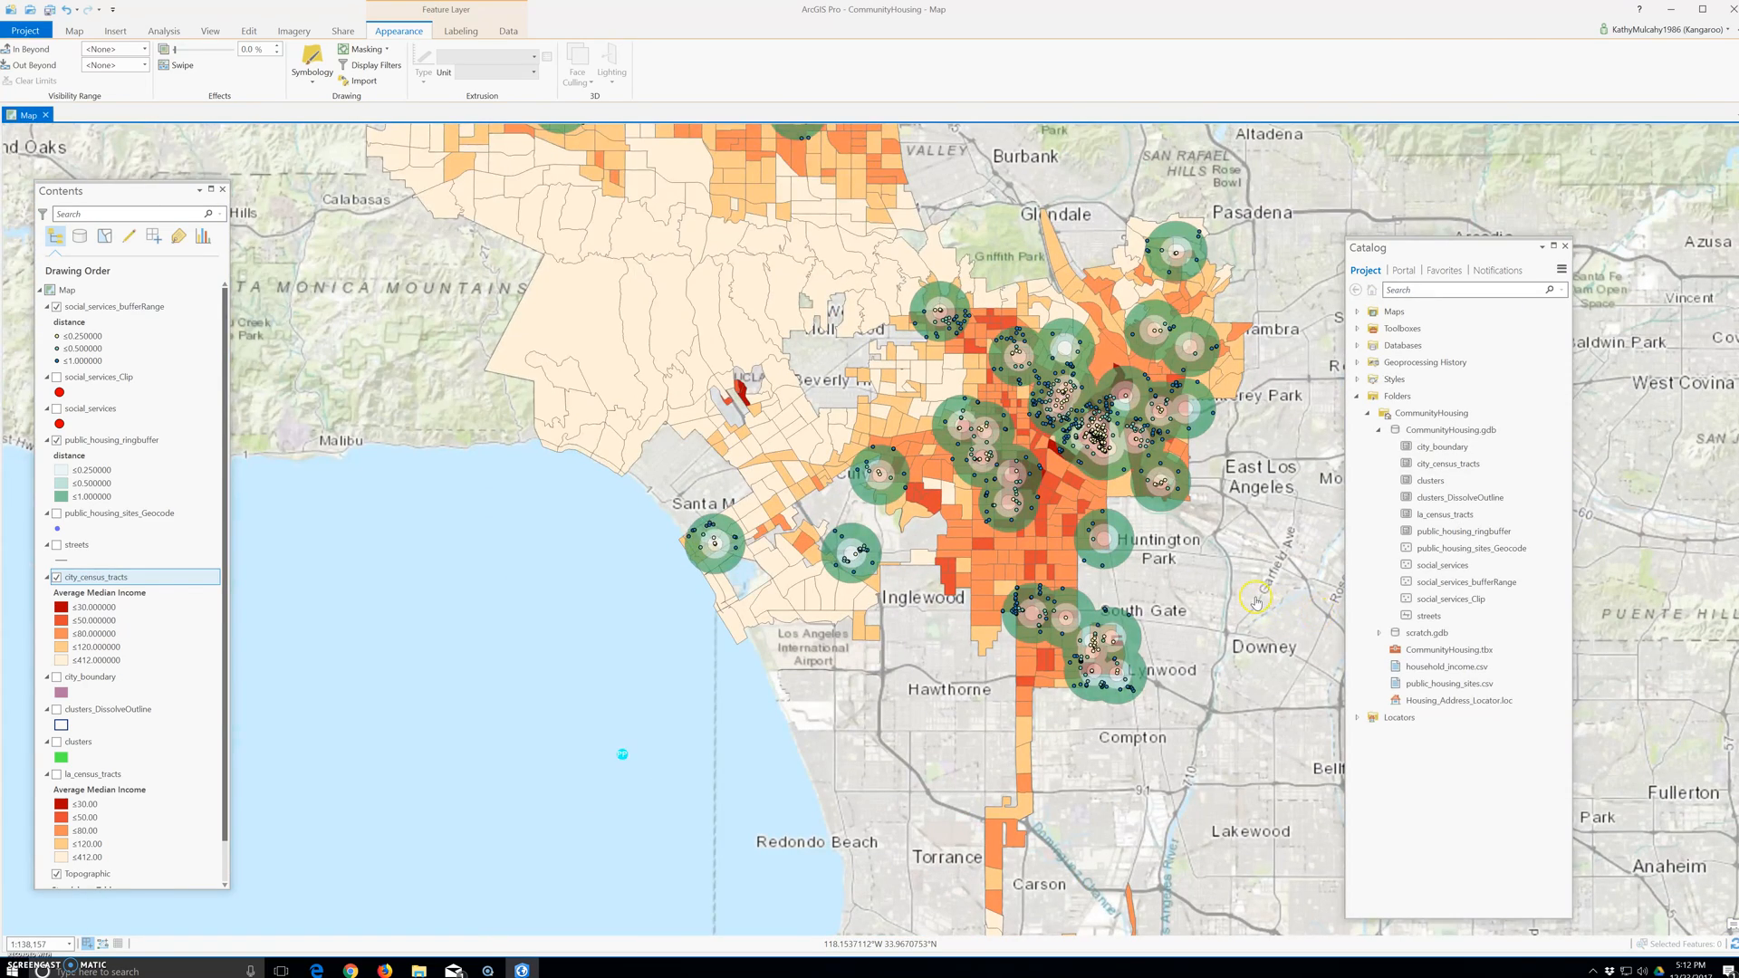
drag(1185, 563, 843, 460)
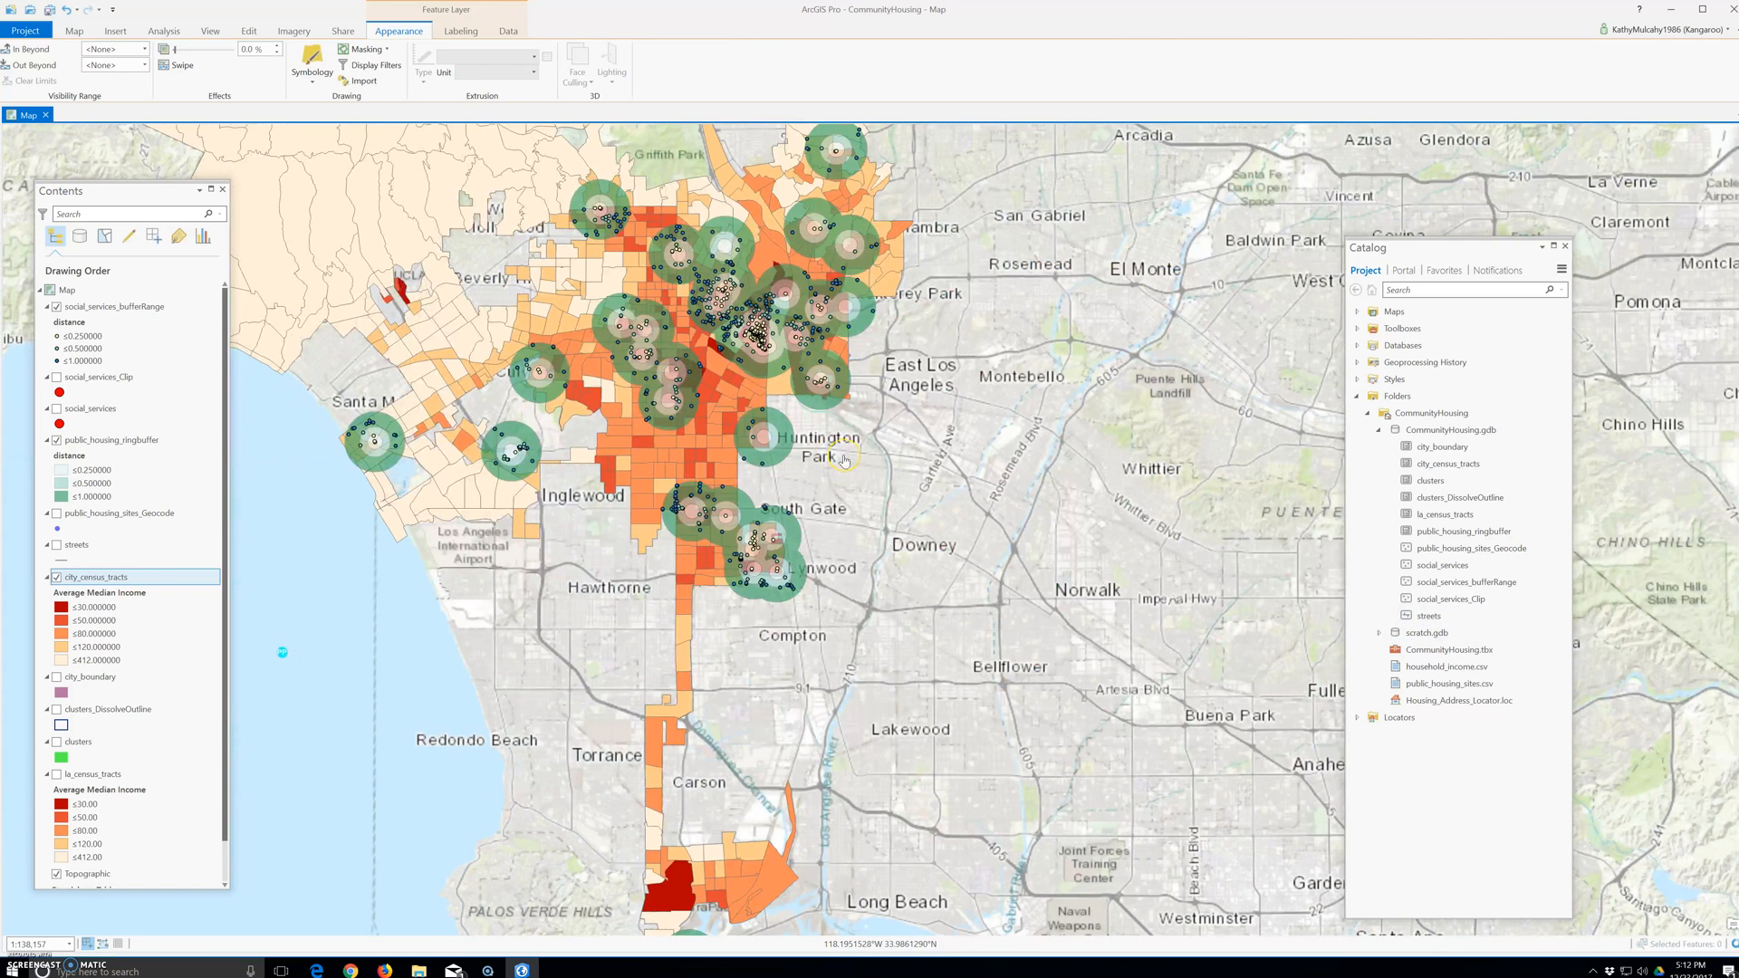
click(698, 452)
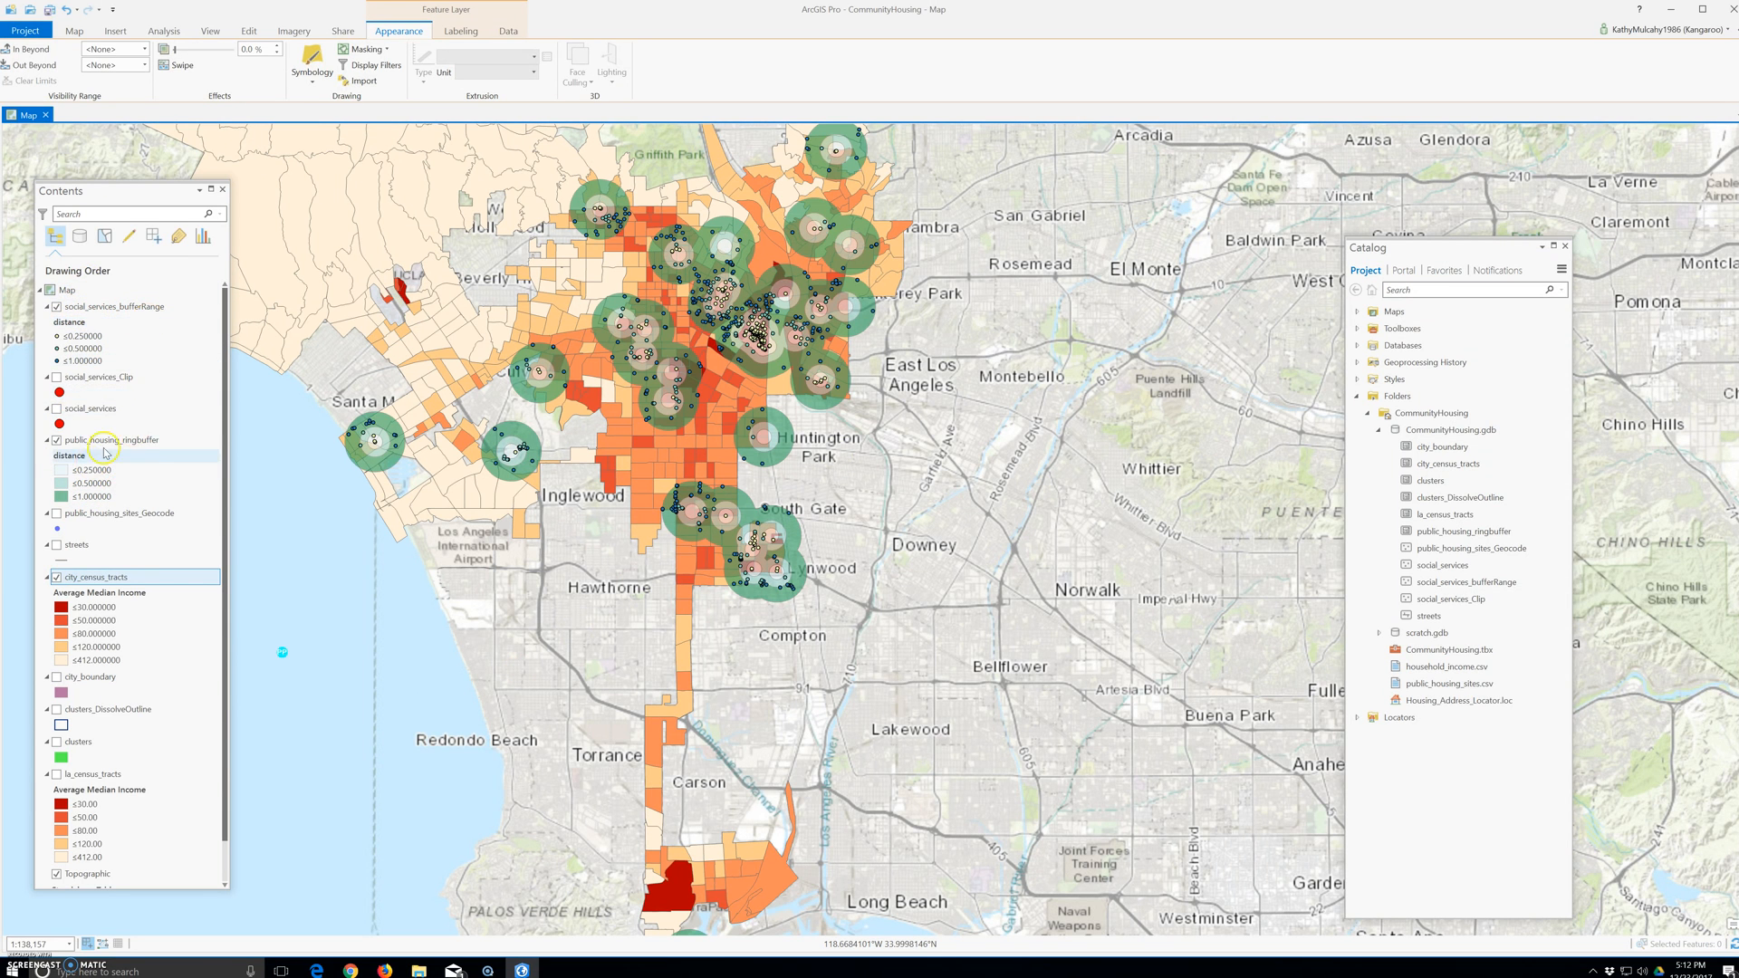
Step: Save the CommunityHousing project and close ArcGIS Pro
click(18, 33)
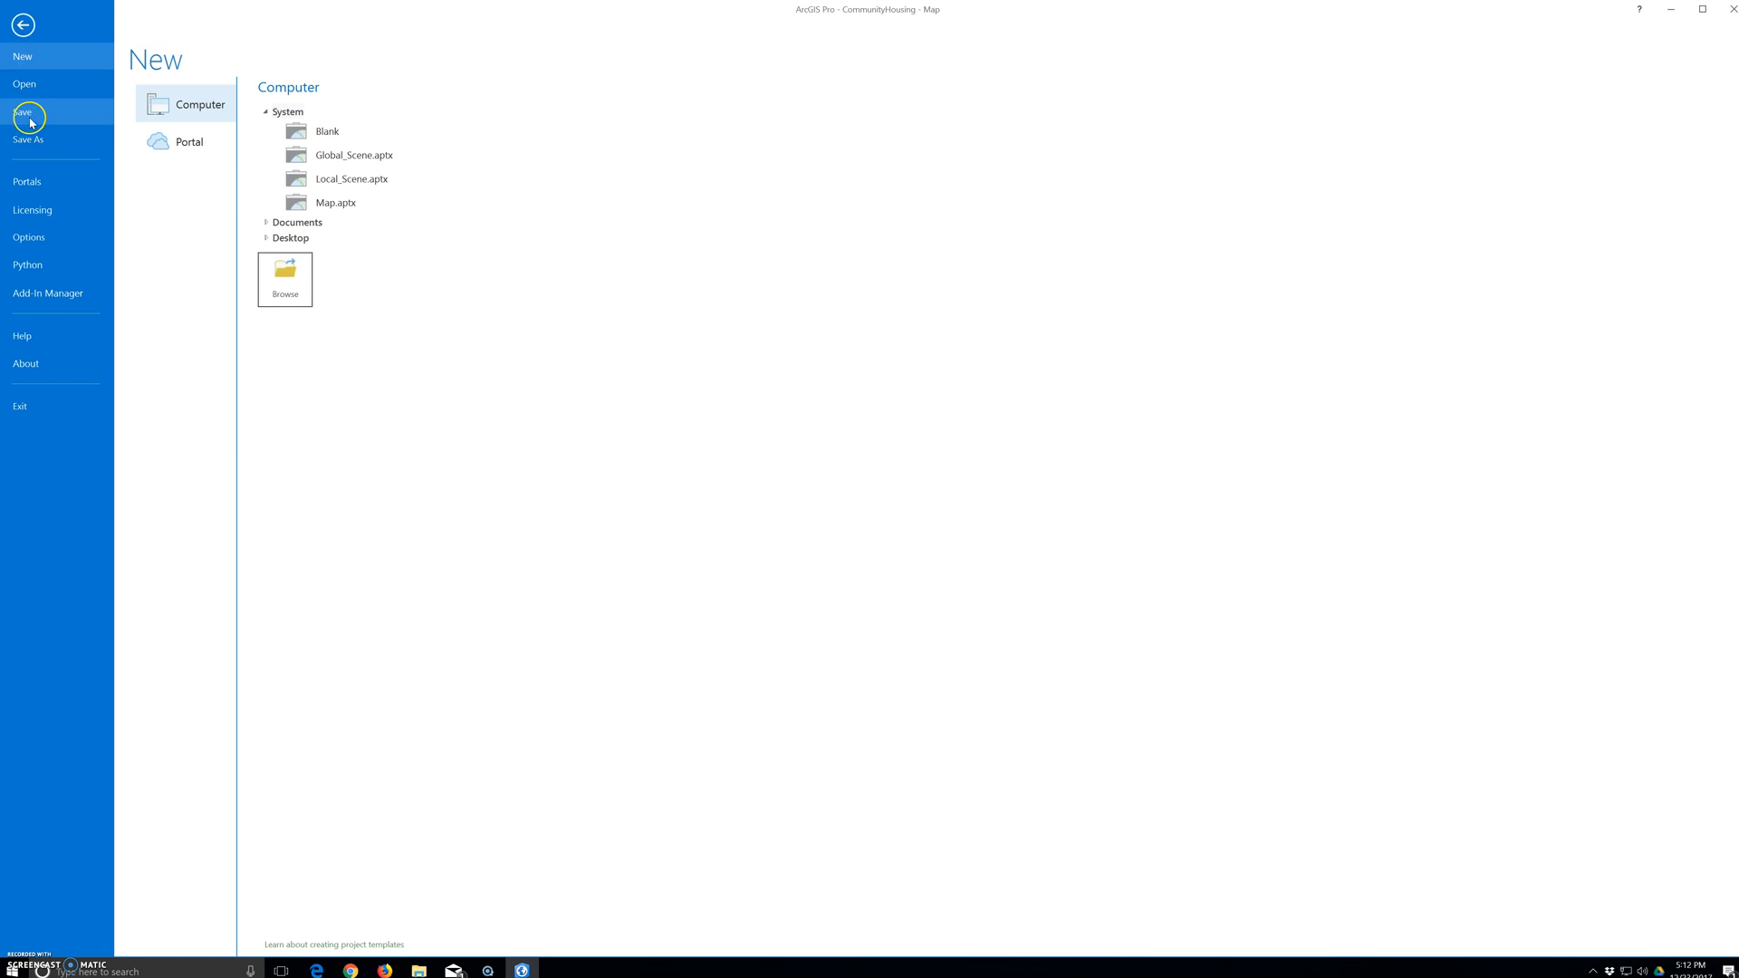
click(27, 116)
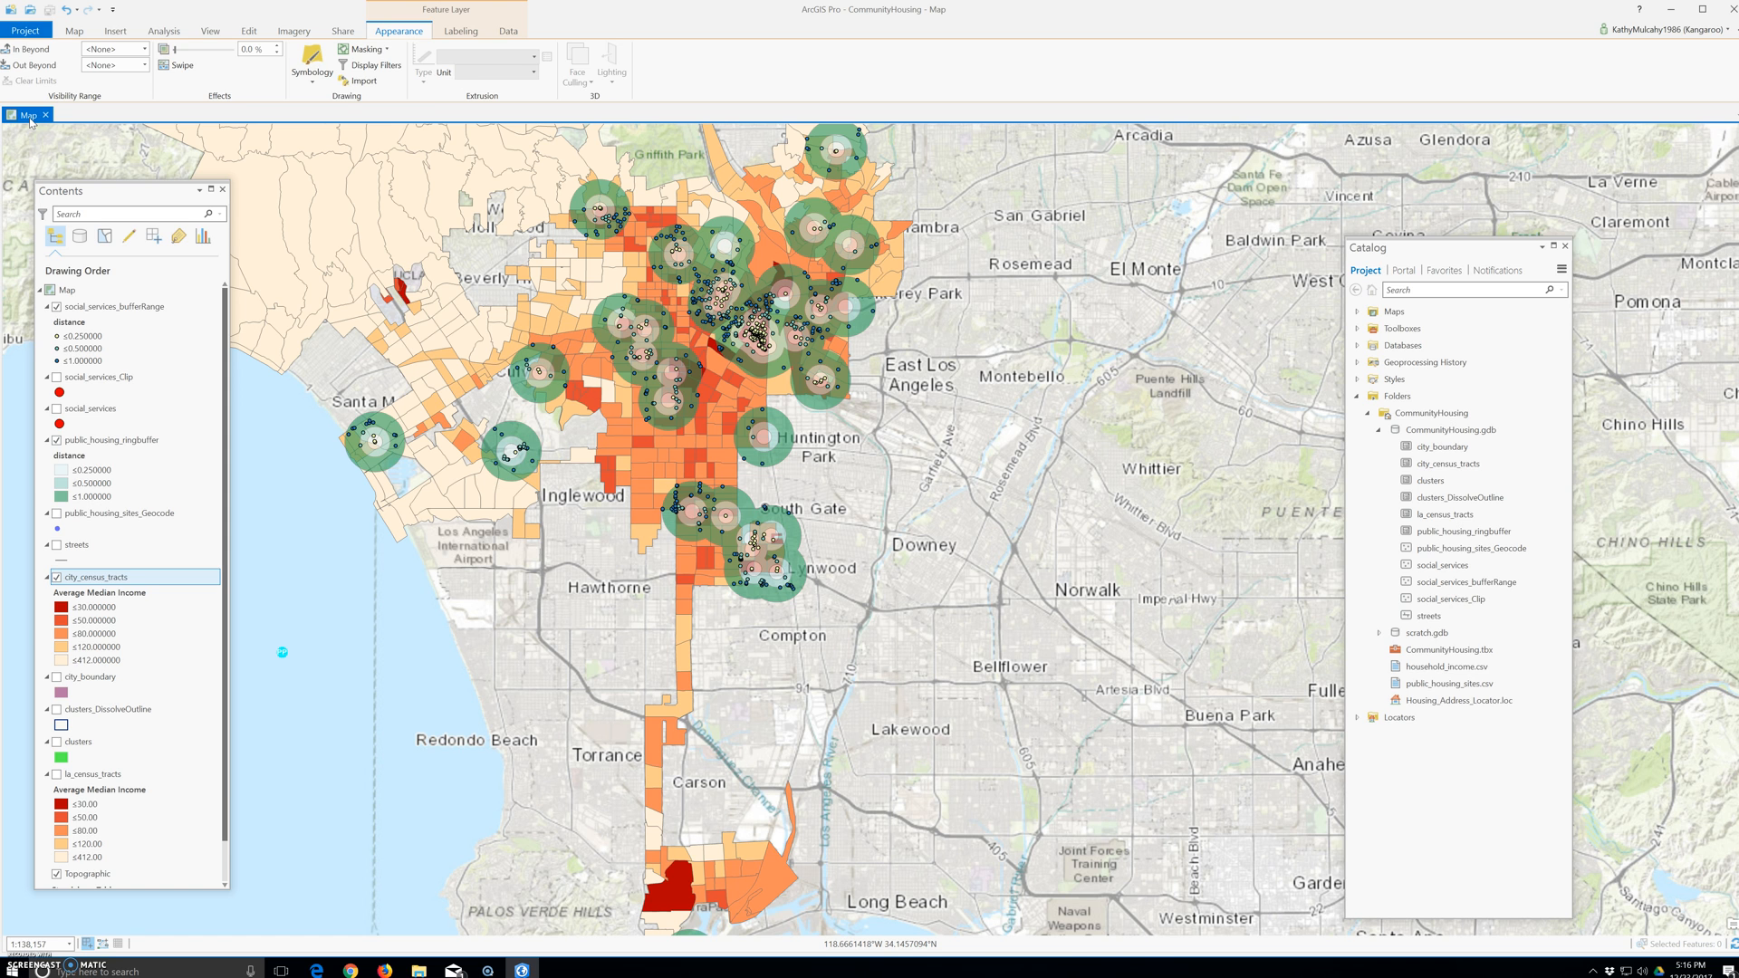
click(26, 31)
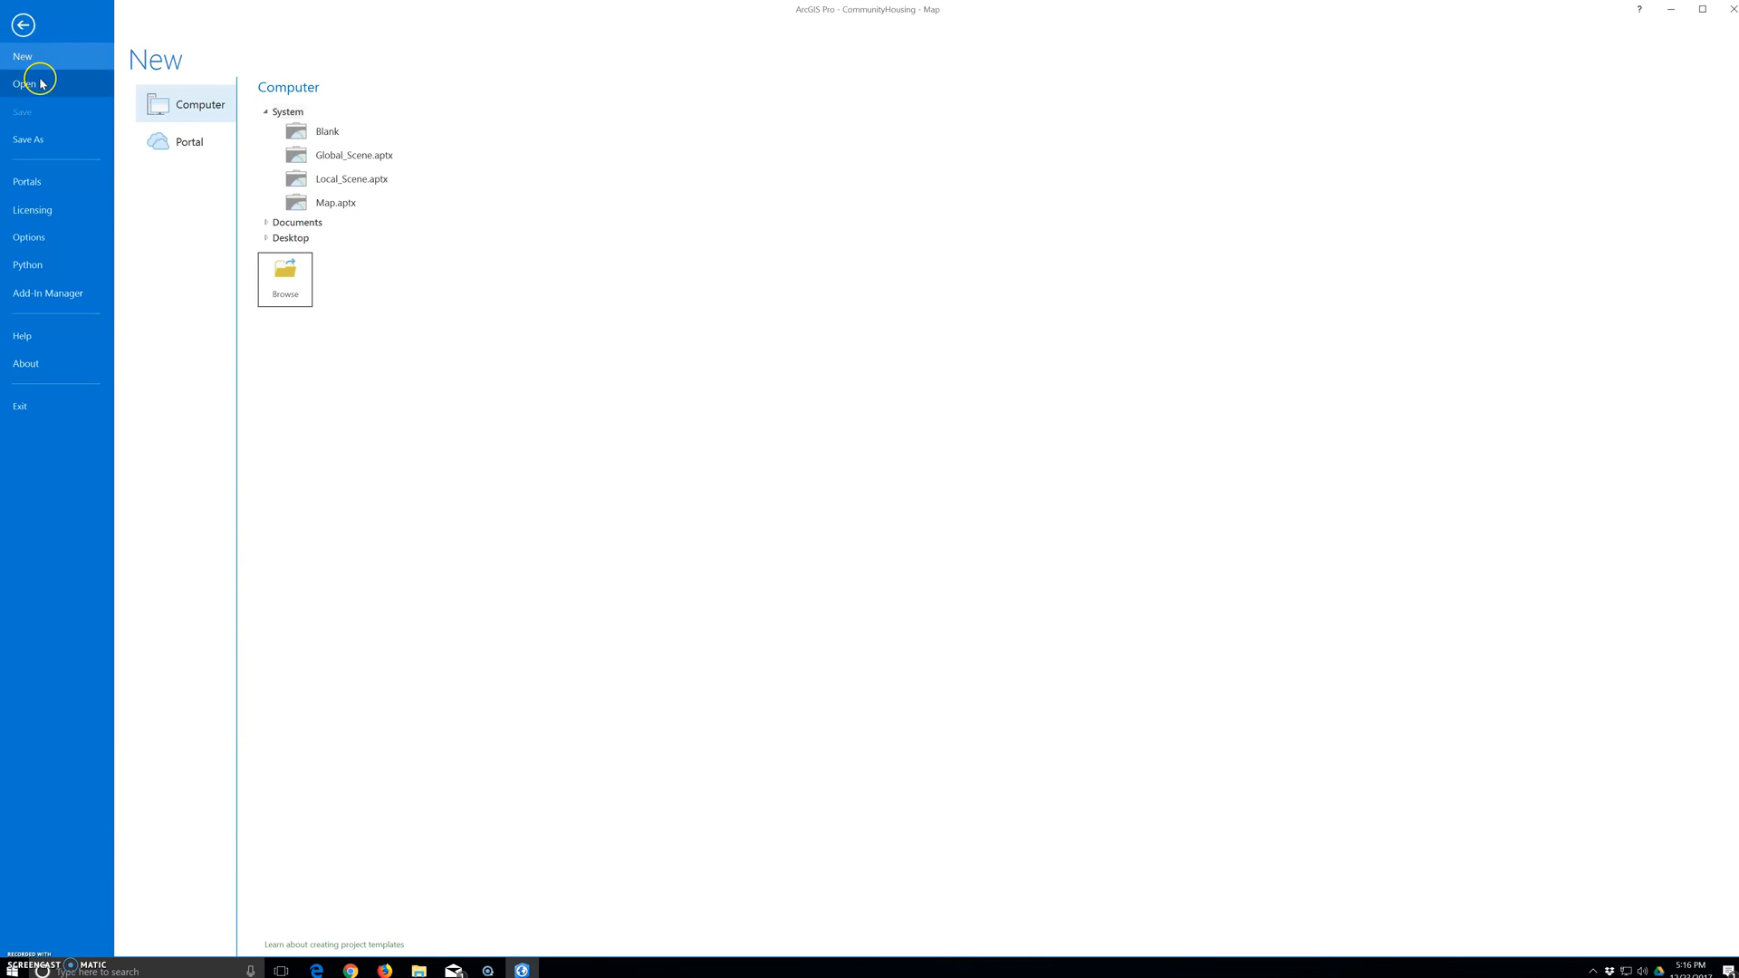
click(22, 24)
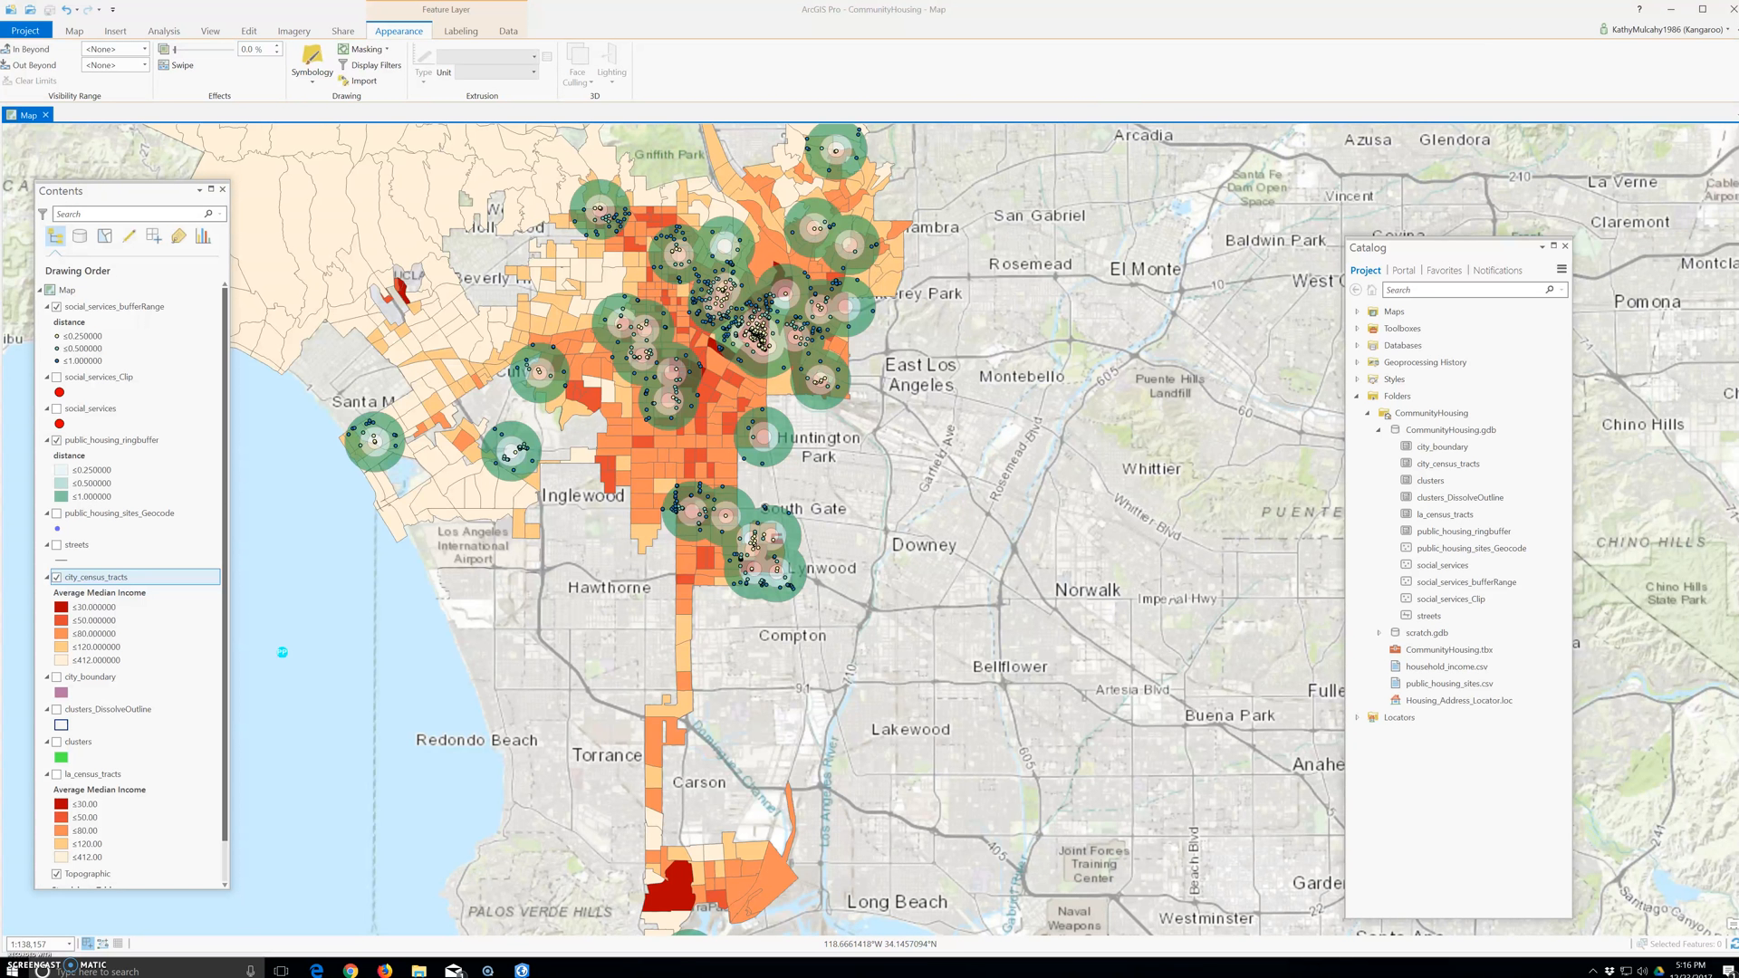
click(1728, 10)
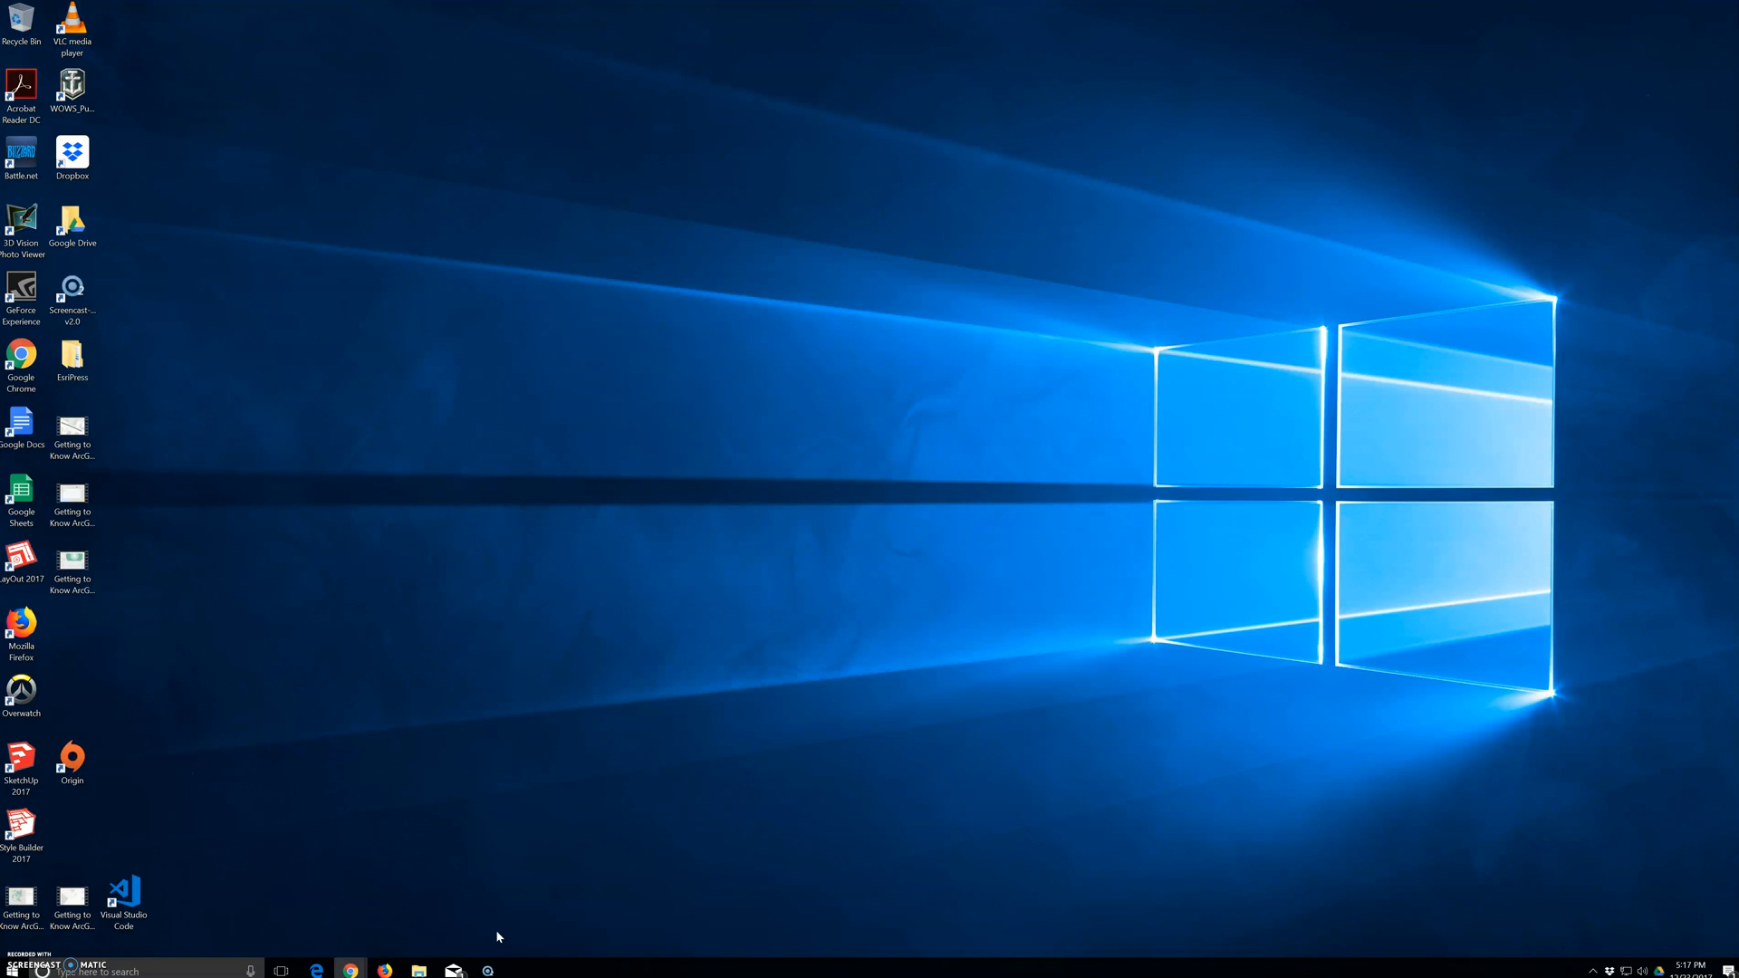
Step: Switch to File Explorer and open the CrimeIncidents.aprx project from the CrimeIncidents folder in Desktop > EsriPress > GTKAGPro
click(419, 970)
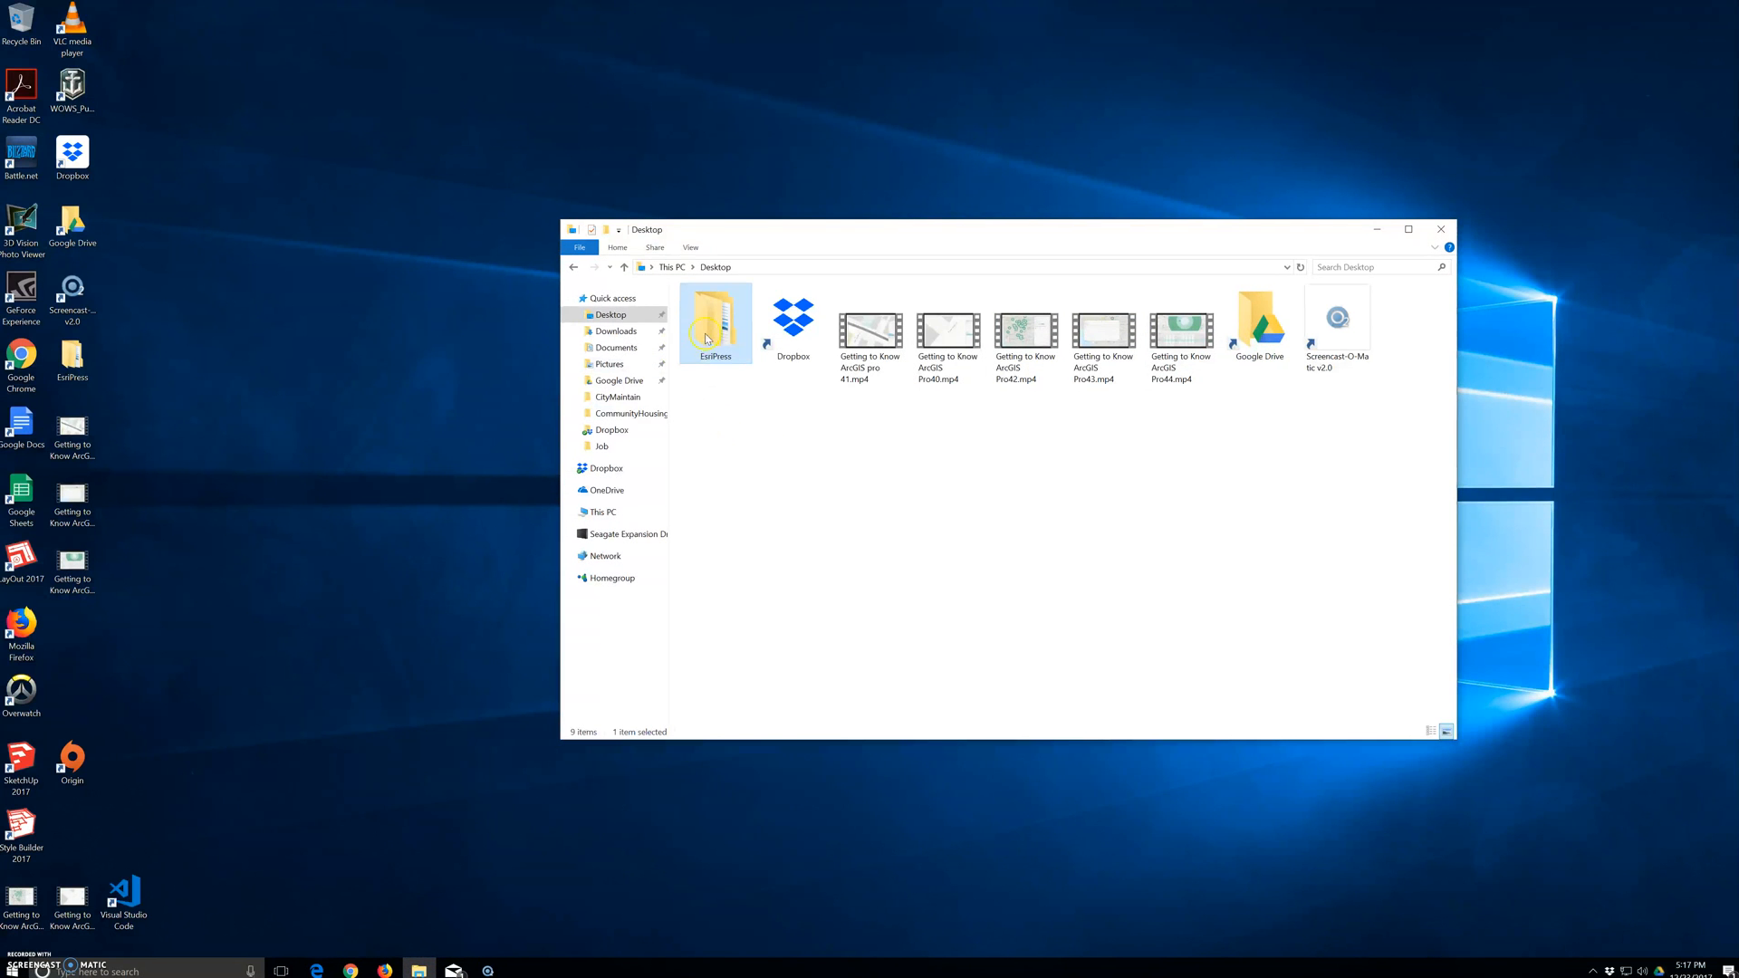
double_click(708, 341)
double_click(707, 314)
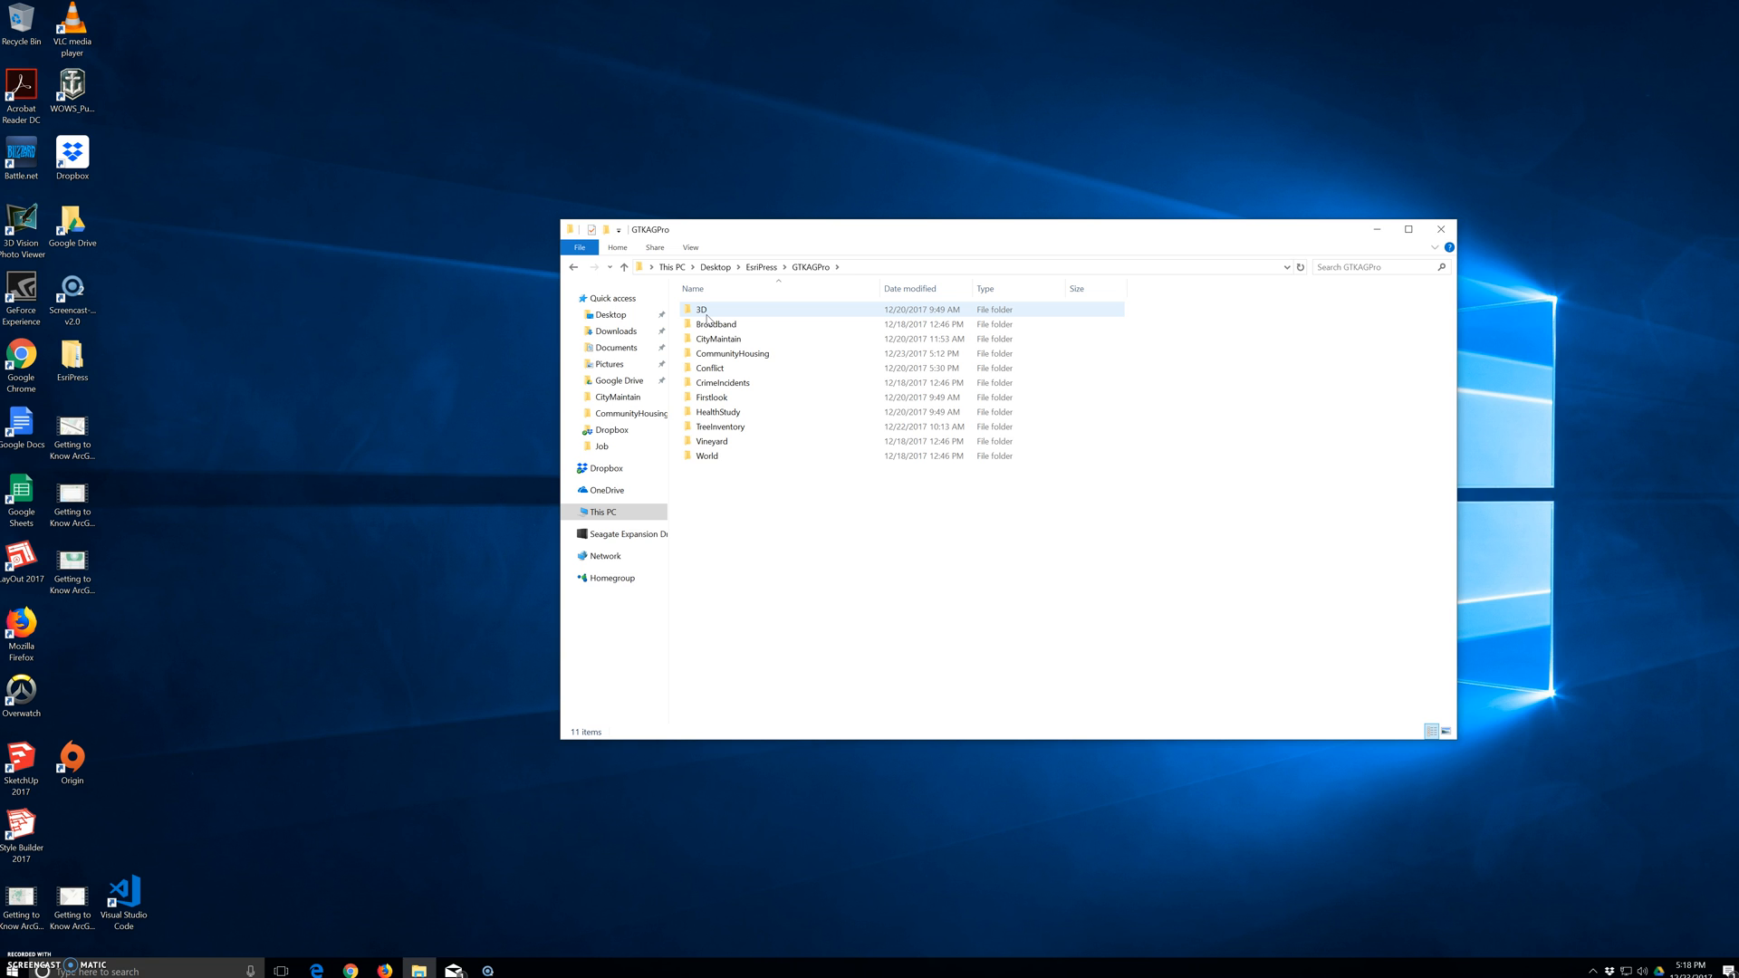
click(694, 159)
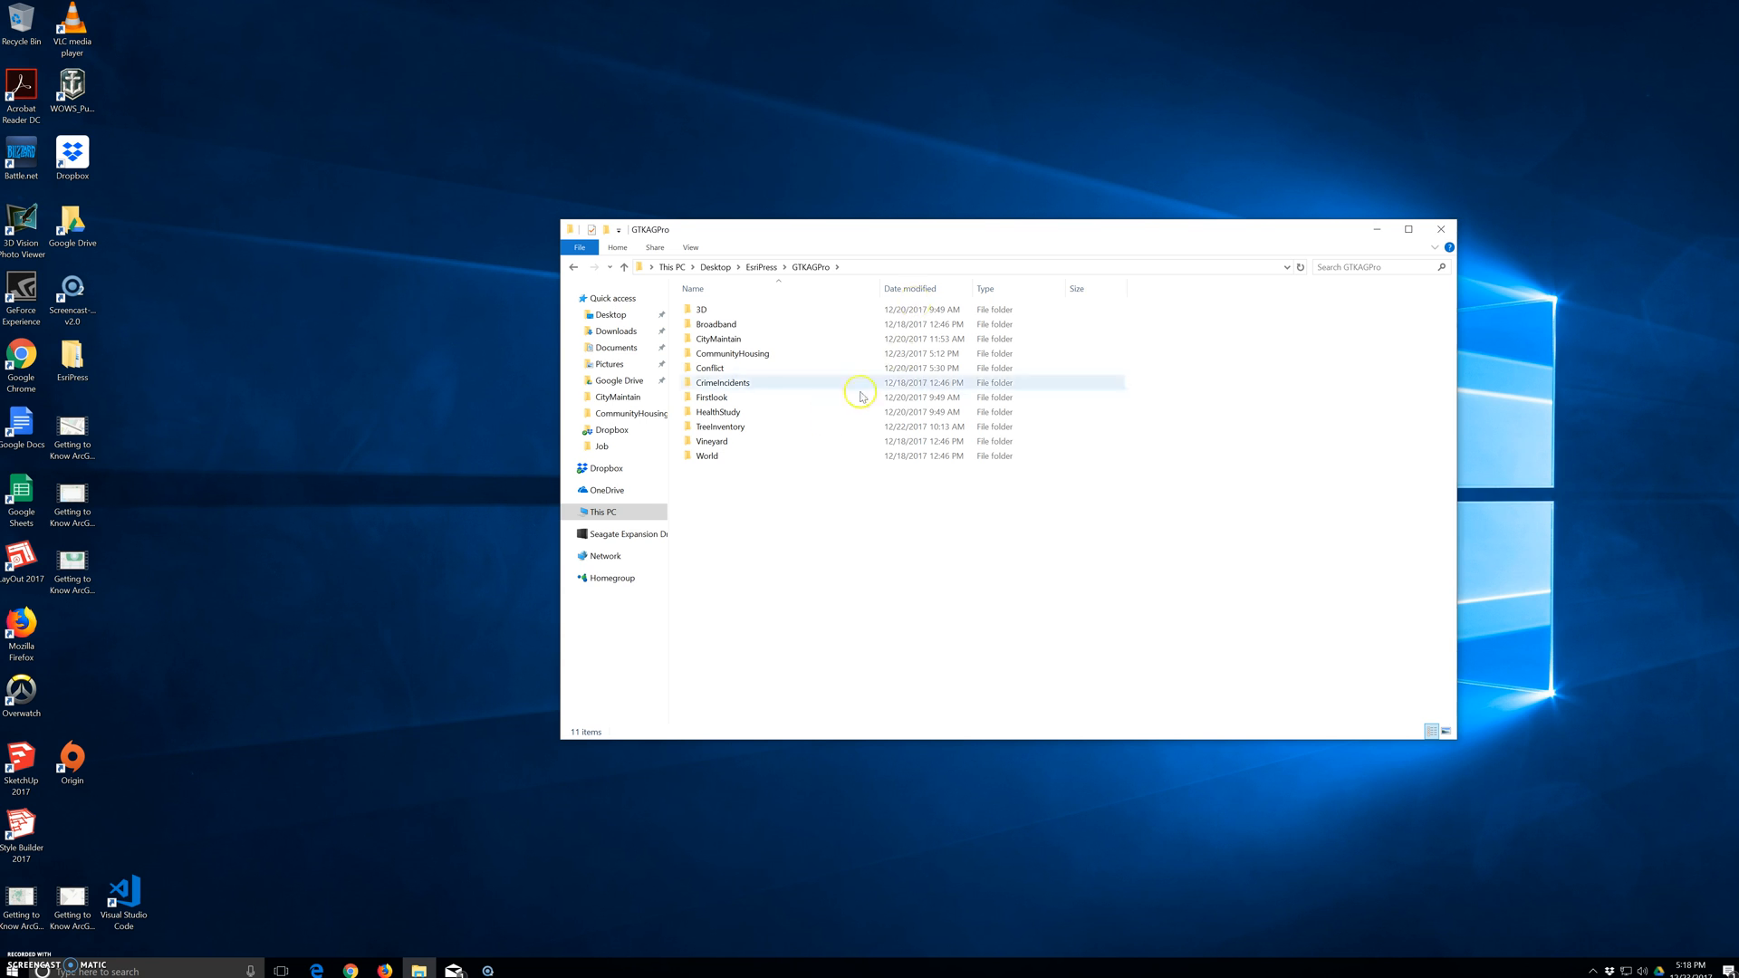
click(710, 371)
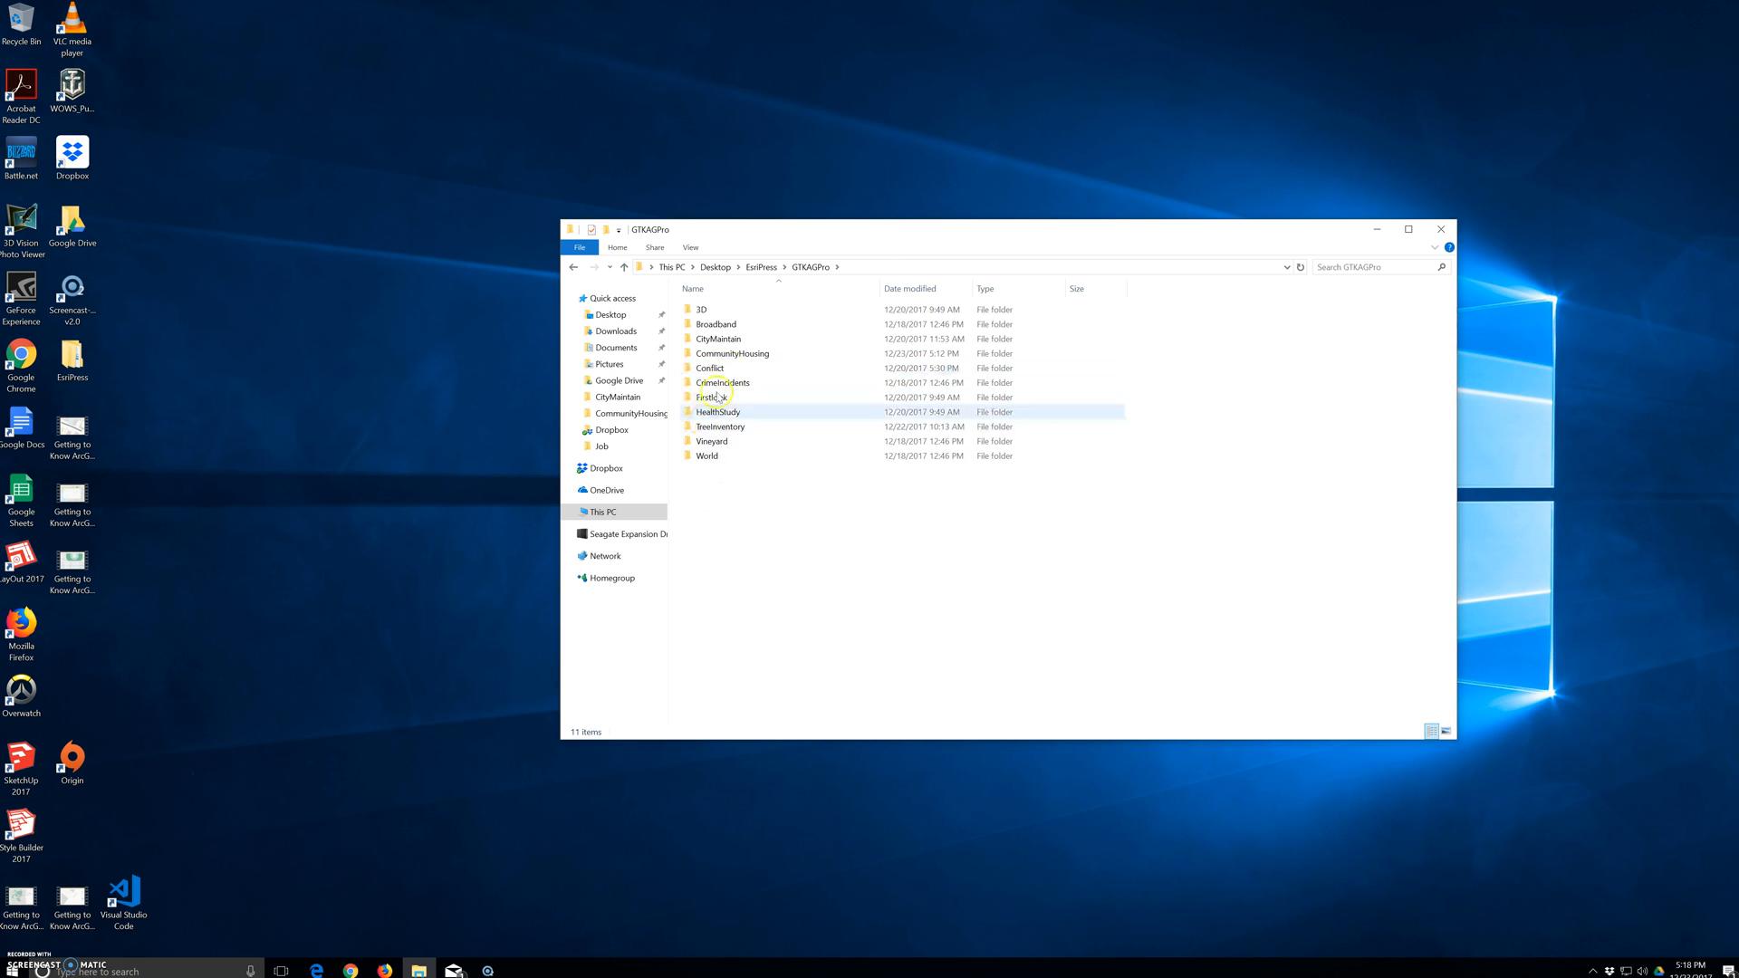
double_click(717, 384)
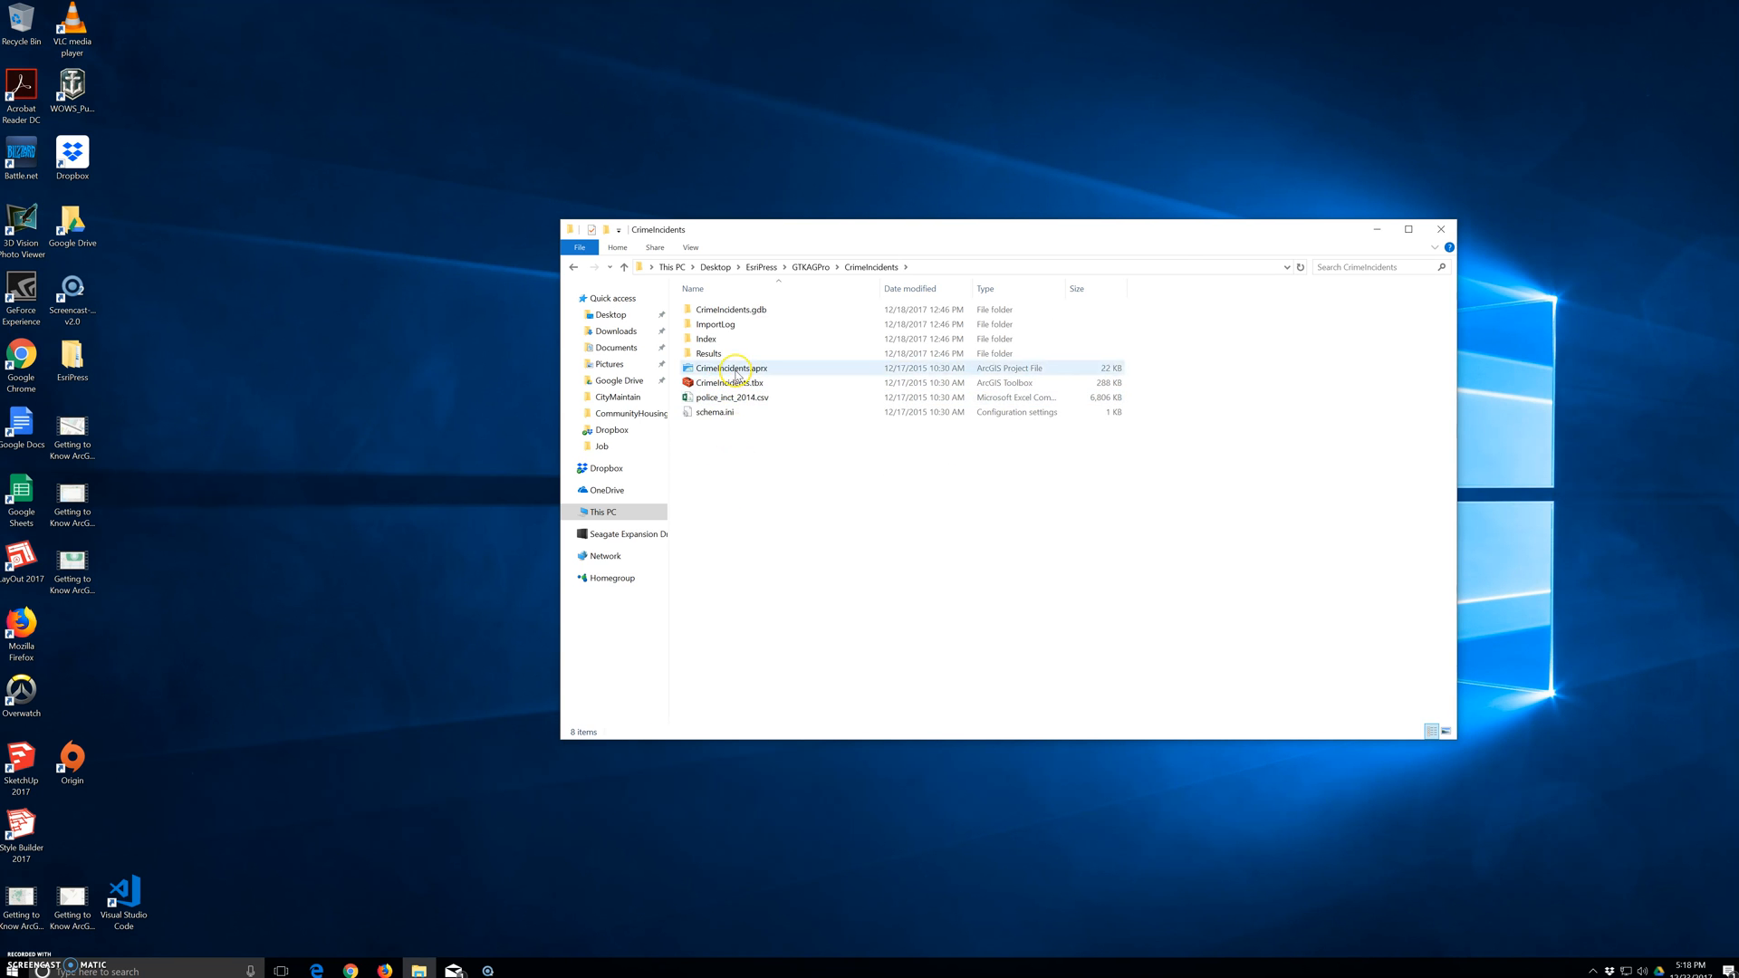
double_click(737, 373)
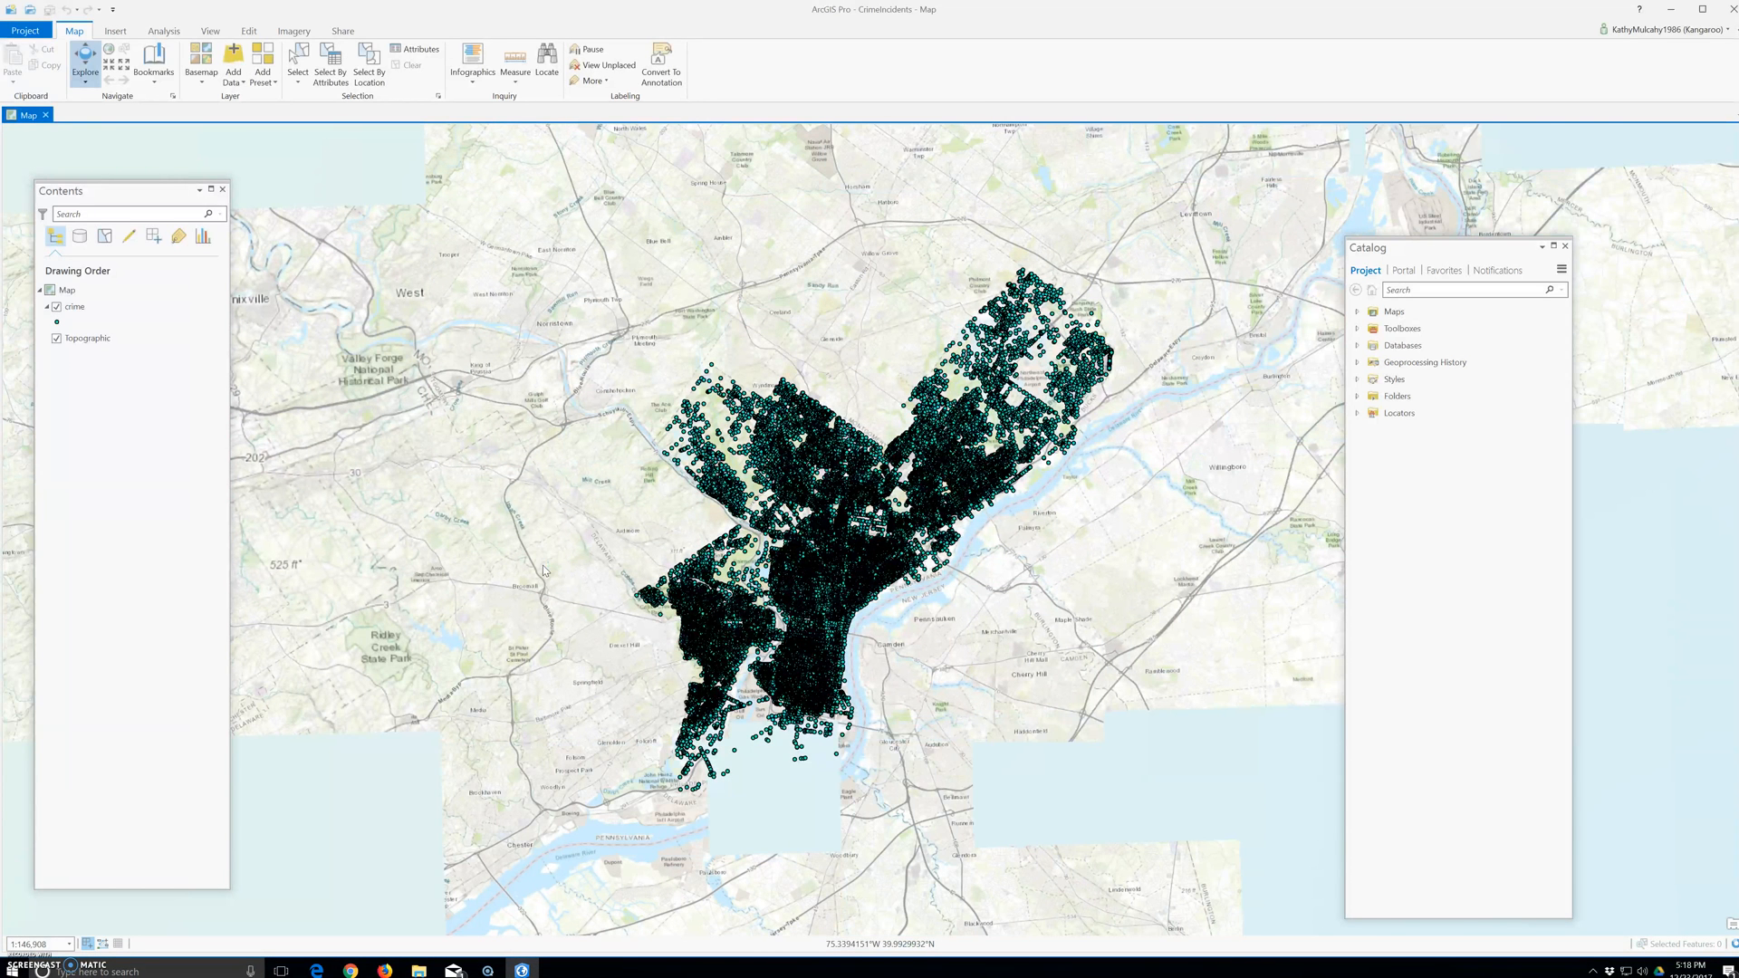
Step: Open the crime layer's attribute table in an enlarged floating window, examine its fields and records, and close it
click(780, 621)
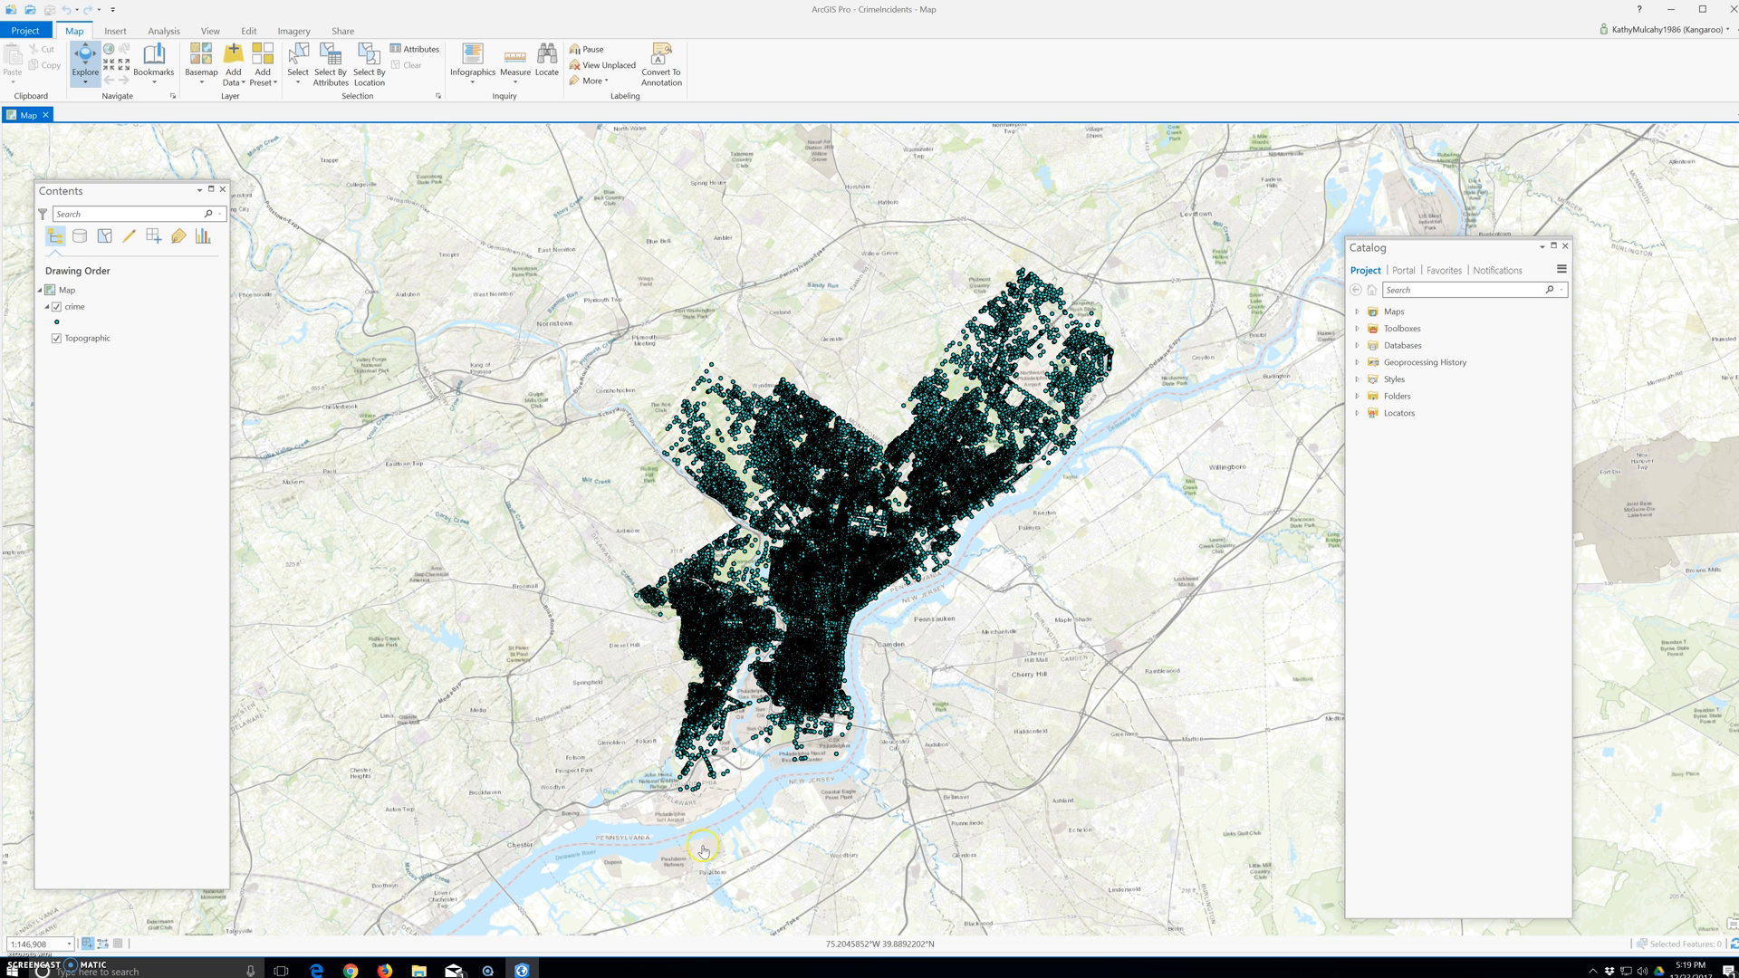
click(66, 309)
right_click(66, 309)
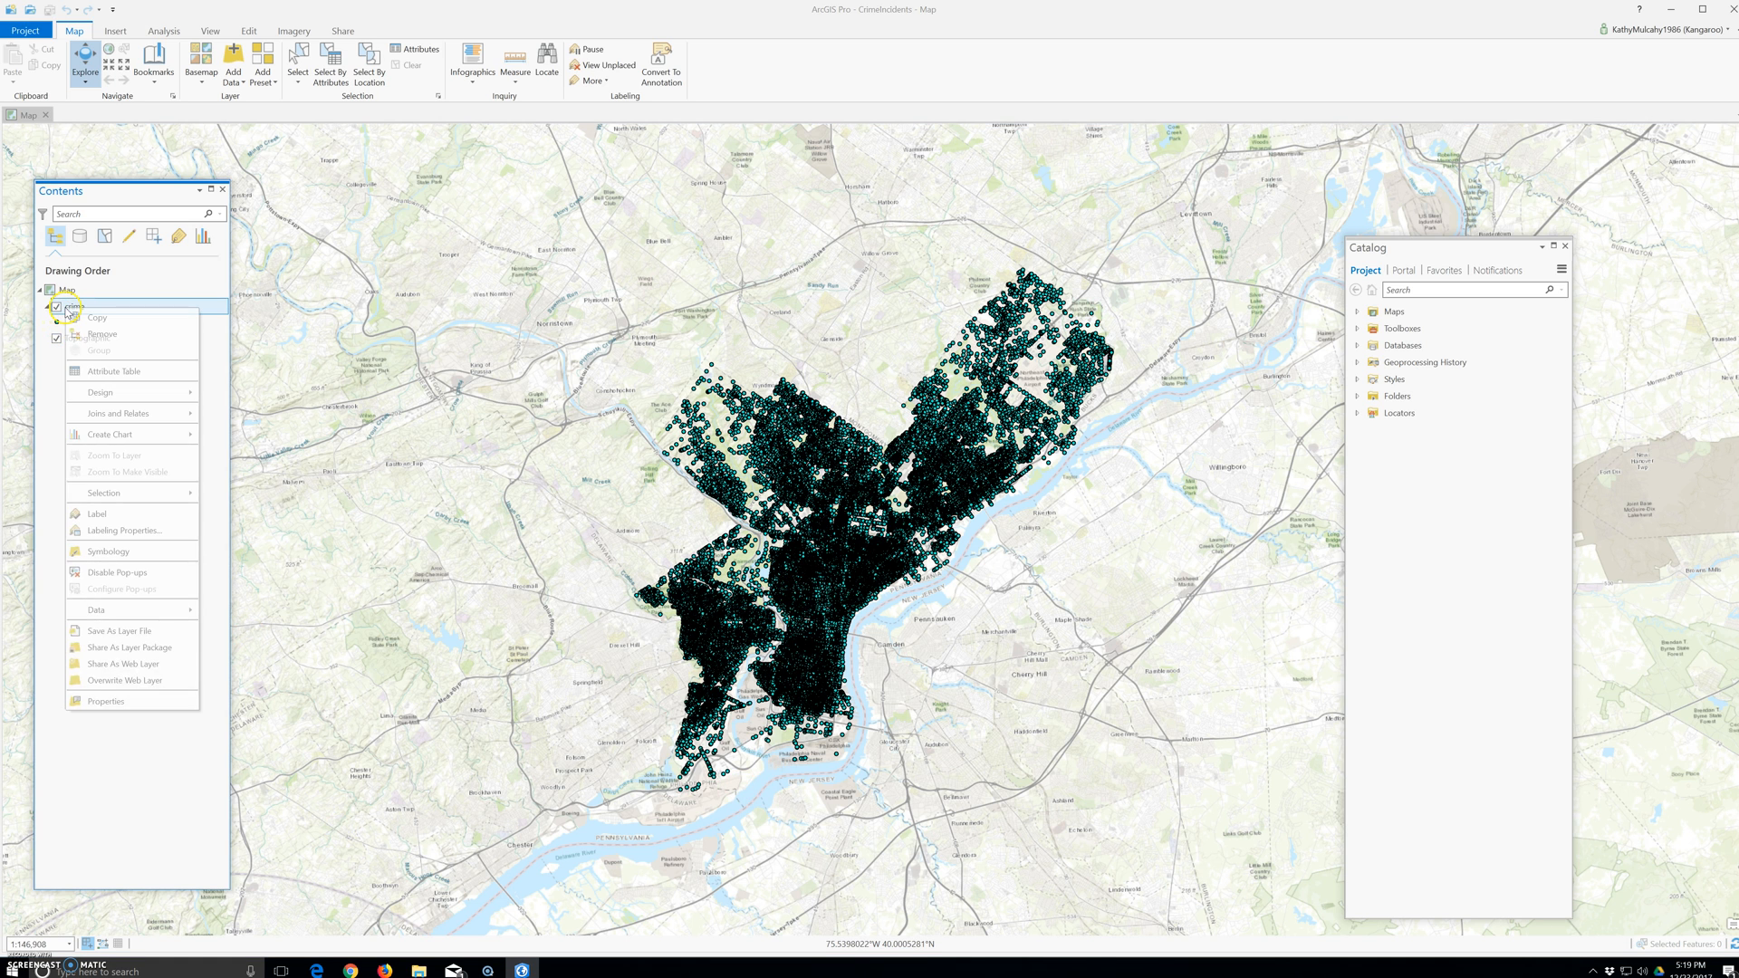
click(107, 372)
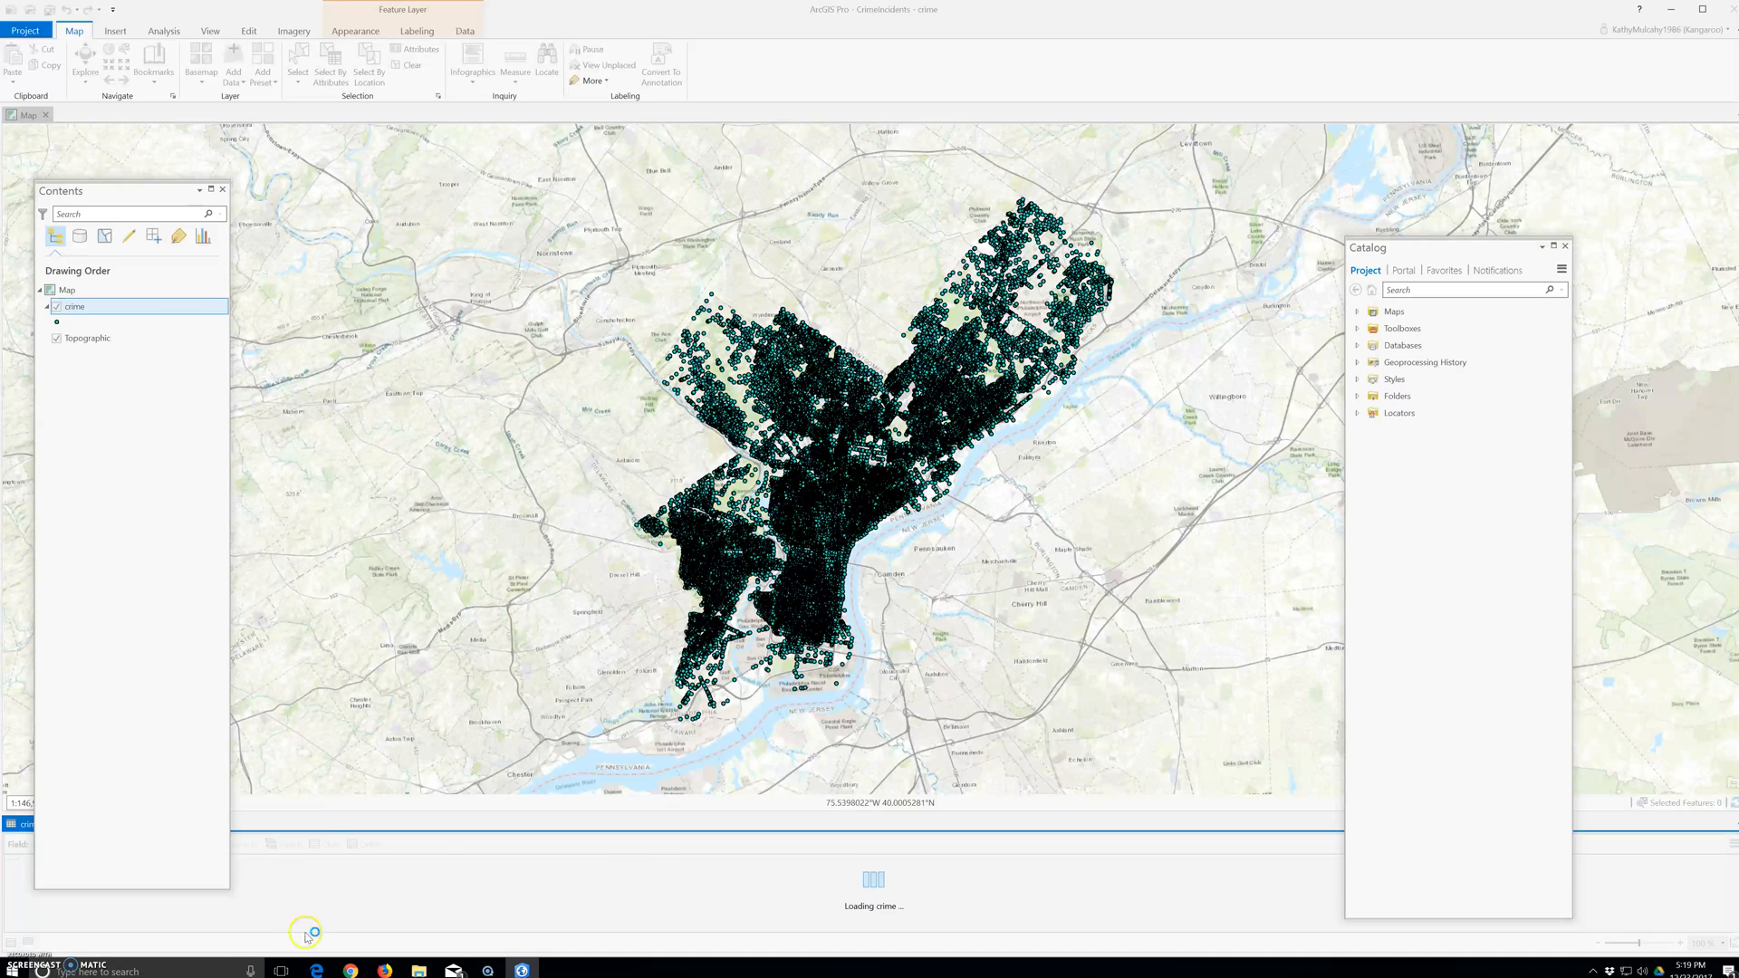
drag(23, 828, 166, 248)
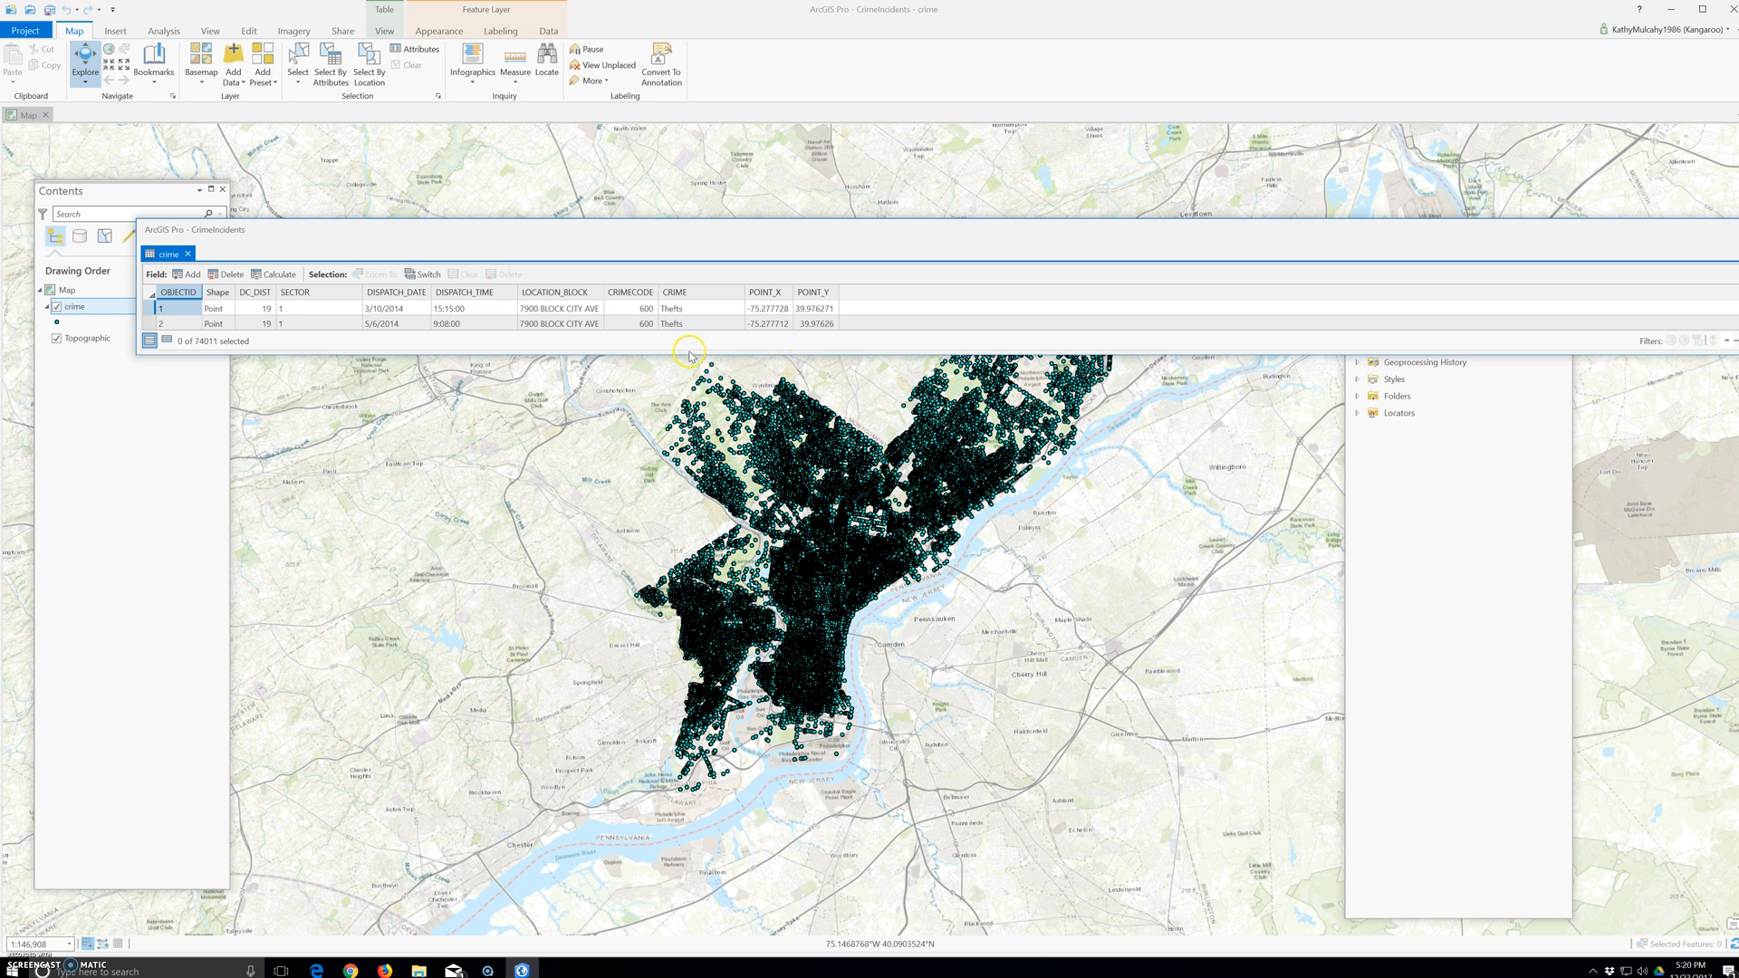
drag(688, 359, 507, 953)
drag(1738, 424, 1481, 419)
drag(483, 234, 465, 170)
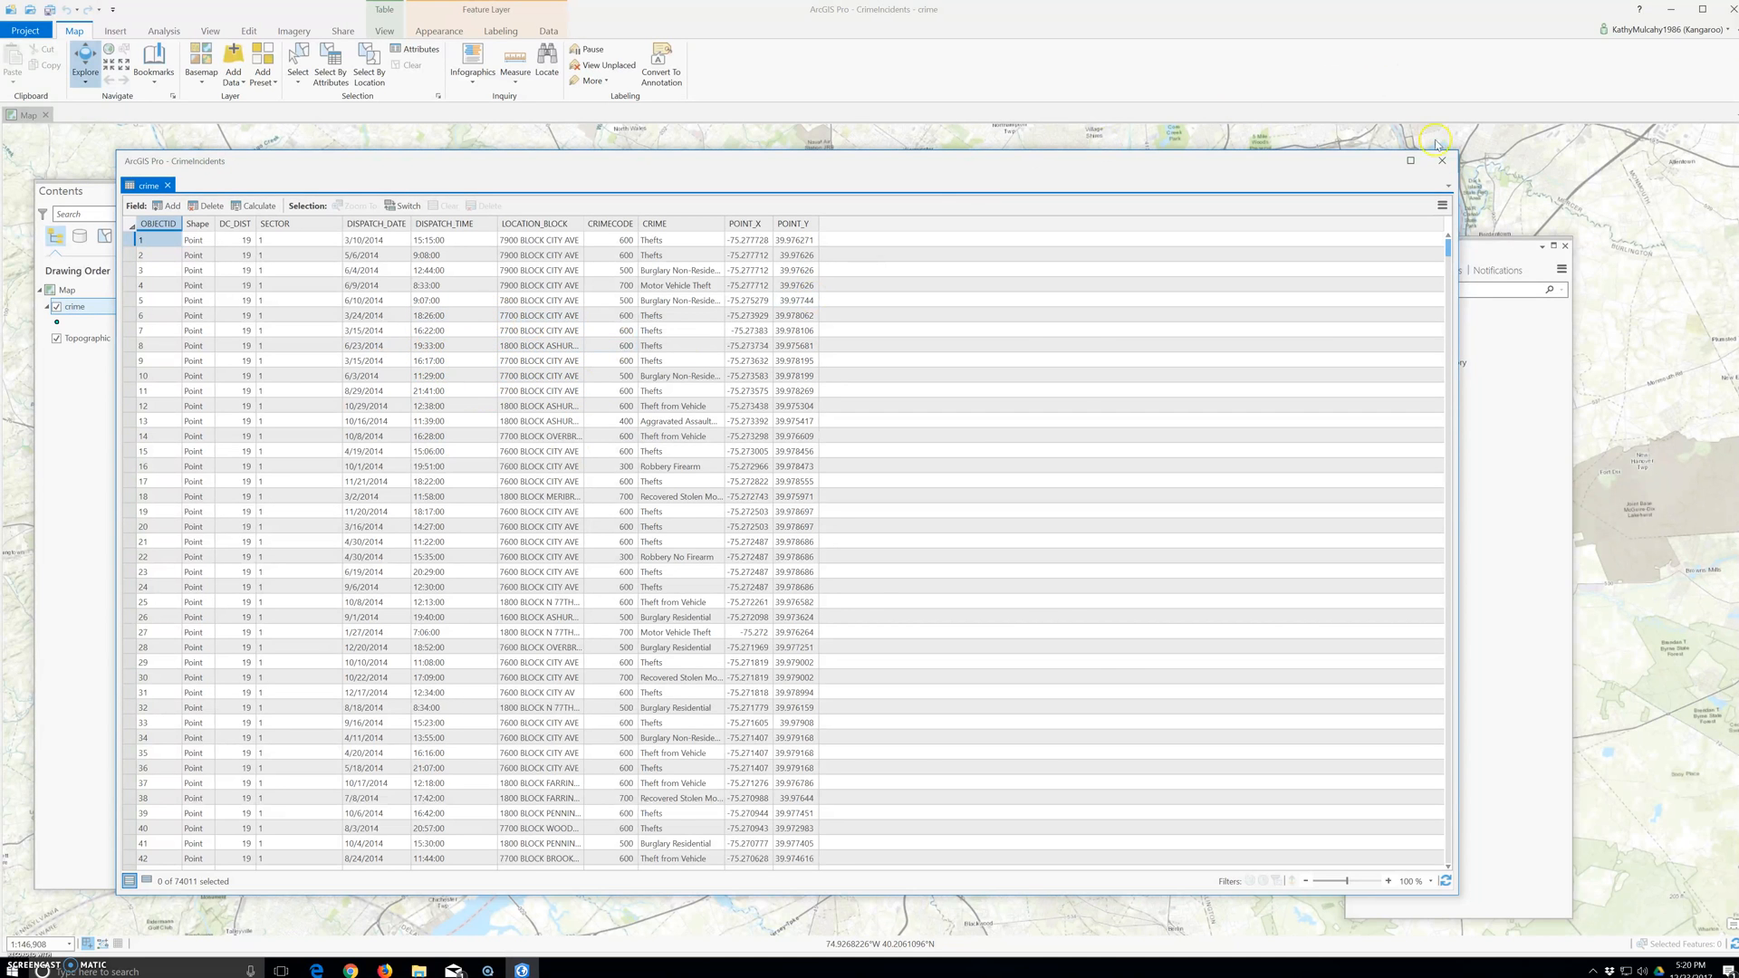
click(1442, 161)
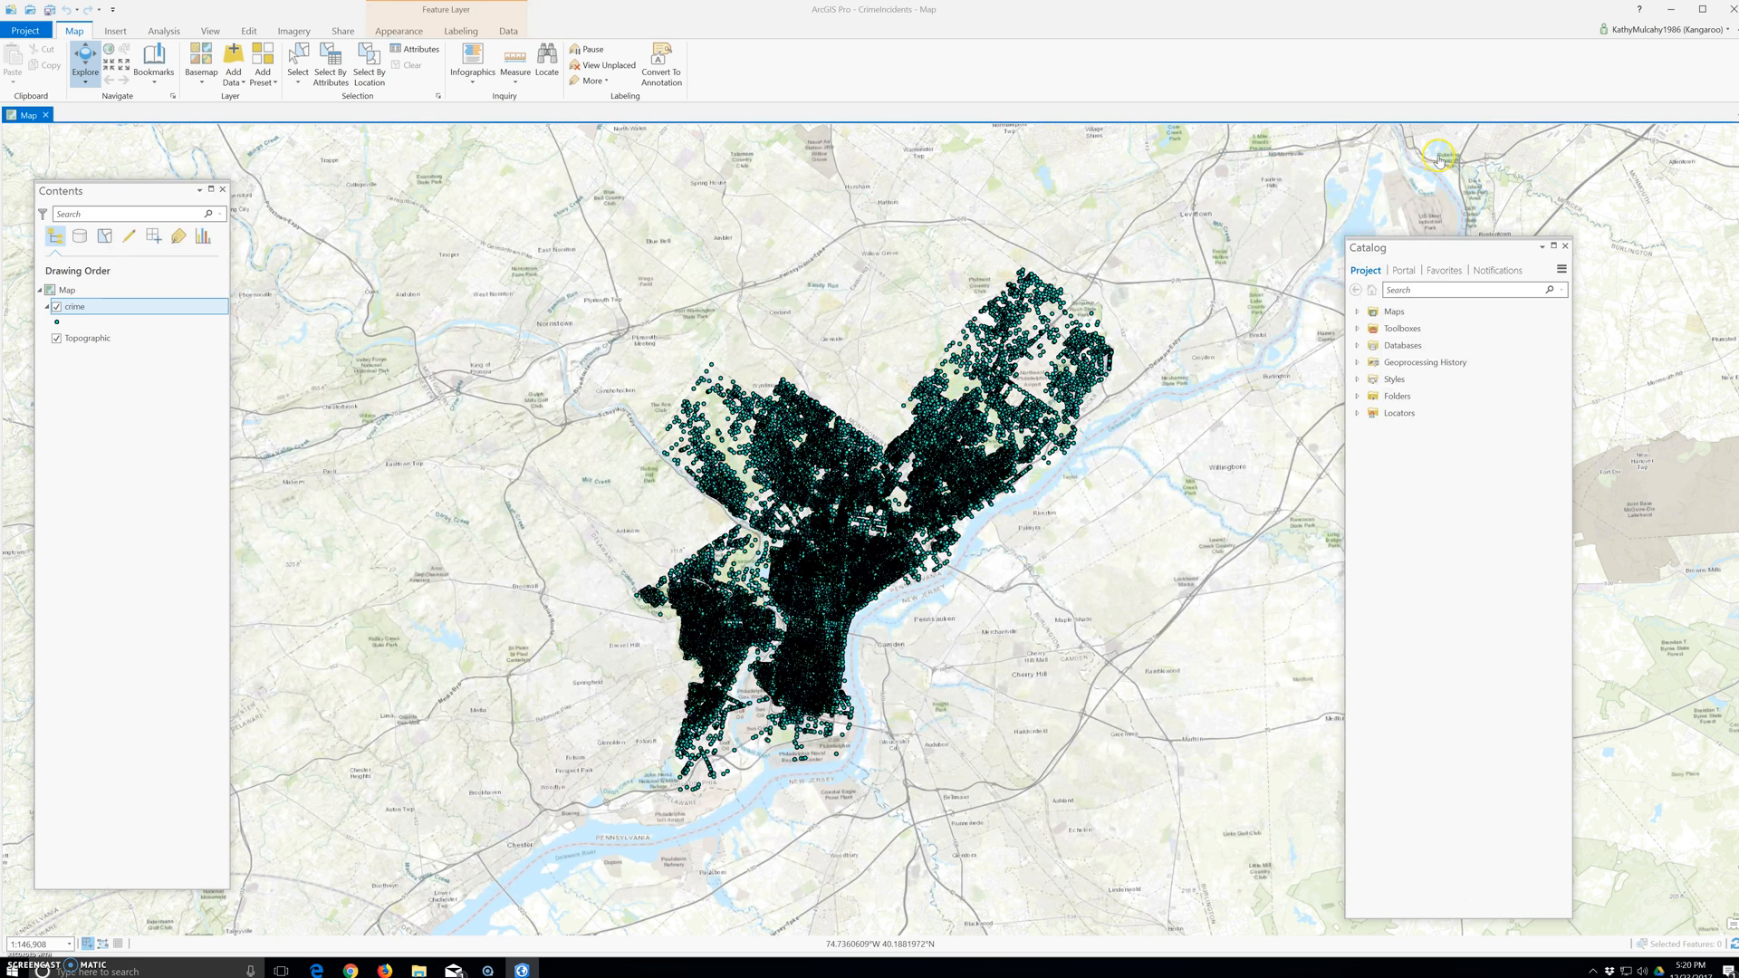
Step: Start a new attribute selection on the crime layer with the clause CRIME is Equal to Robbery Firearm
click(79, 33)
click(335, 63)
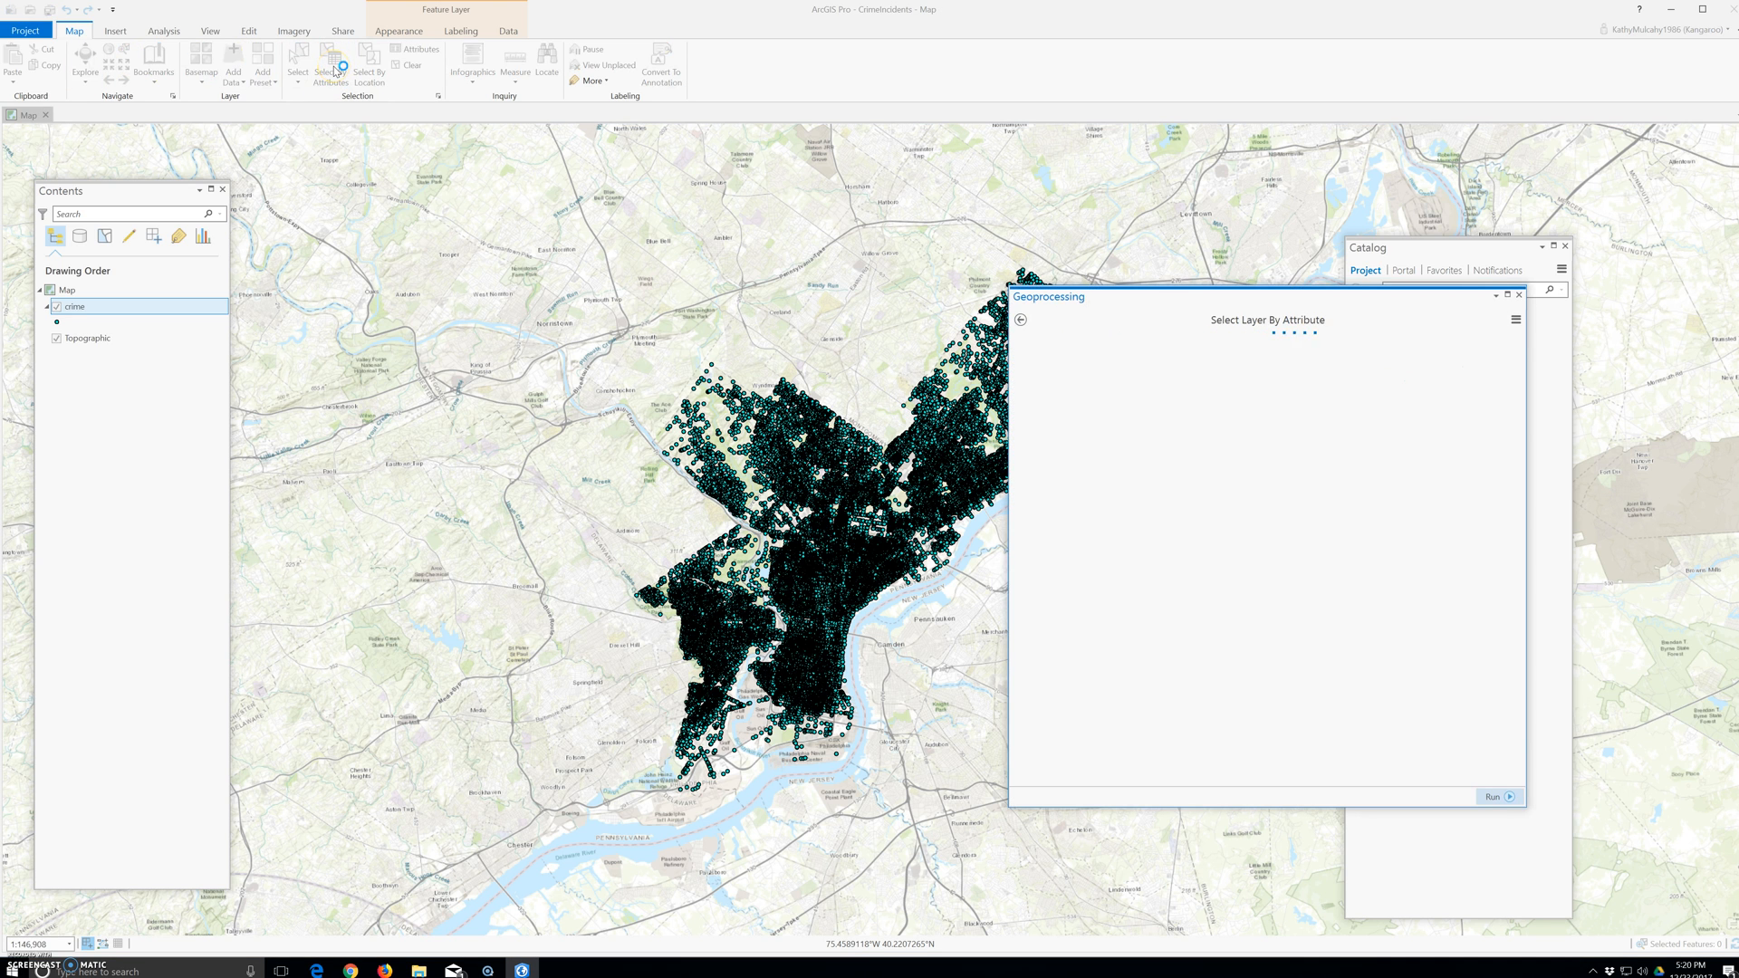
click(331, 80)
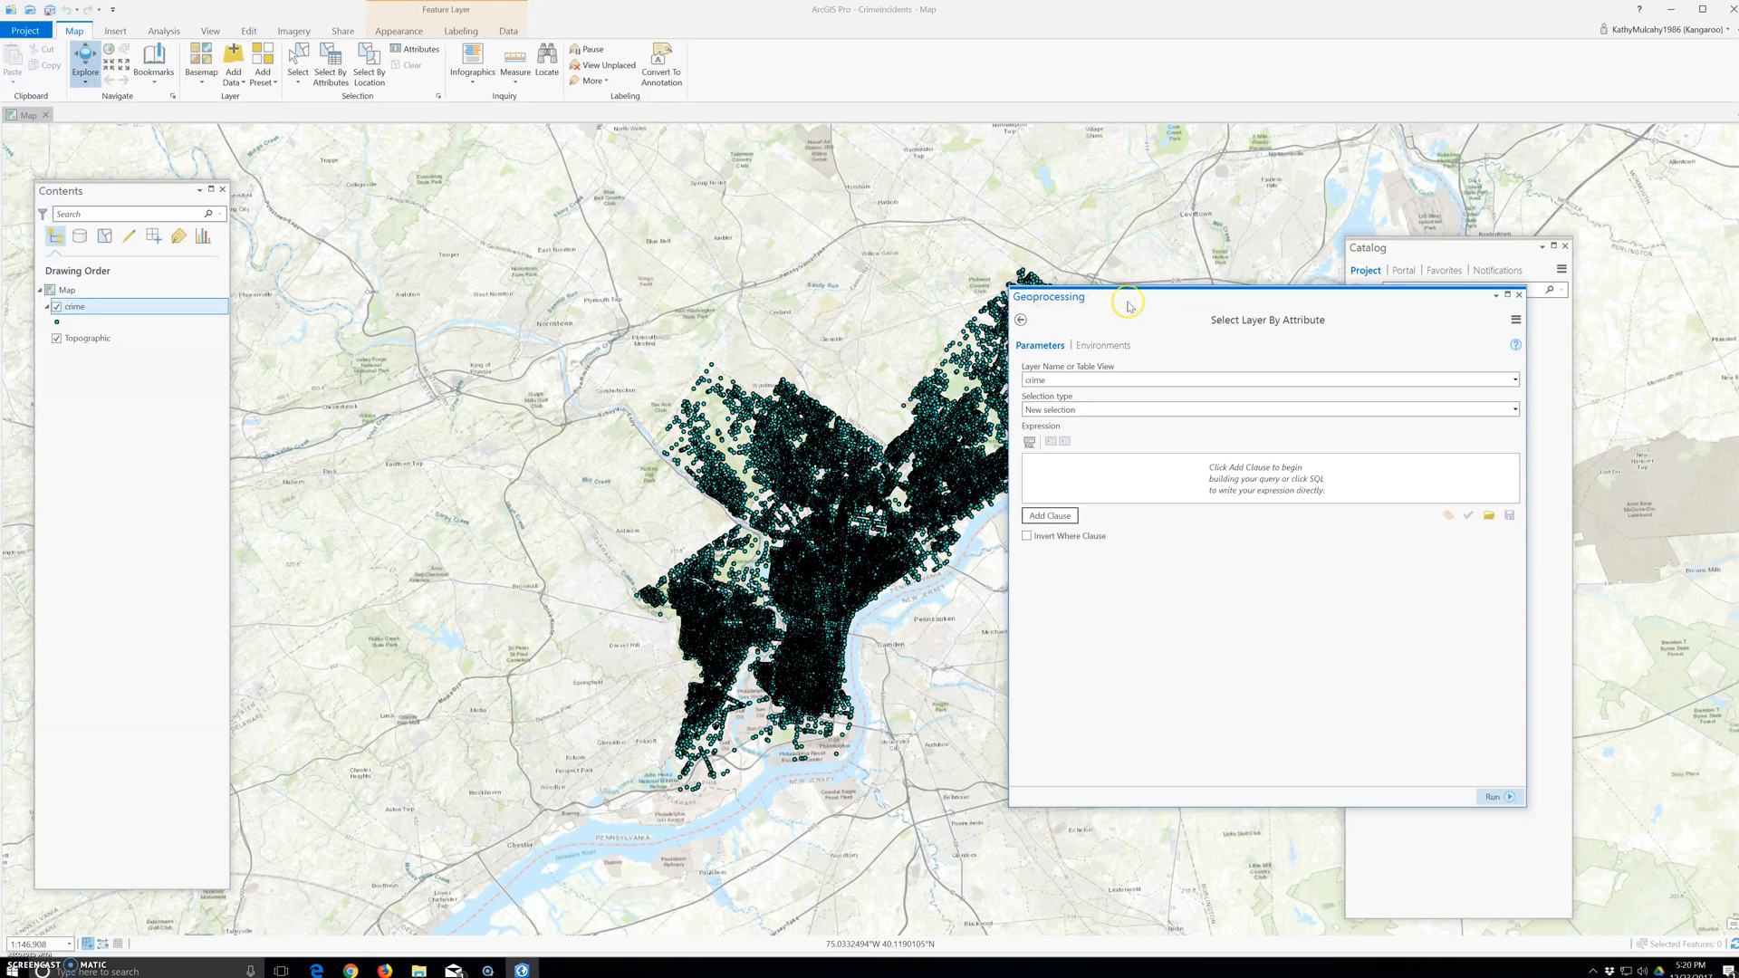
drag(1035, 299, 1120, 410)
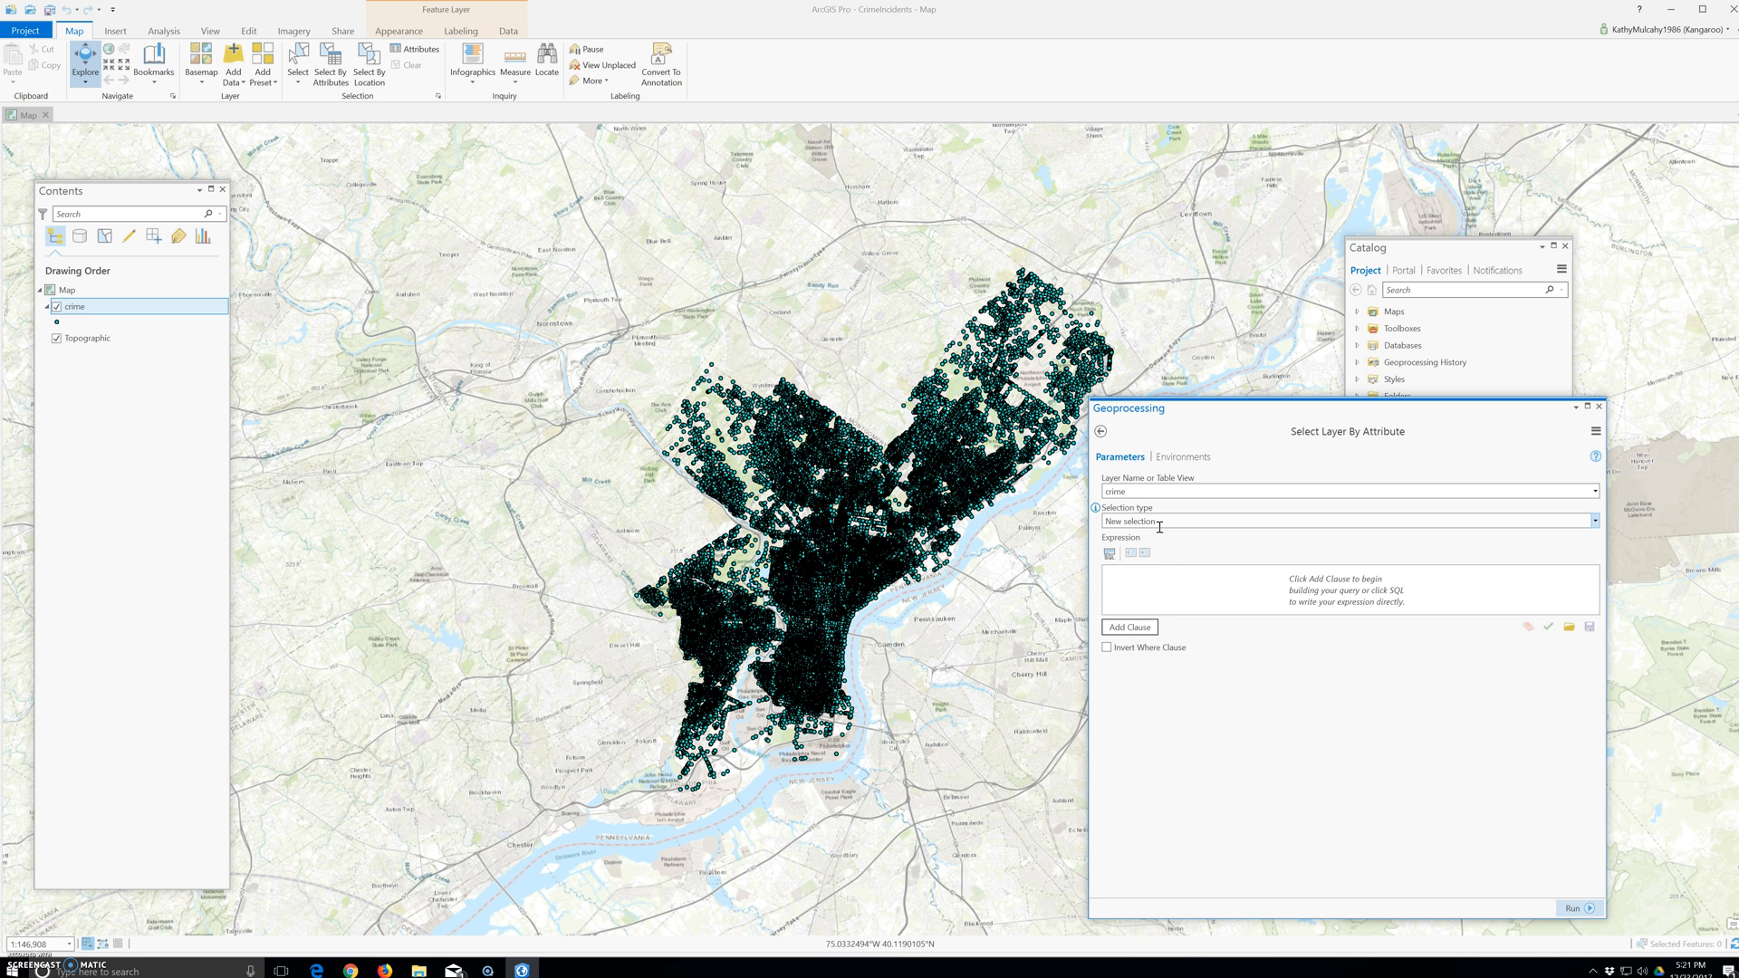
click(1143, 628)
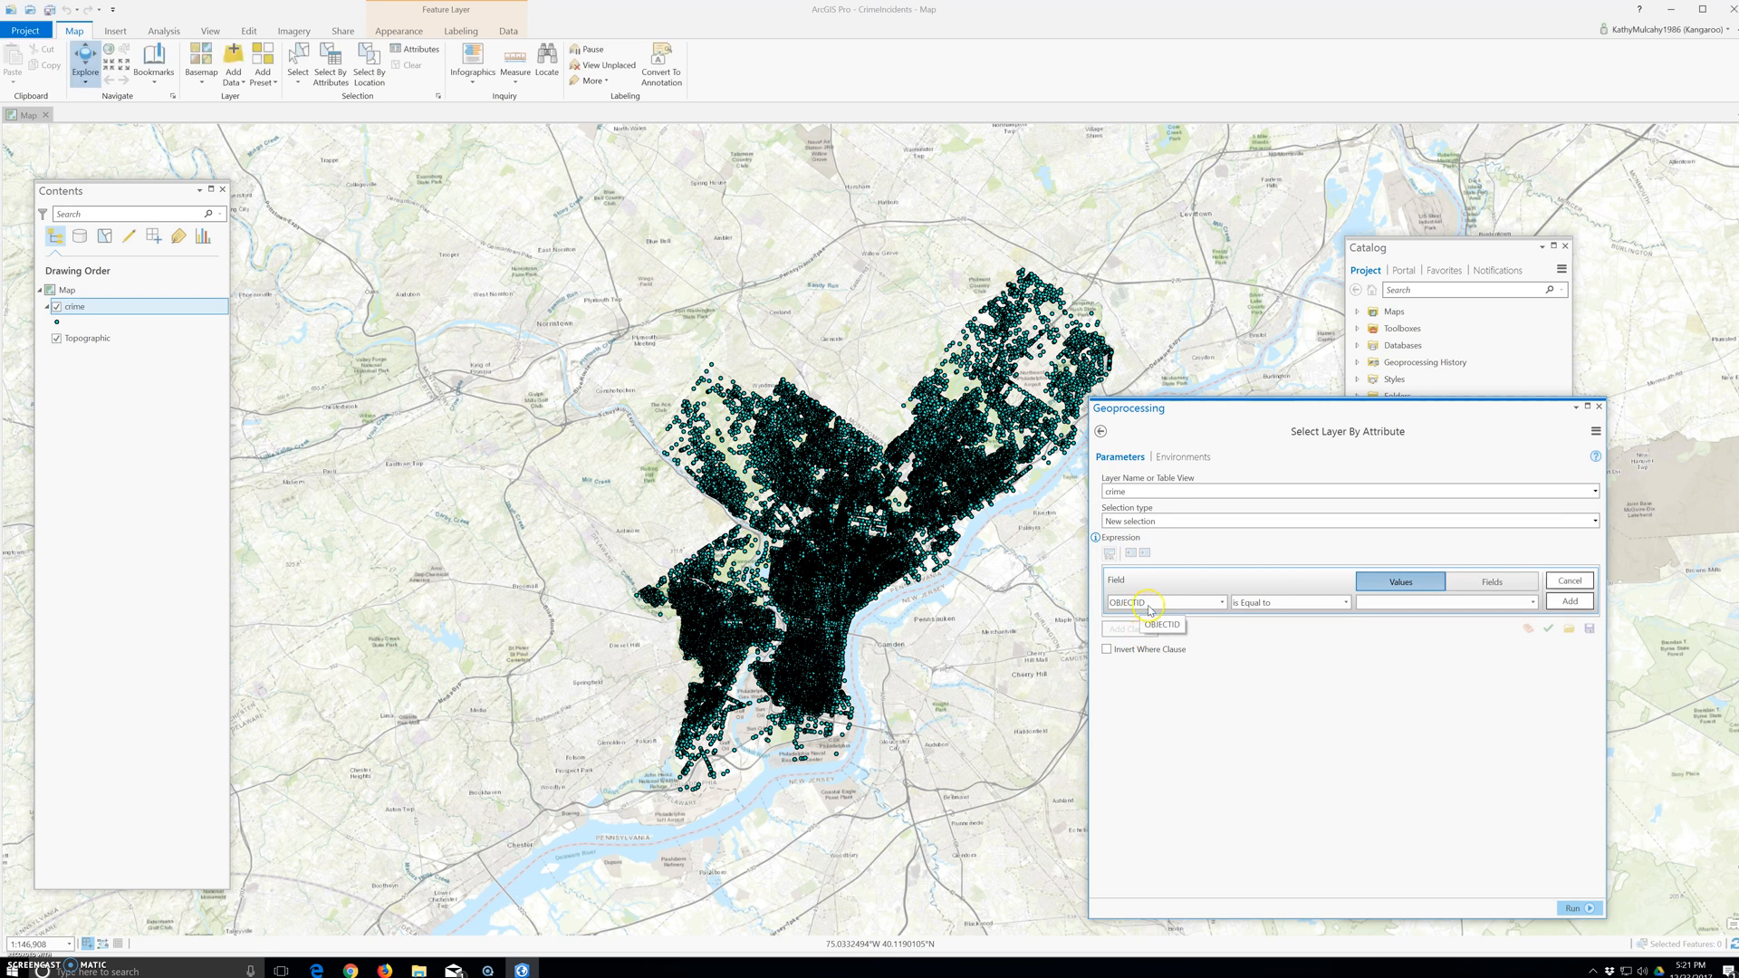
click(1149, 603)
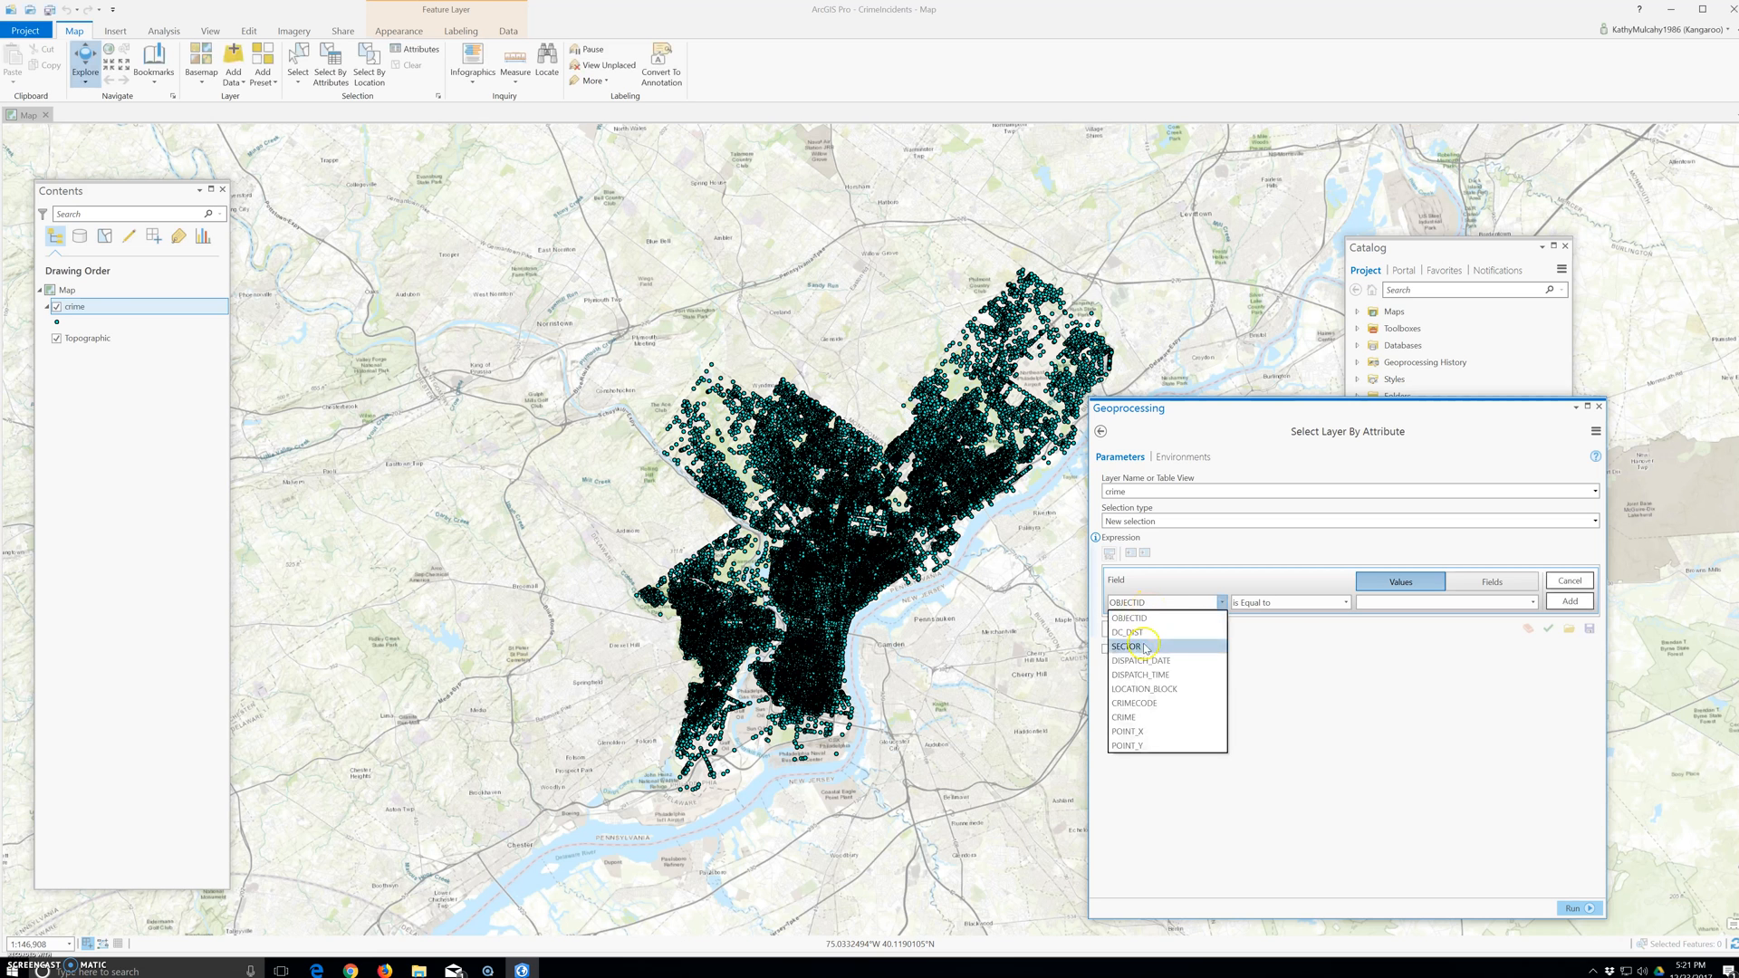
click(1147, 718)
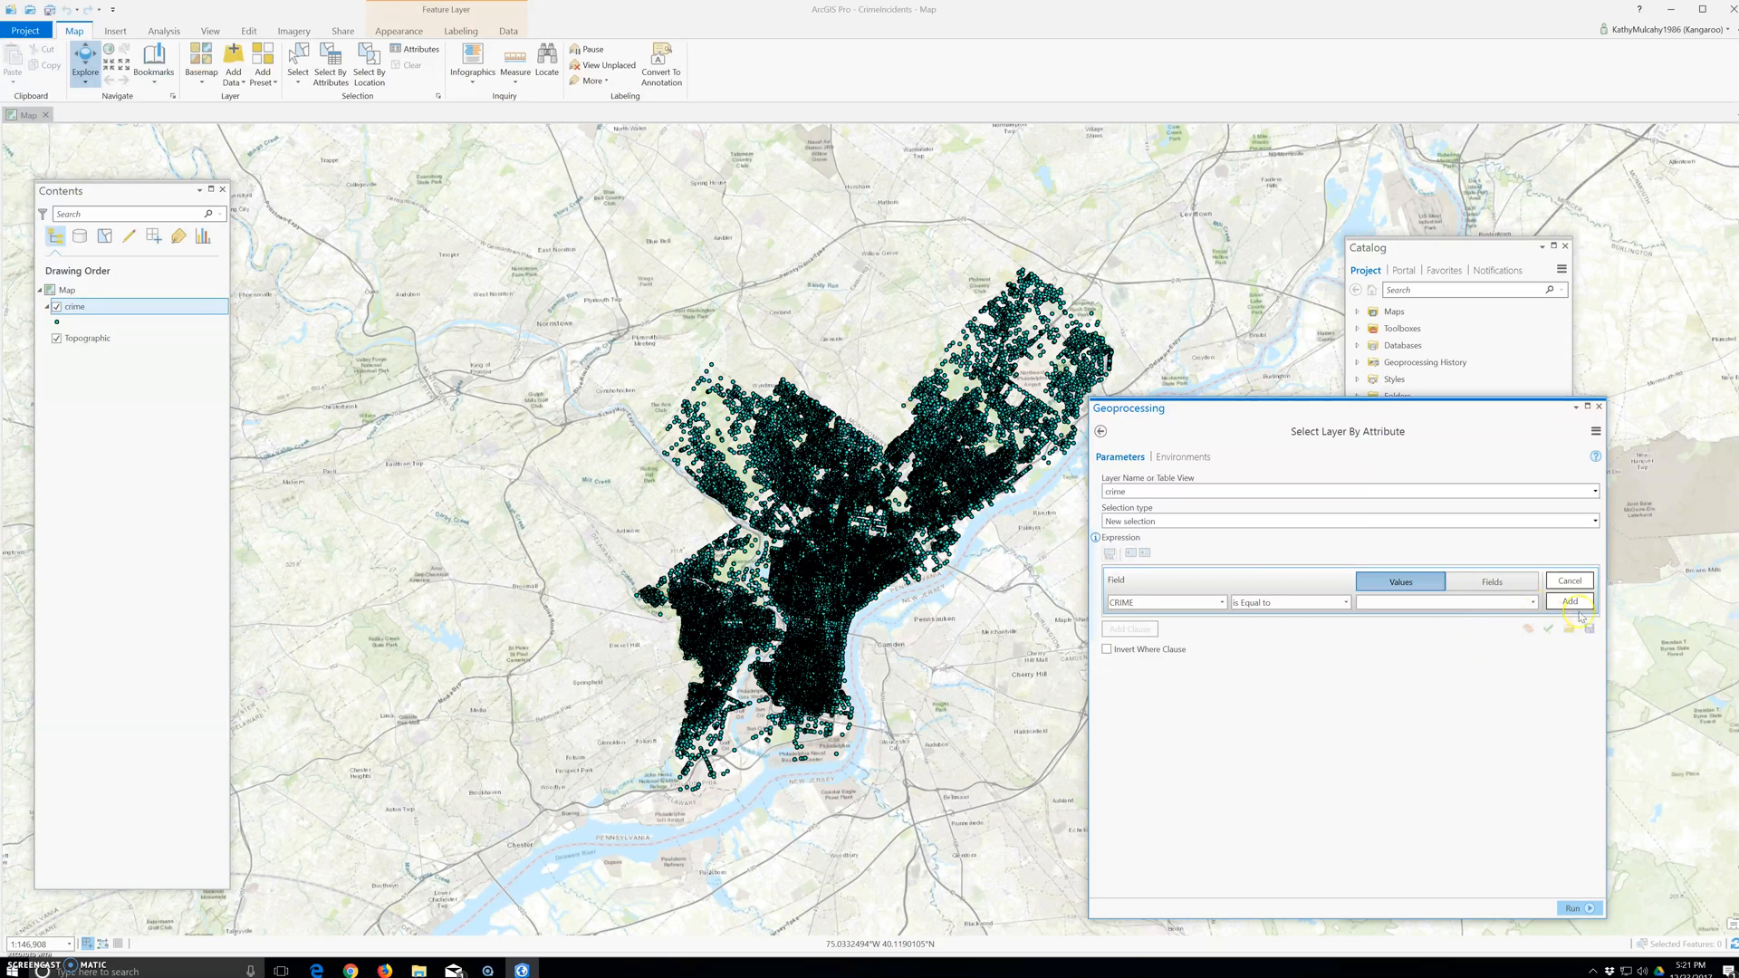
click(1536, 604)
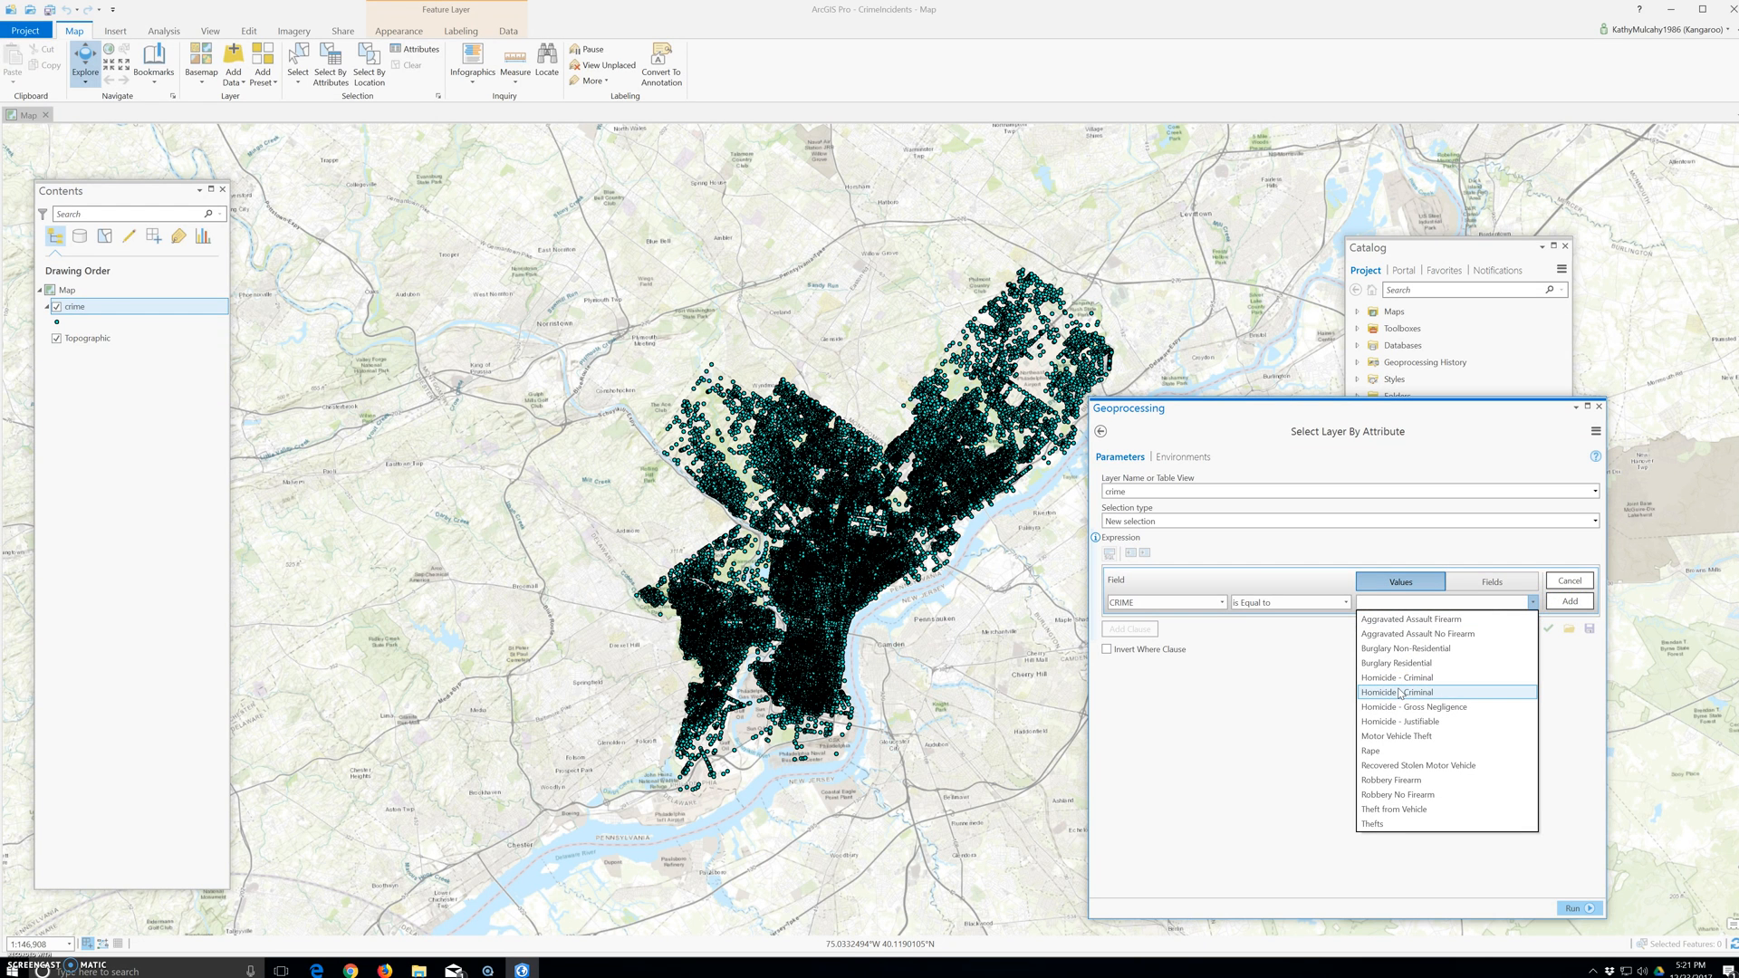
click(1406, 694)
click(1406, 700)
click(1429, 782)
click(1429, 783)
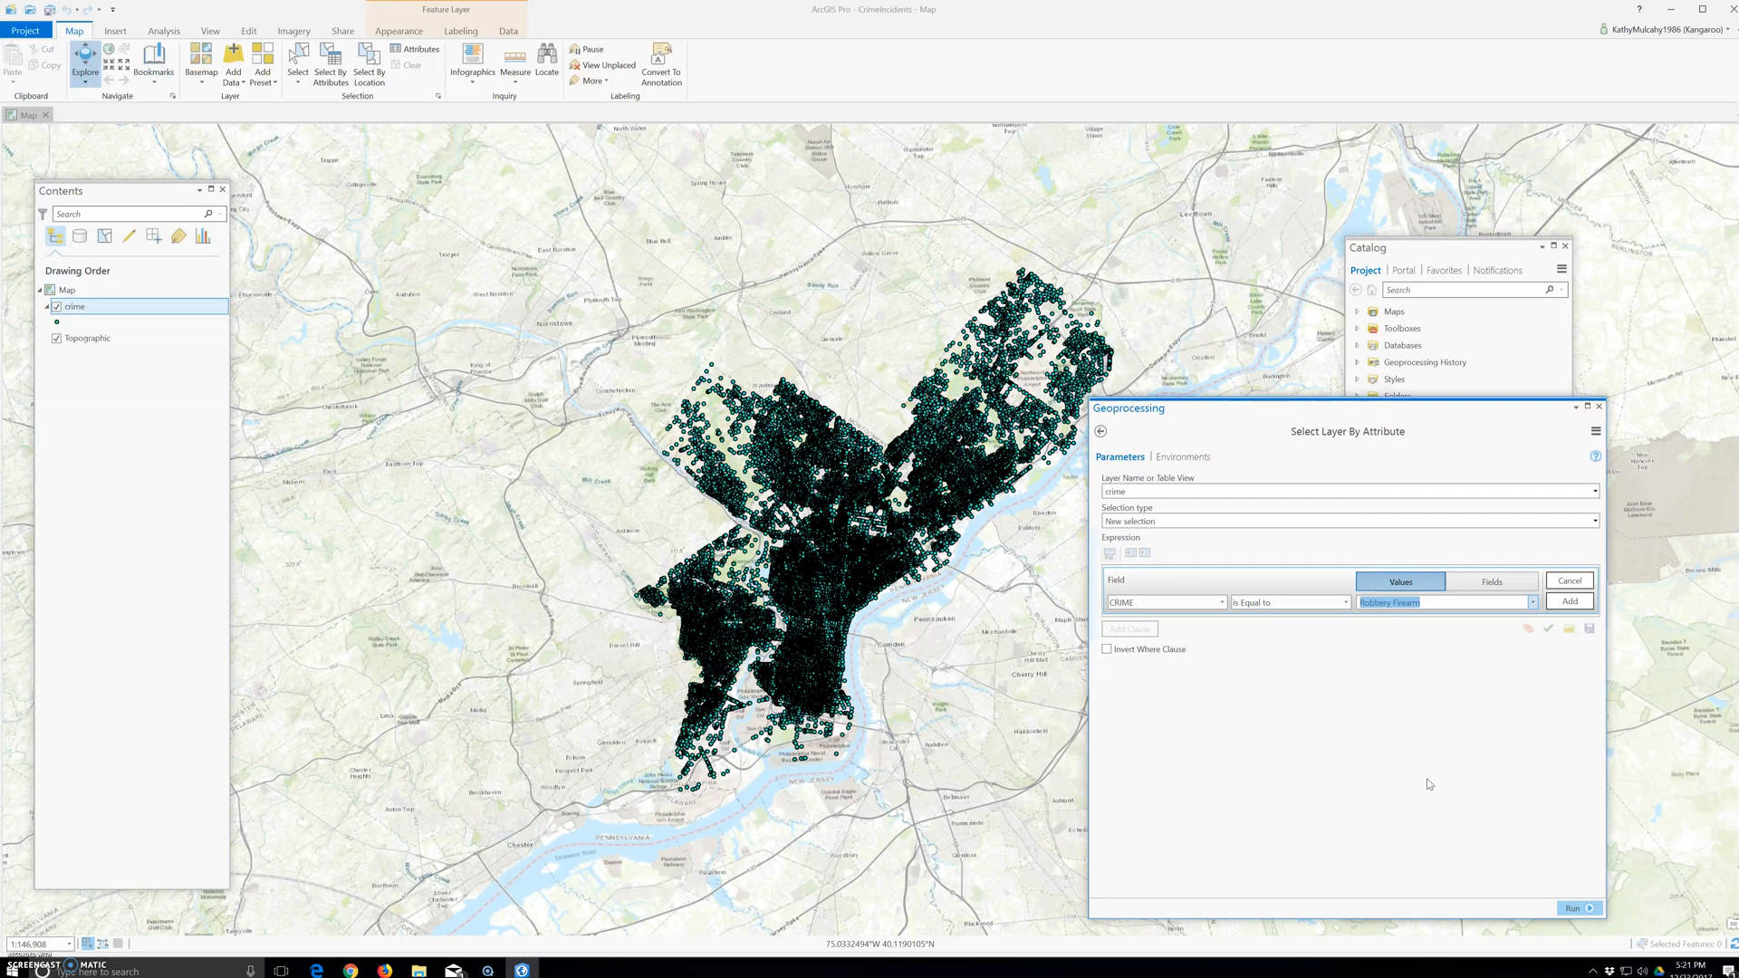
click(1570, 605)
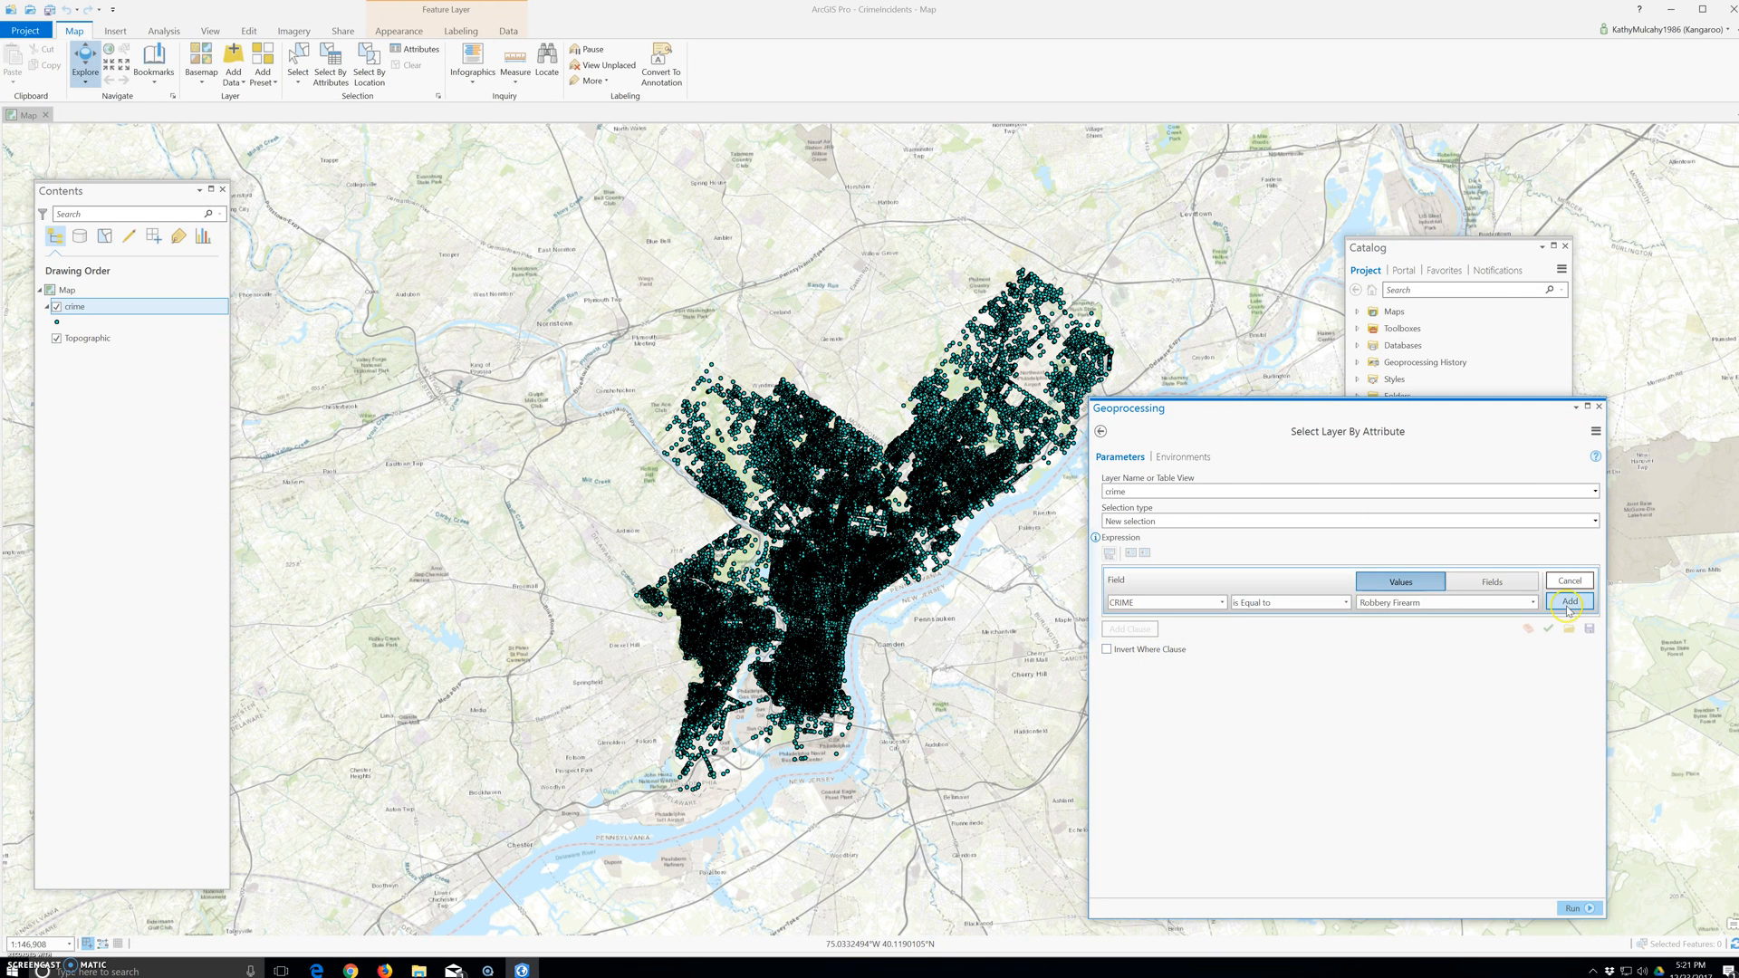
Step: Add a second selection clause joined by Or: CRIME is Equal to Robbery No Firearm
click(1130, 607)
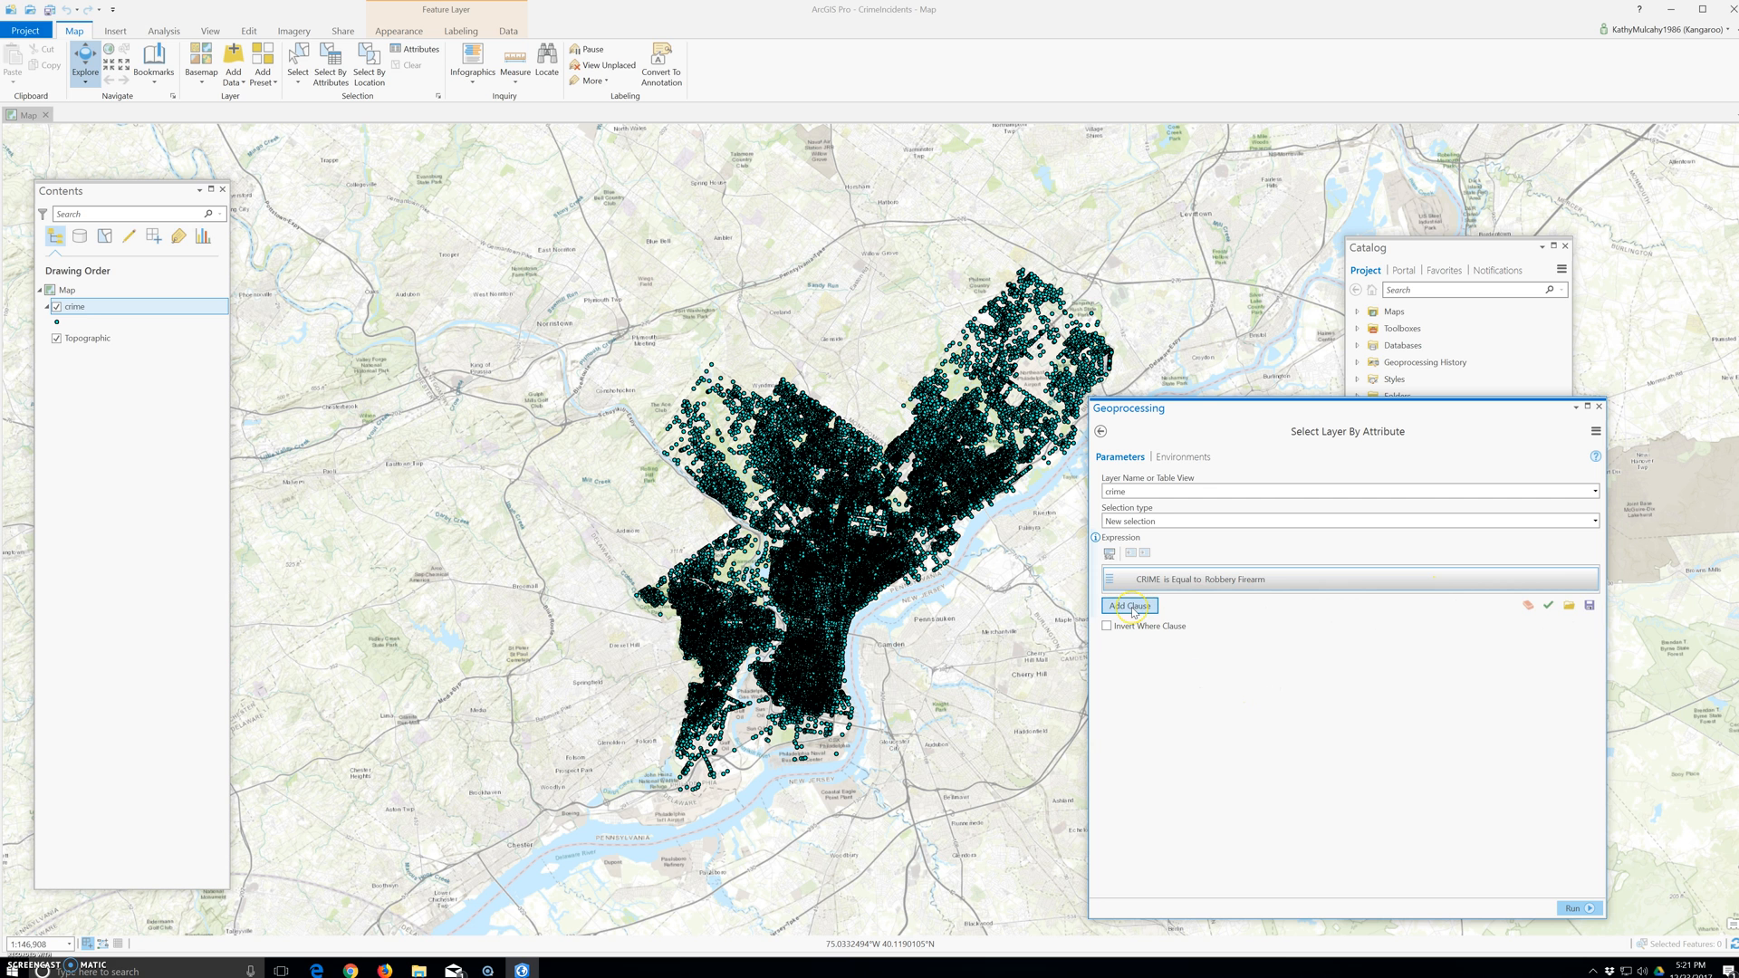
click(1130, 629)
click(1122, 660)
click(1246, 628)
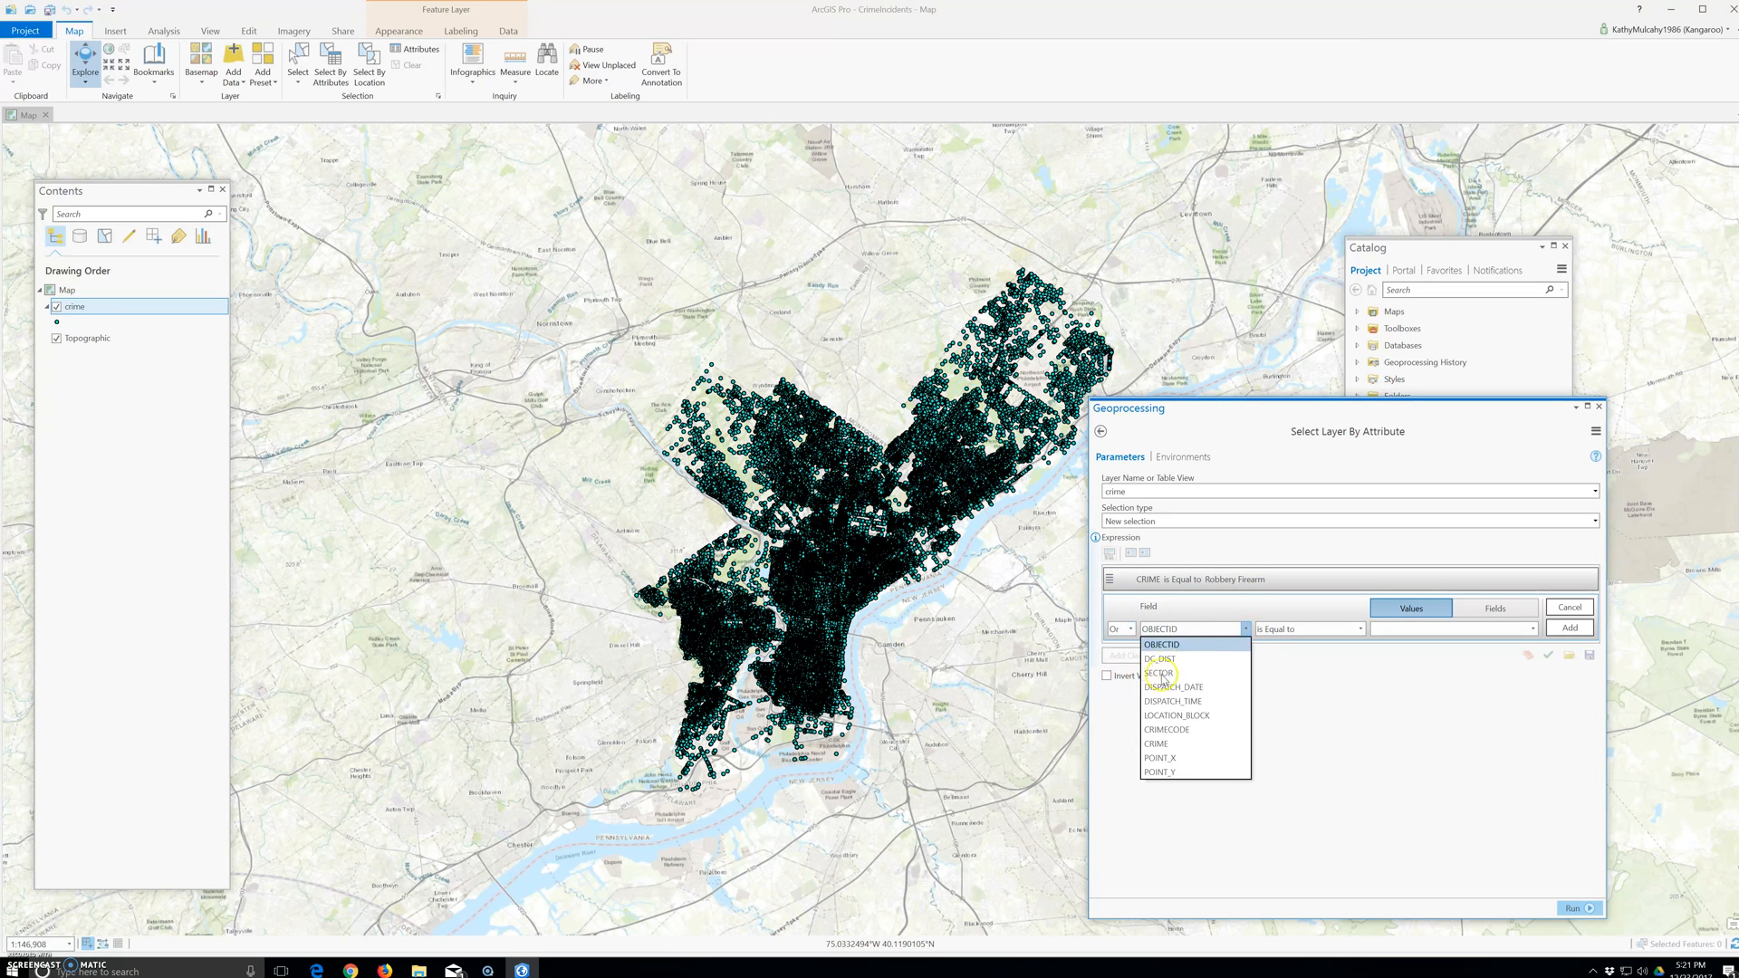
click(1177, 744)
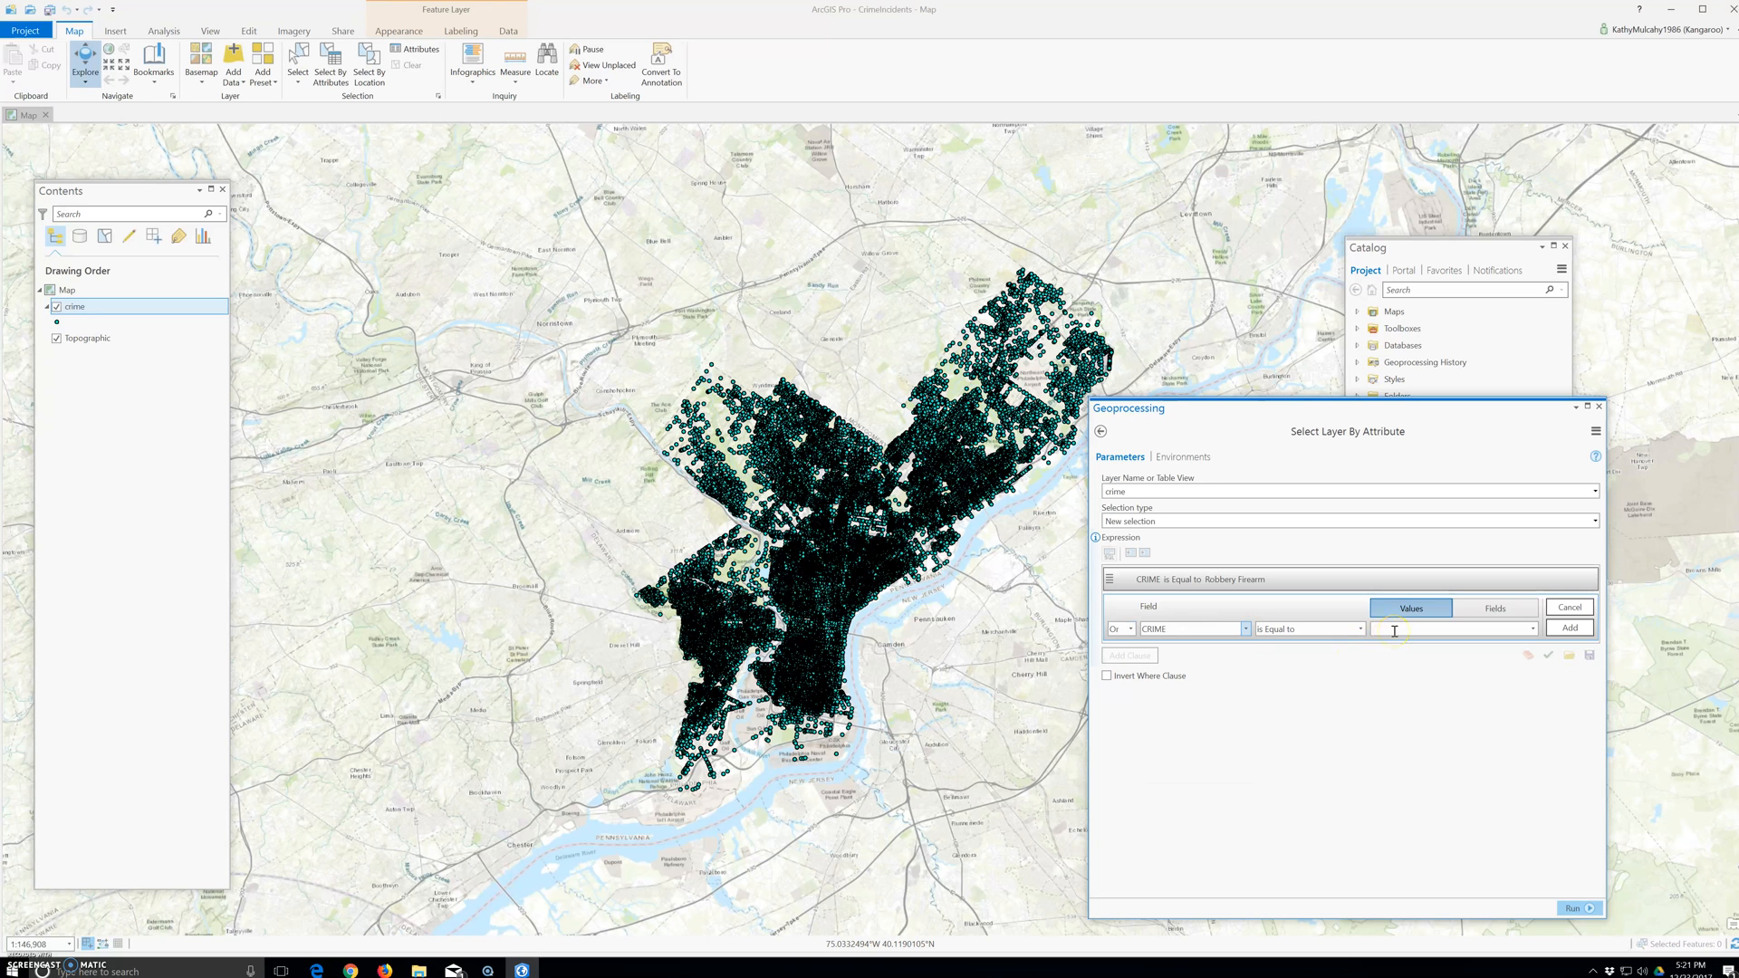
click(1394, 631)
click(1527, 627)
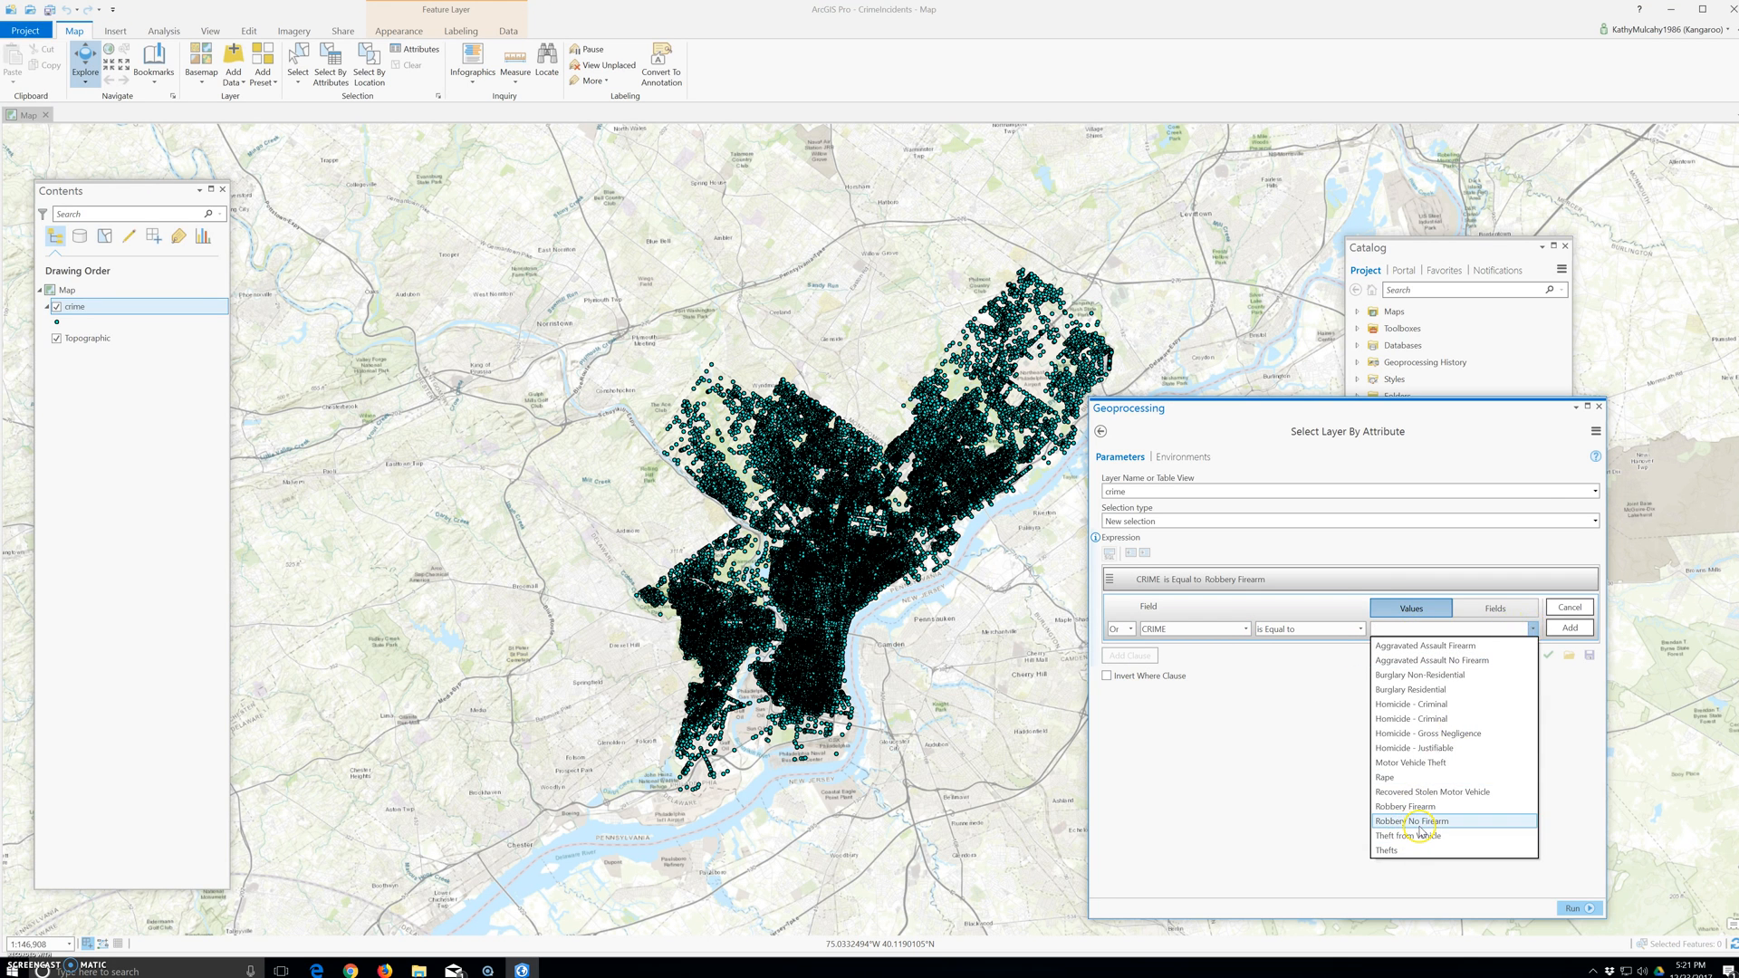
click(1418, 824)
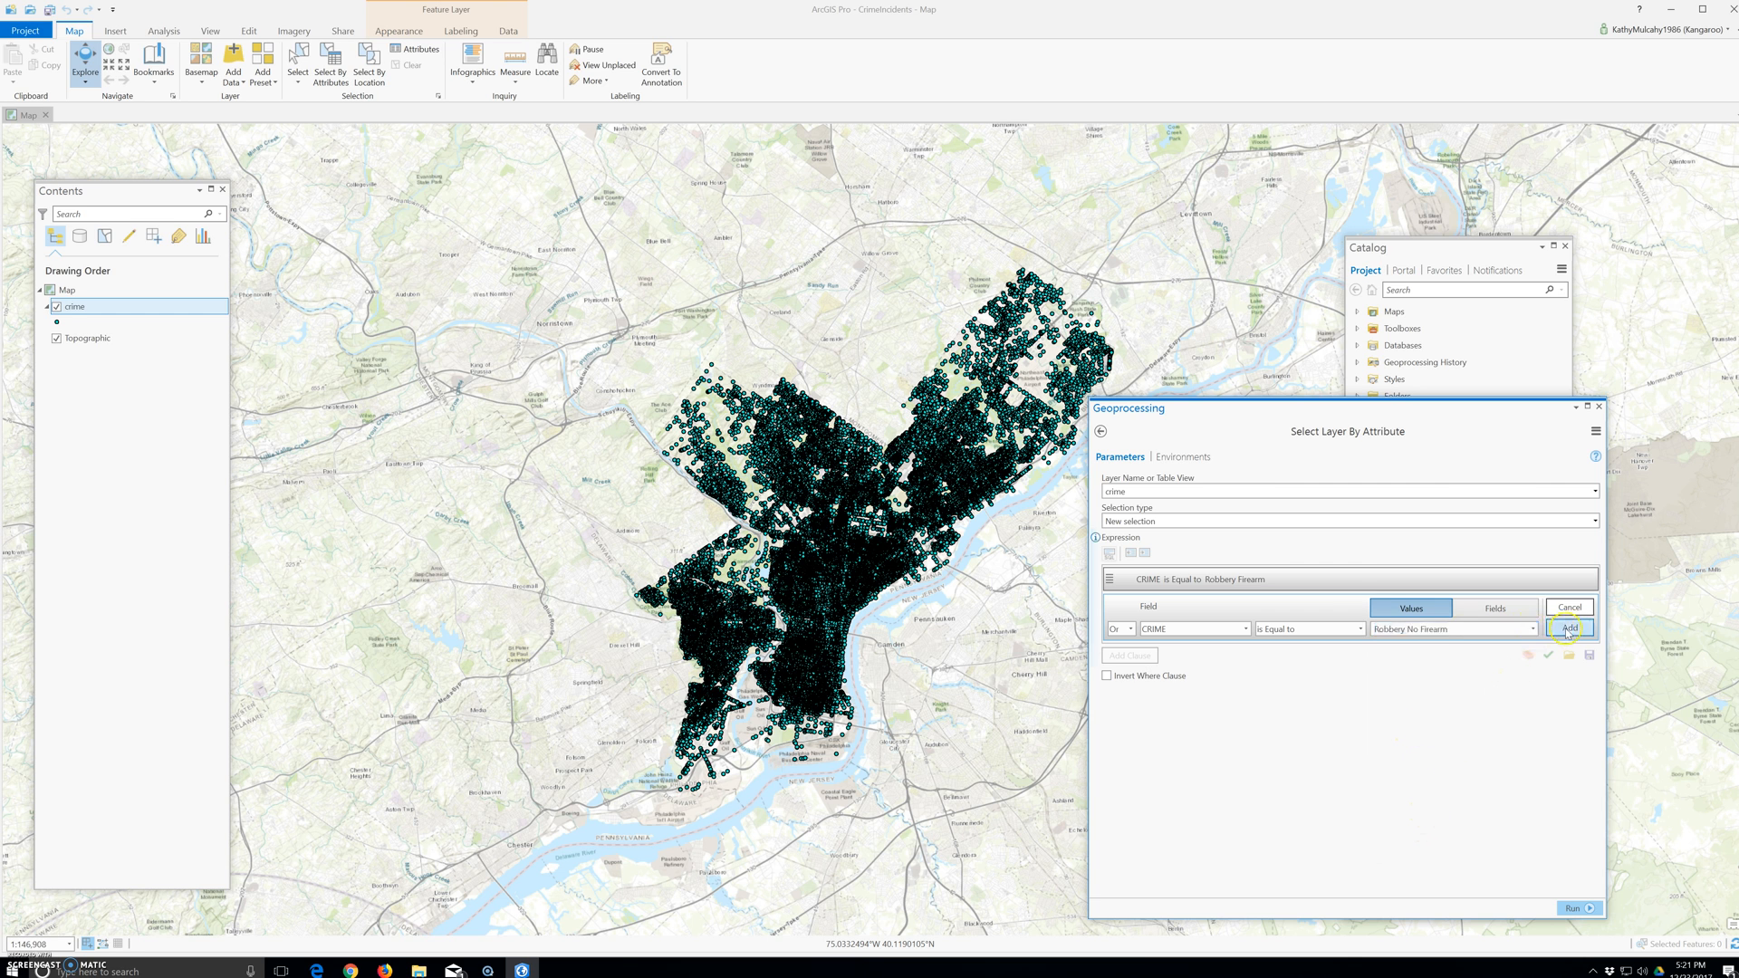
click(1567, 629)
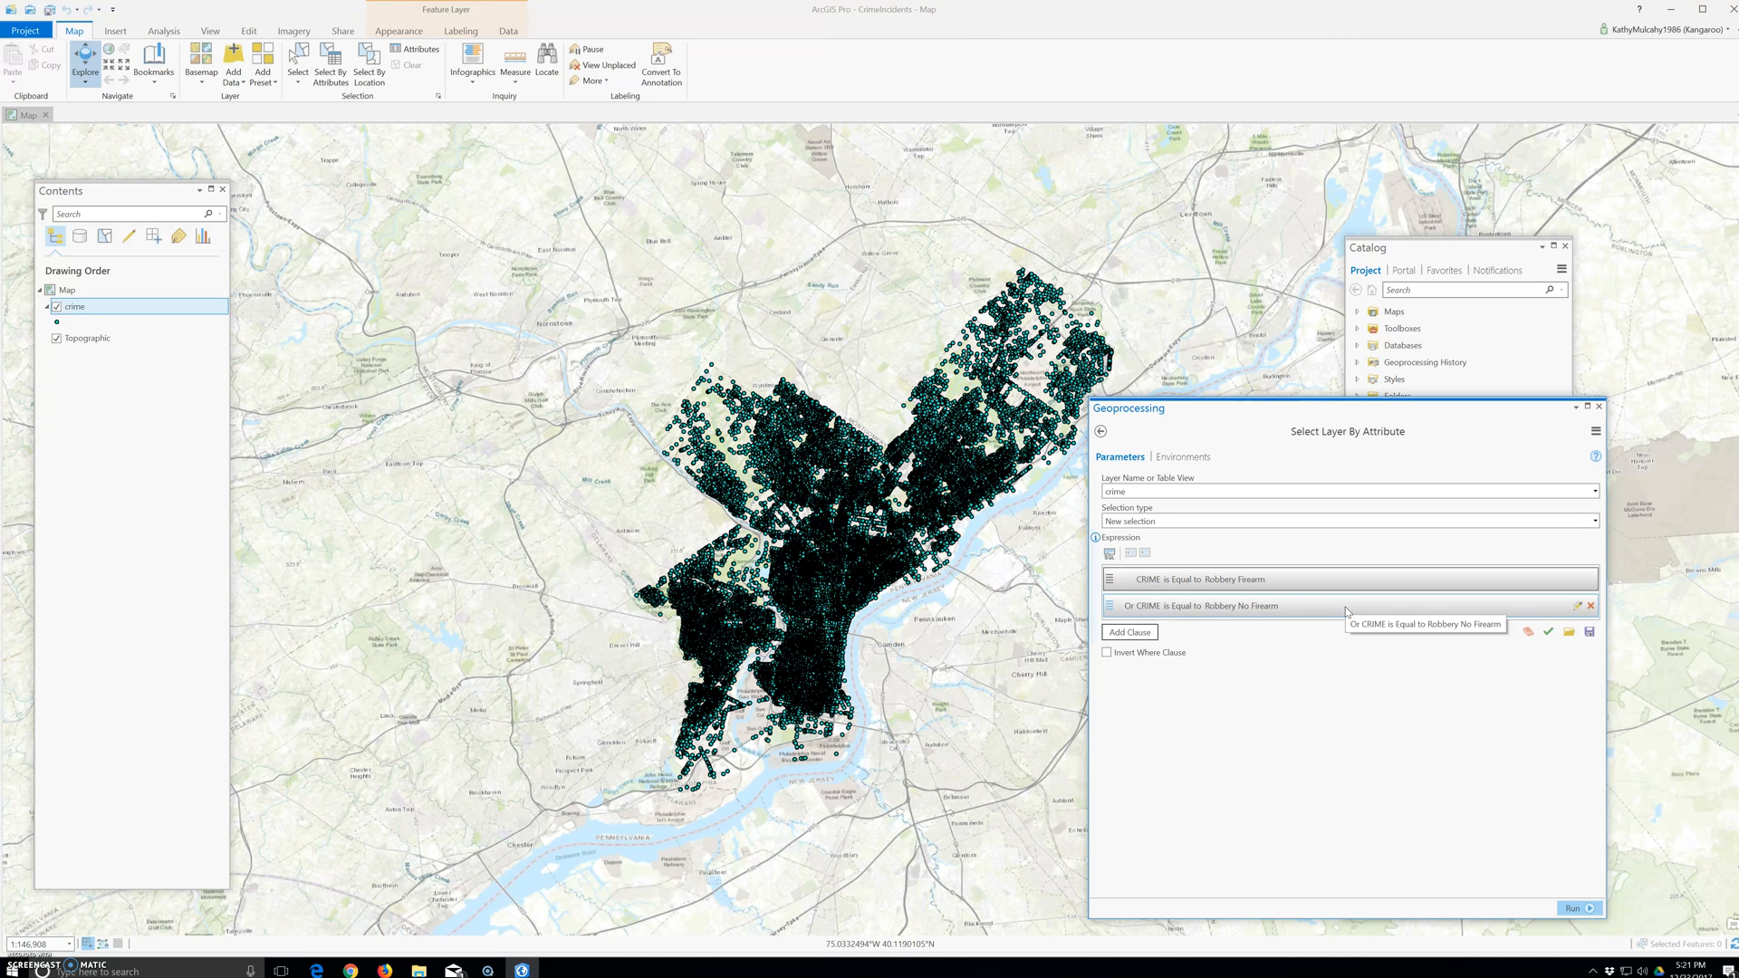
Step: Review the help notes for the layer name and selection type parameters and check the two query clauses
click(1352, 641)
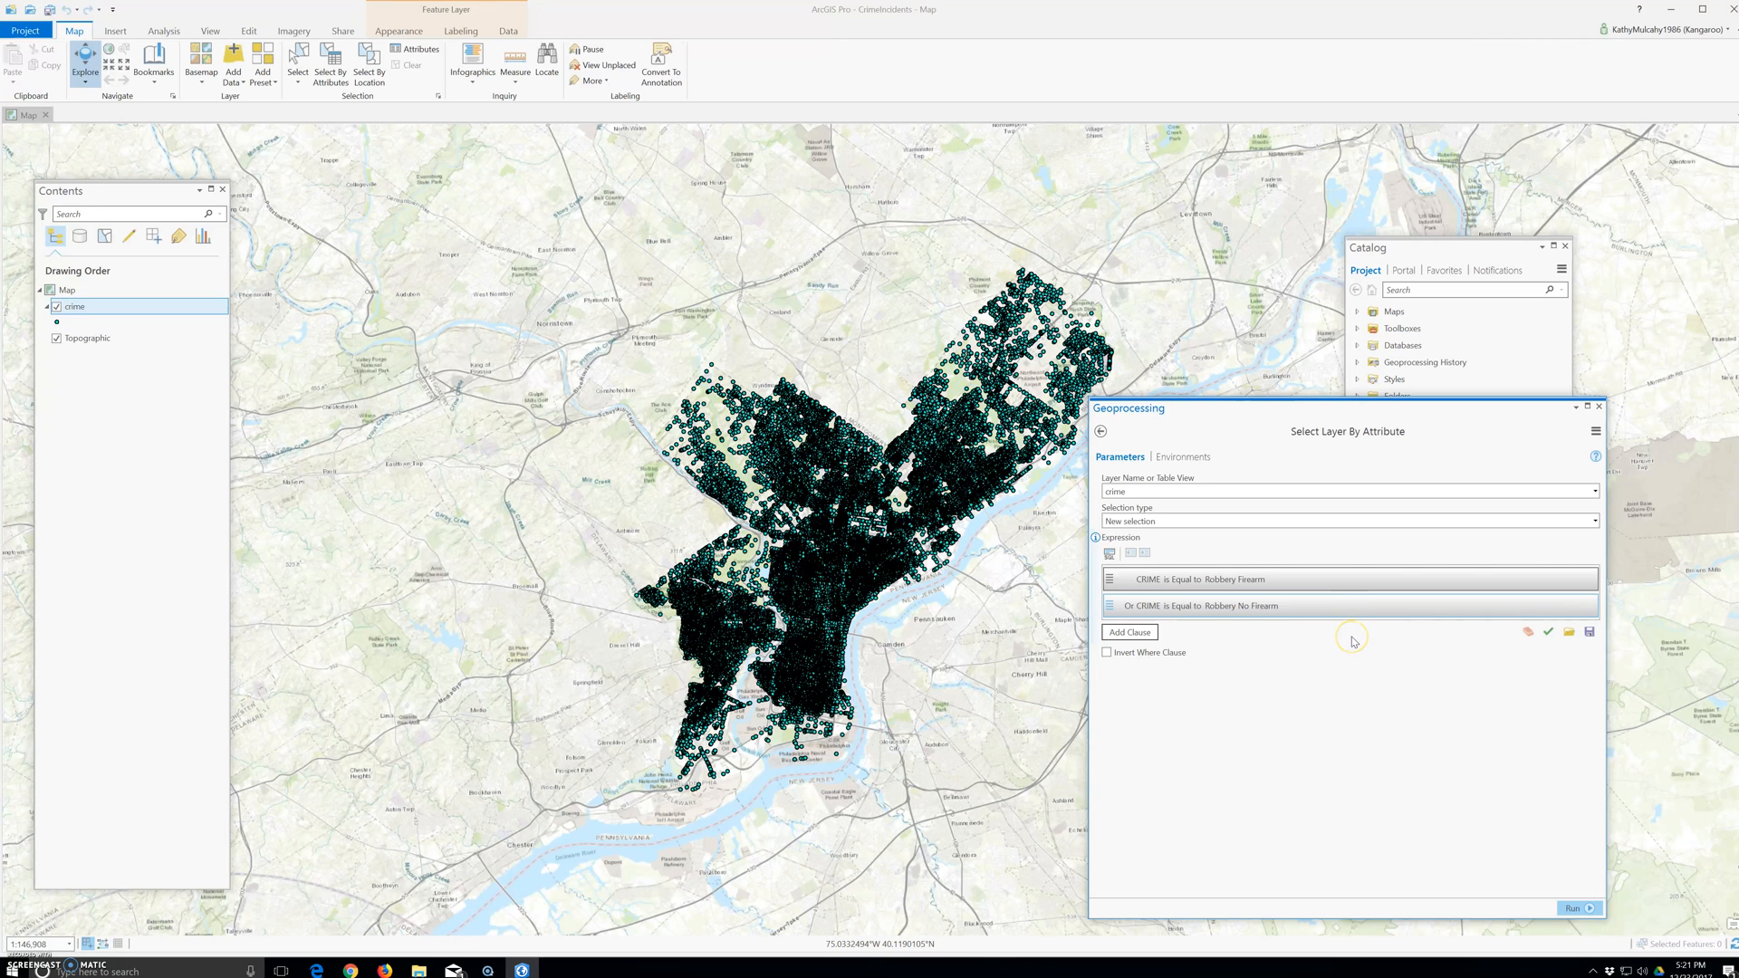
click(1354, 628)
click(1339, 628)
click(1419, 295)
click(1096, 481)
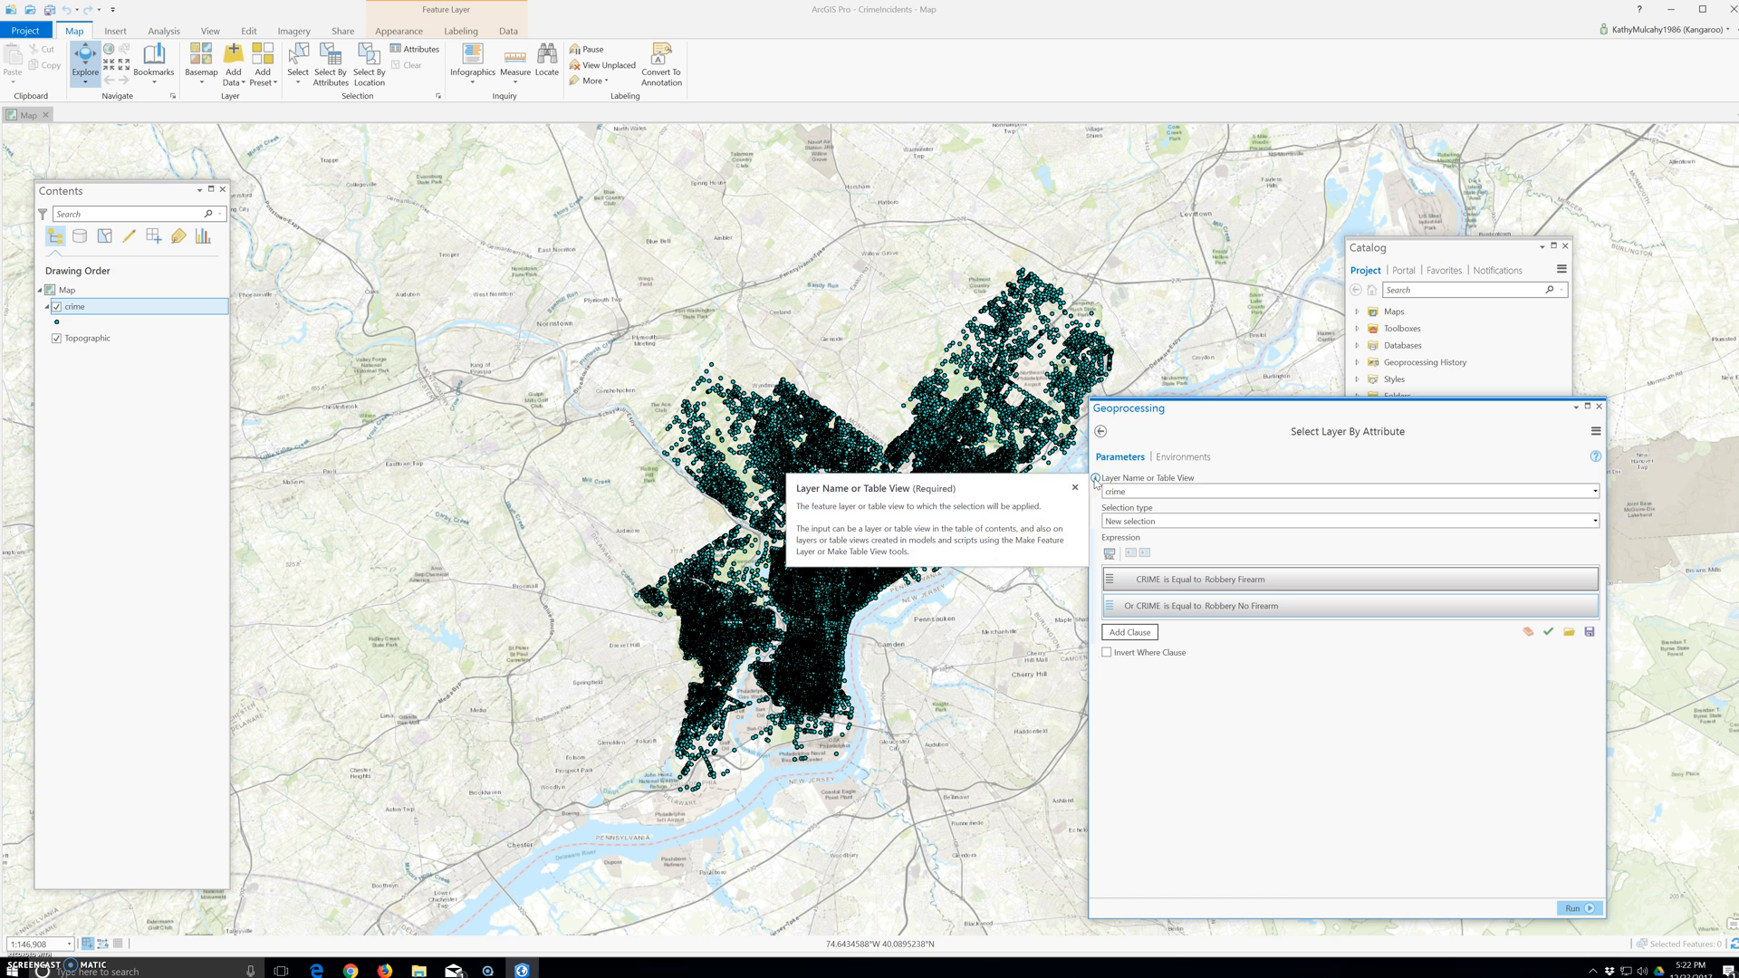
click(1096, 509)
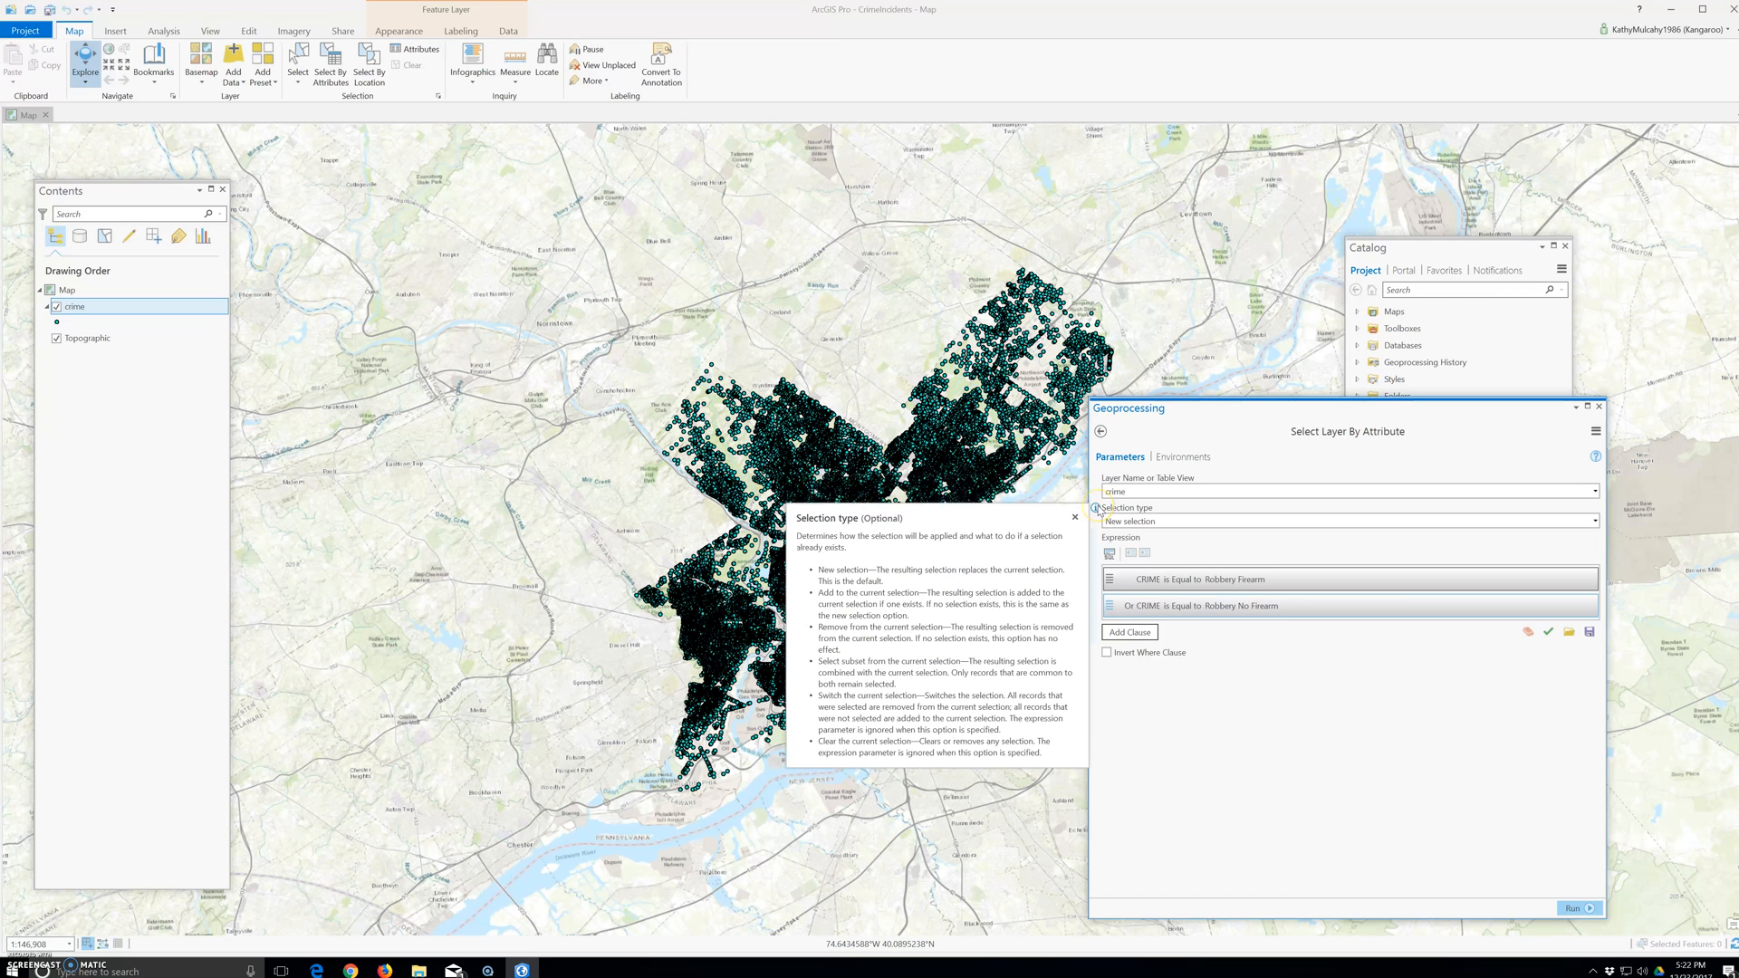
click(1096, 509)
click(1111, 550)
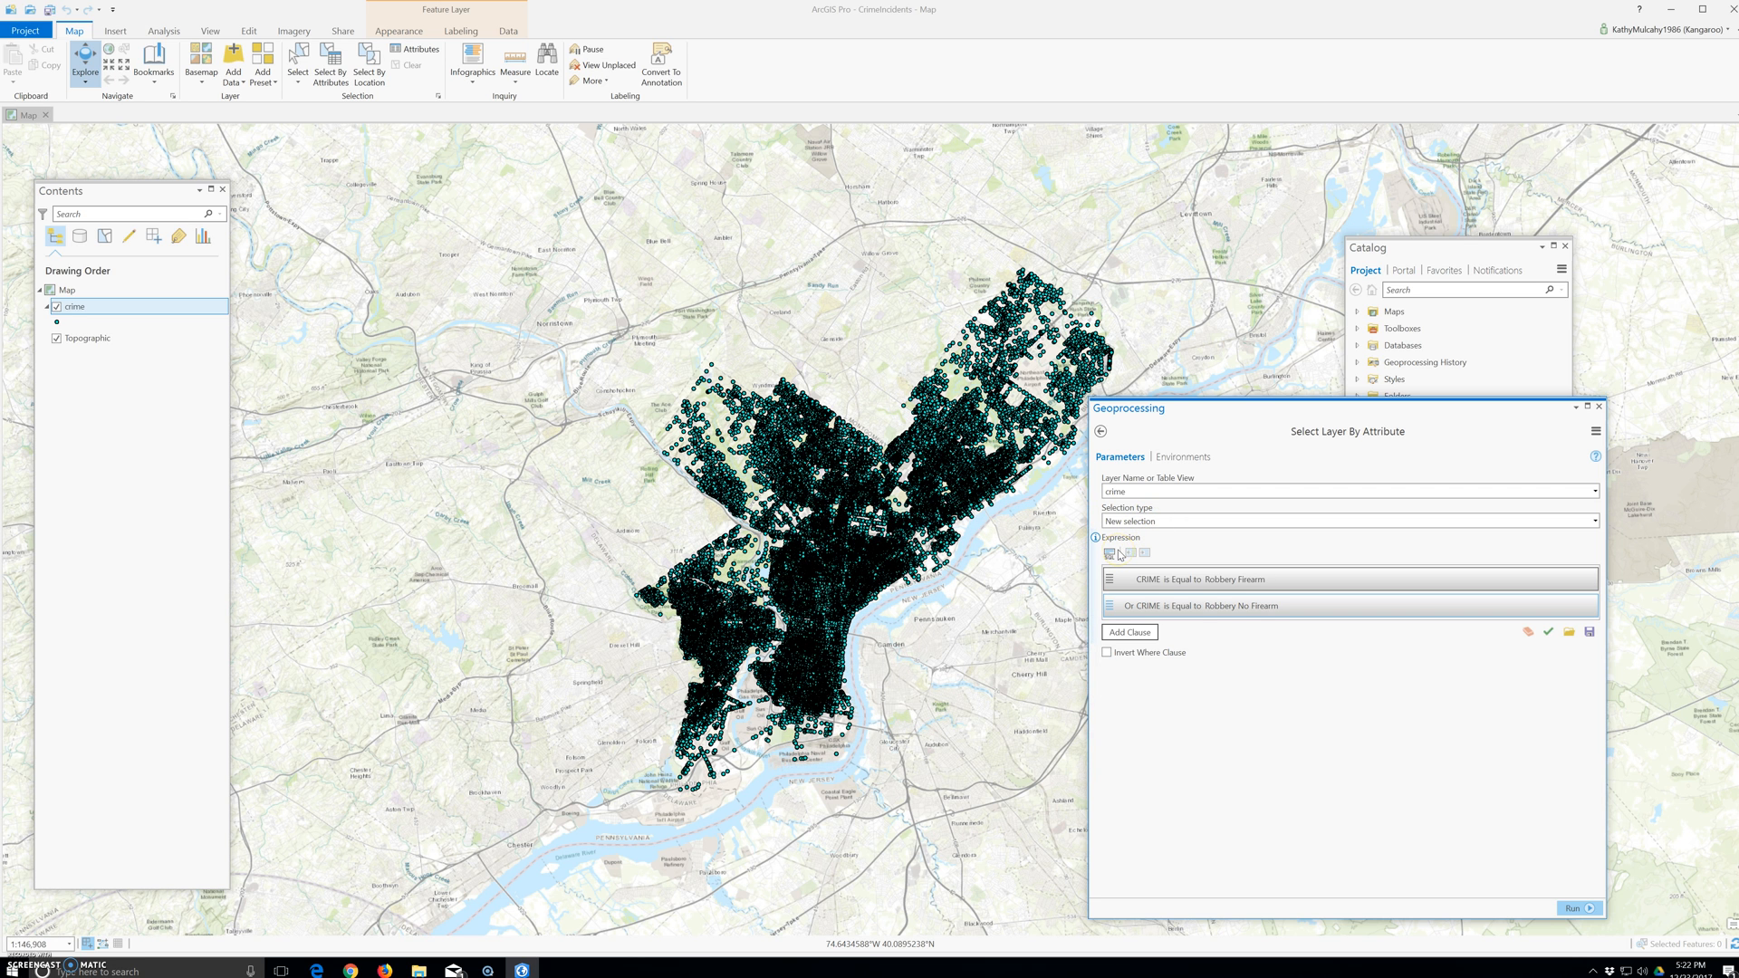
click(1161, 589)
click(1182, 587)
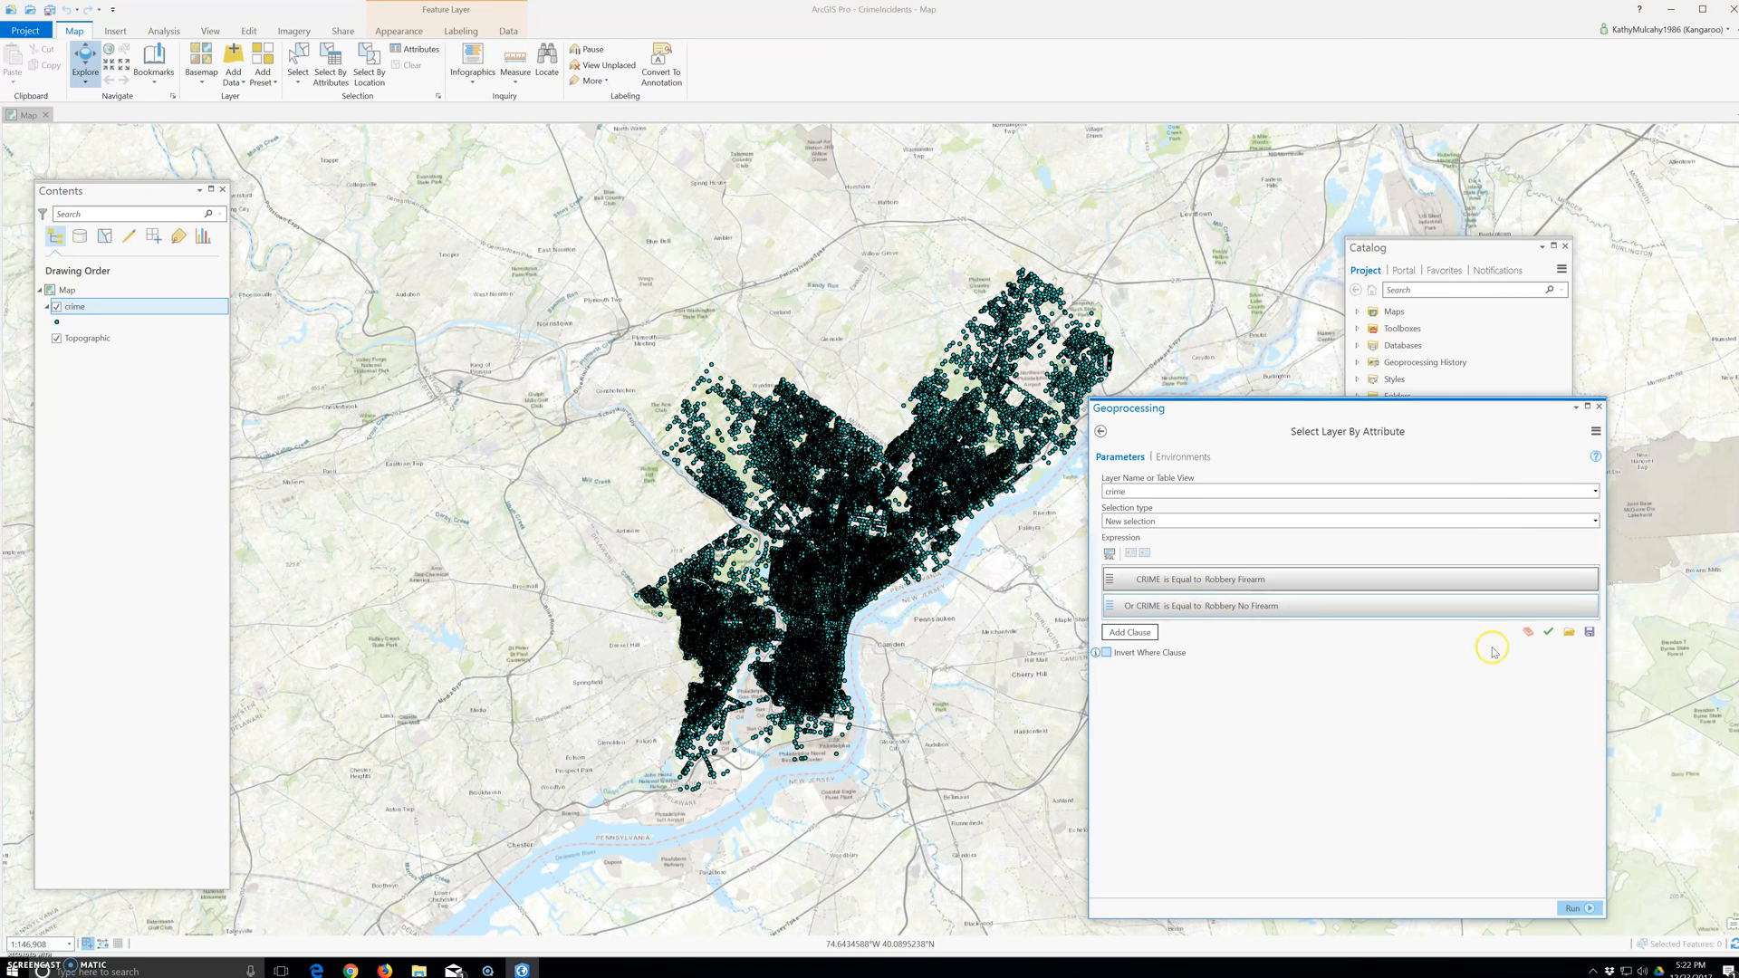
Step: Run the attribute selection to select both robbery types in the crime layer
click(1348, 660)
click(1576, 908)
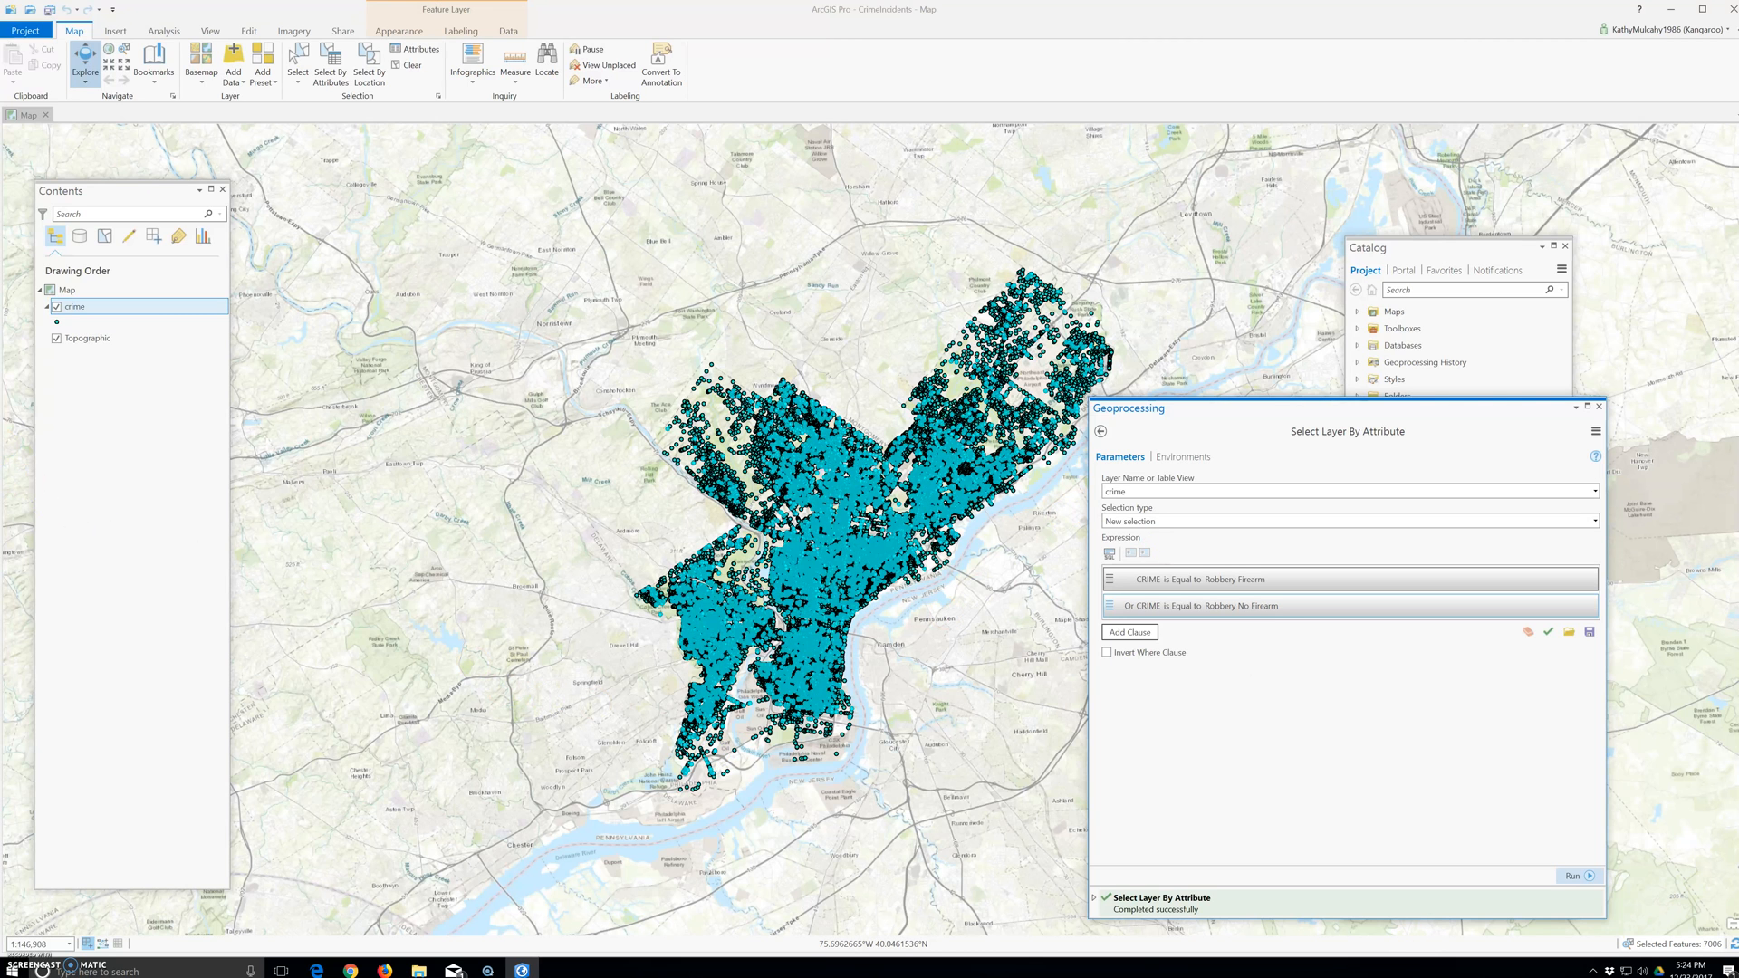
Step: Export the selected crime features to a new feature class named robbery in CrimeIncidents.gdb
right_click(75, 308)
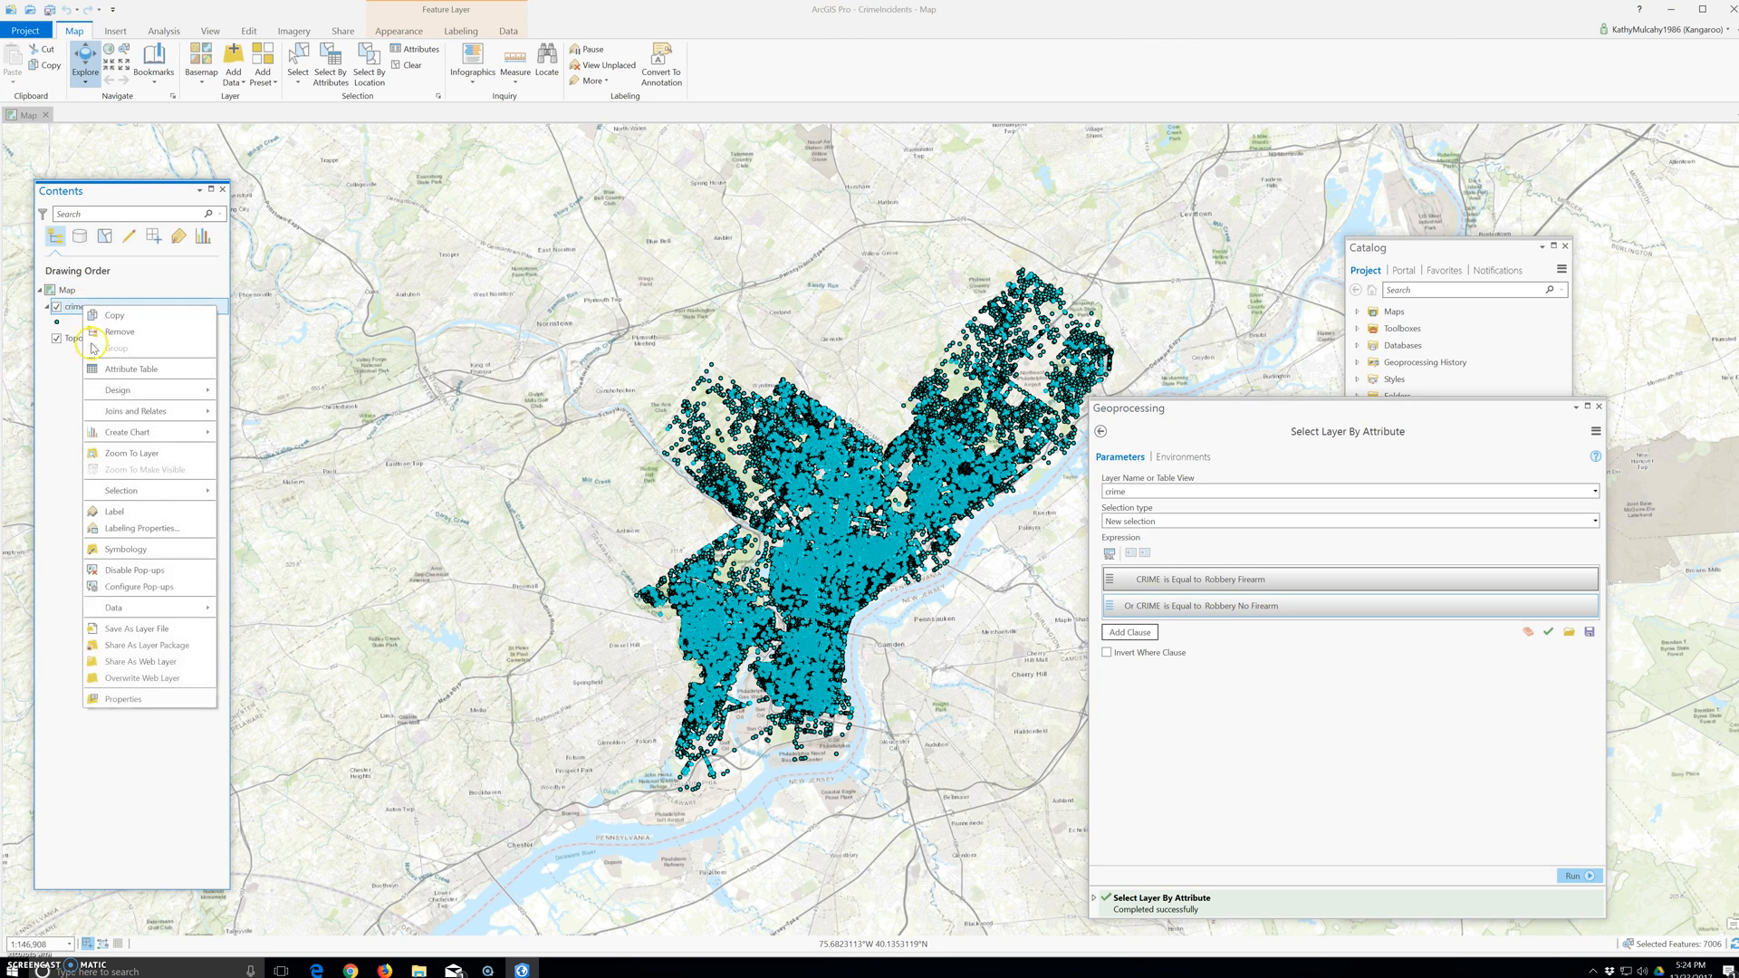
mouse_move(145, 609)
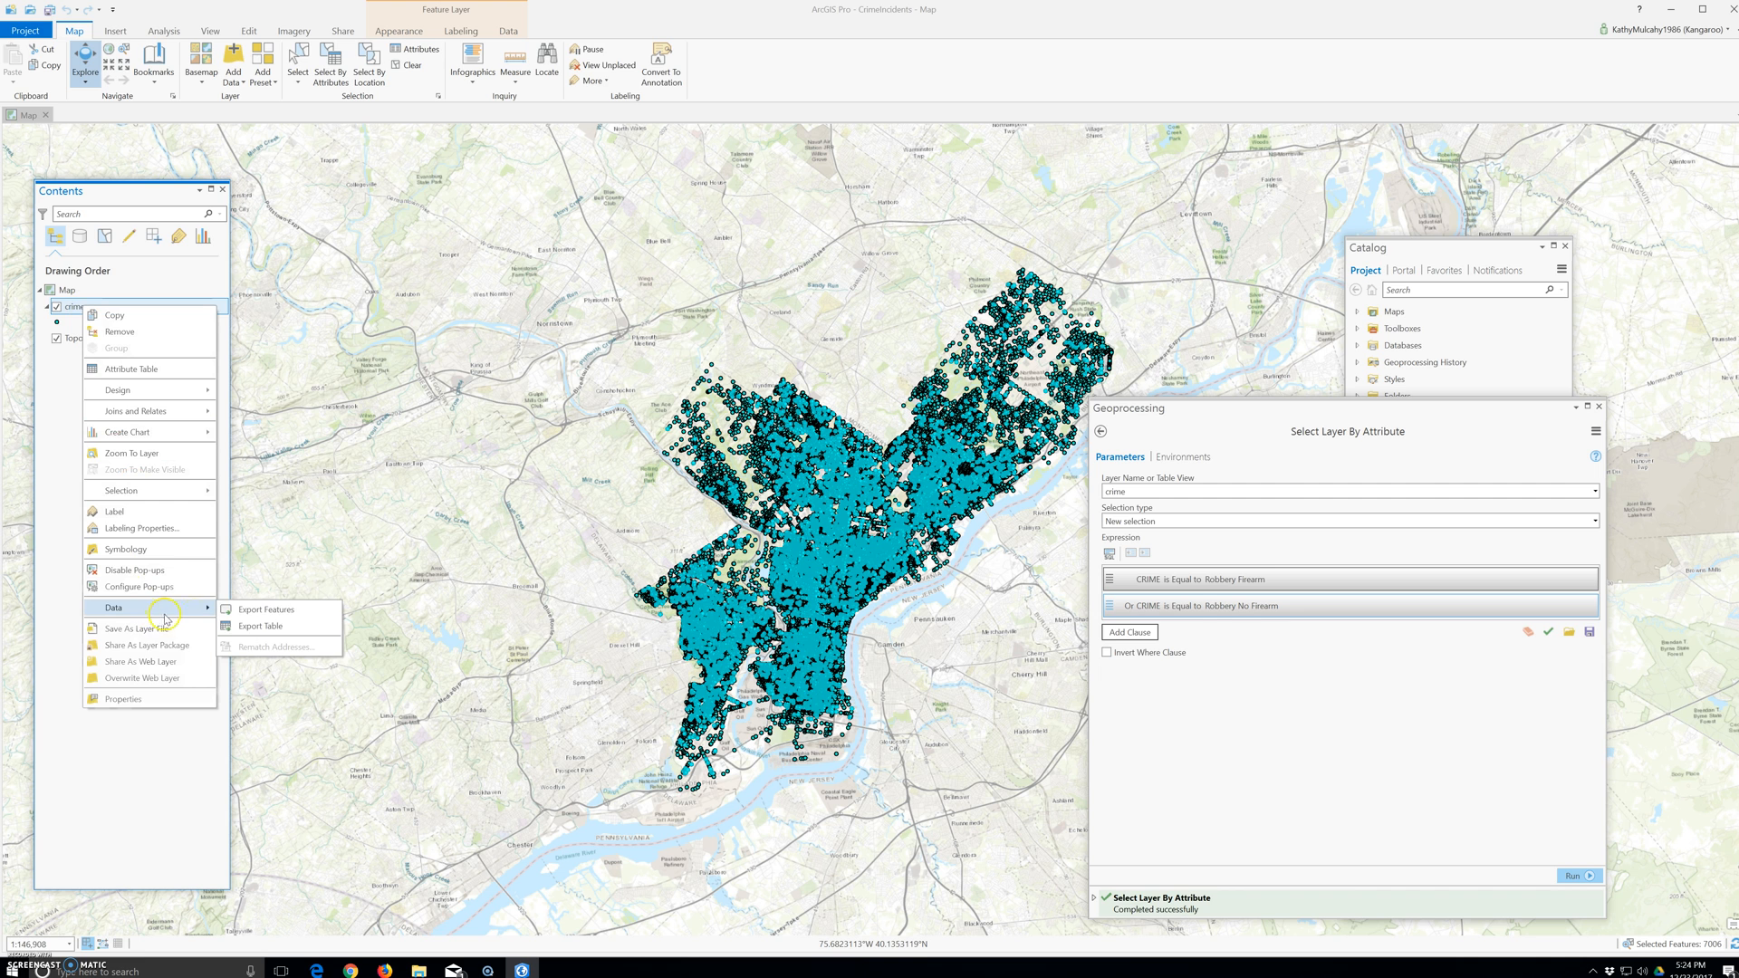
click(261, 610)
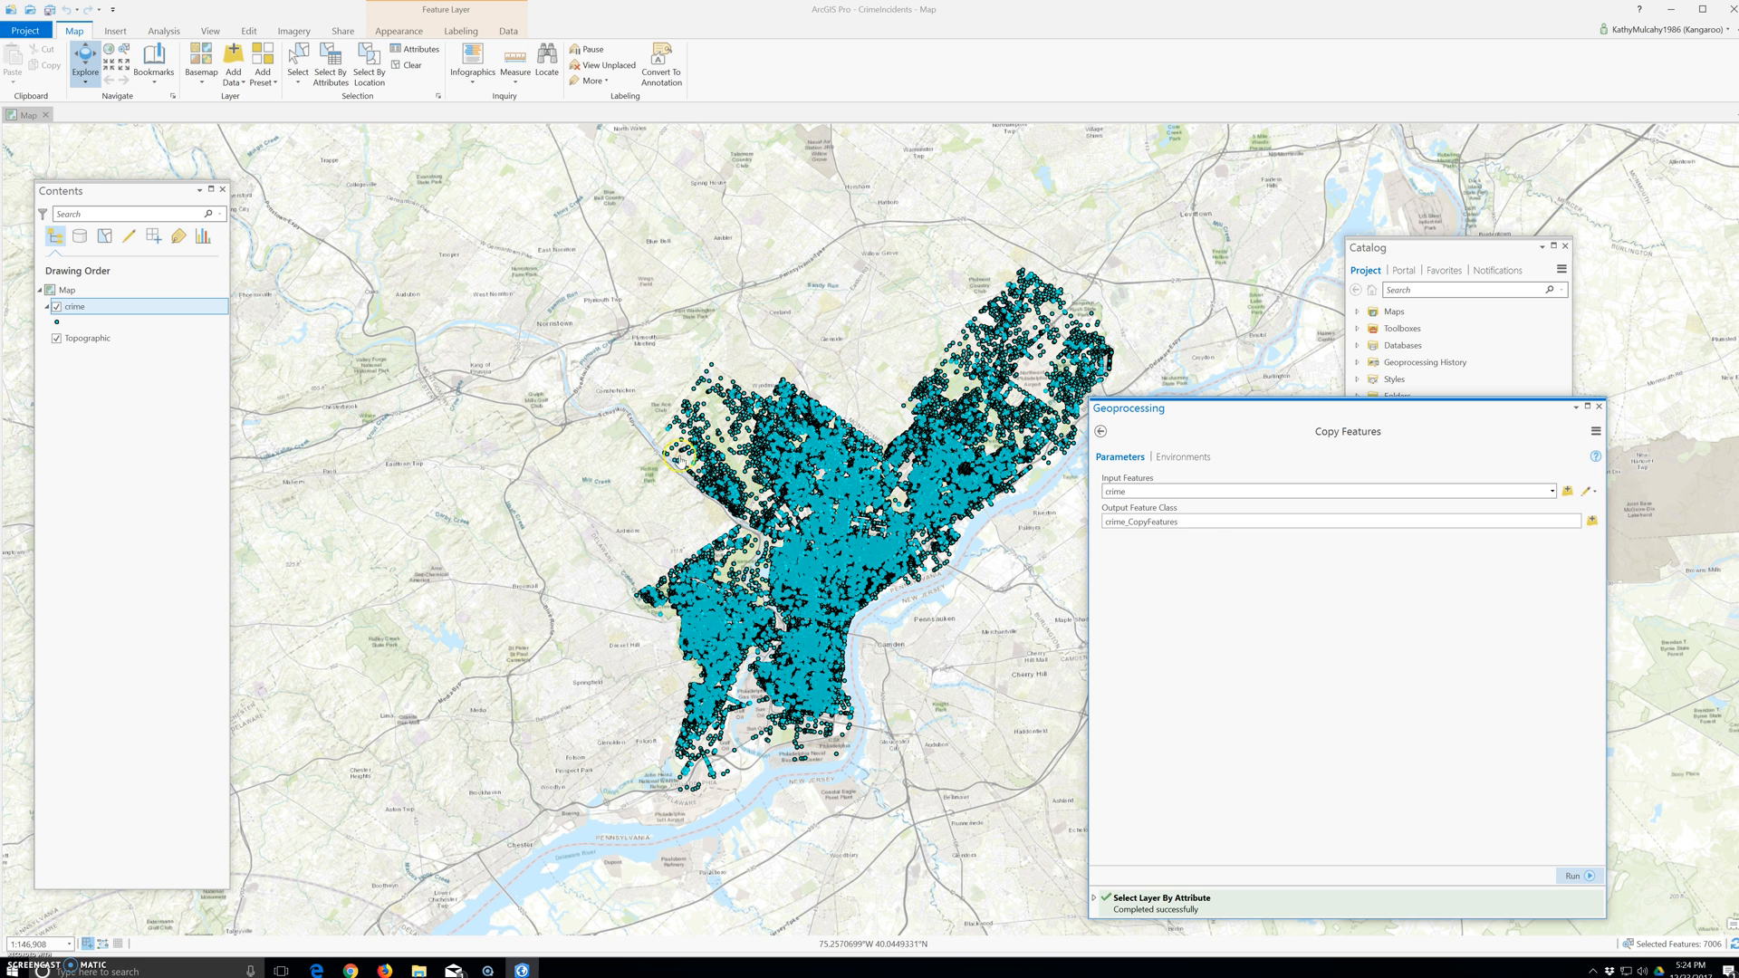
click(1177, 523)
drag(1494, 522, 1378, 524)
text(uo)
text(bbery)
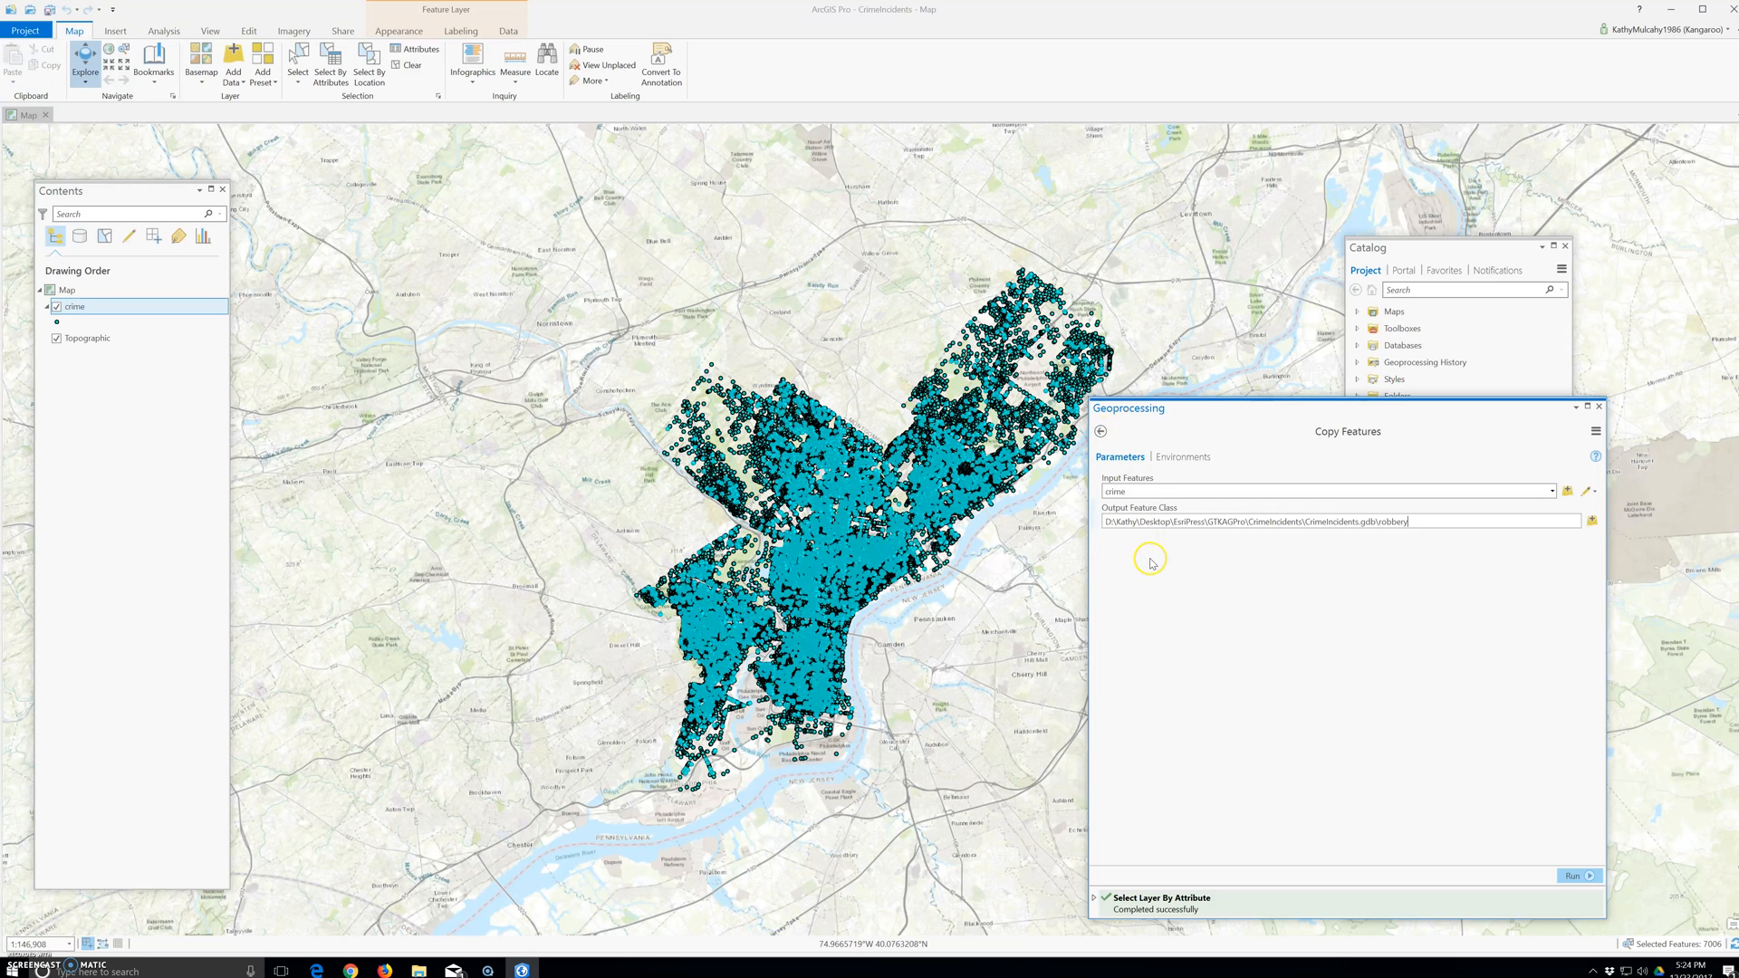
click(1152, 492)
click(1148, 541)
click(1301, 533)
click(1577, 876)
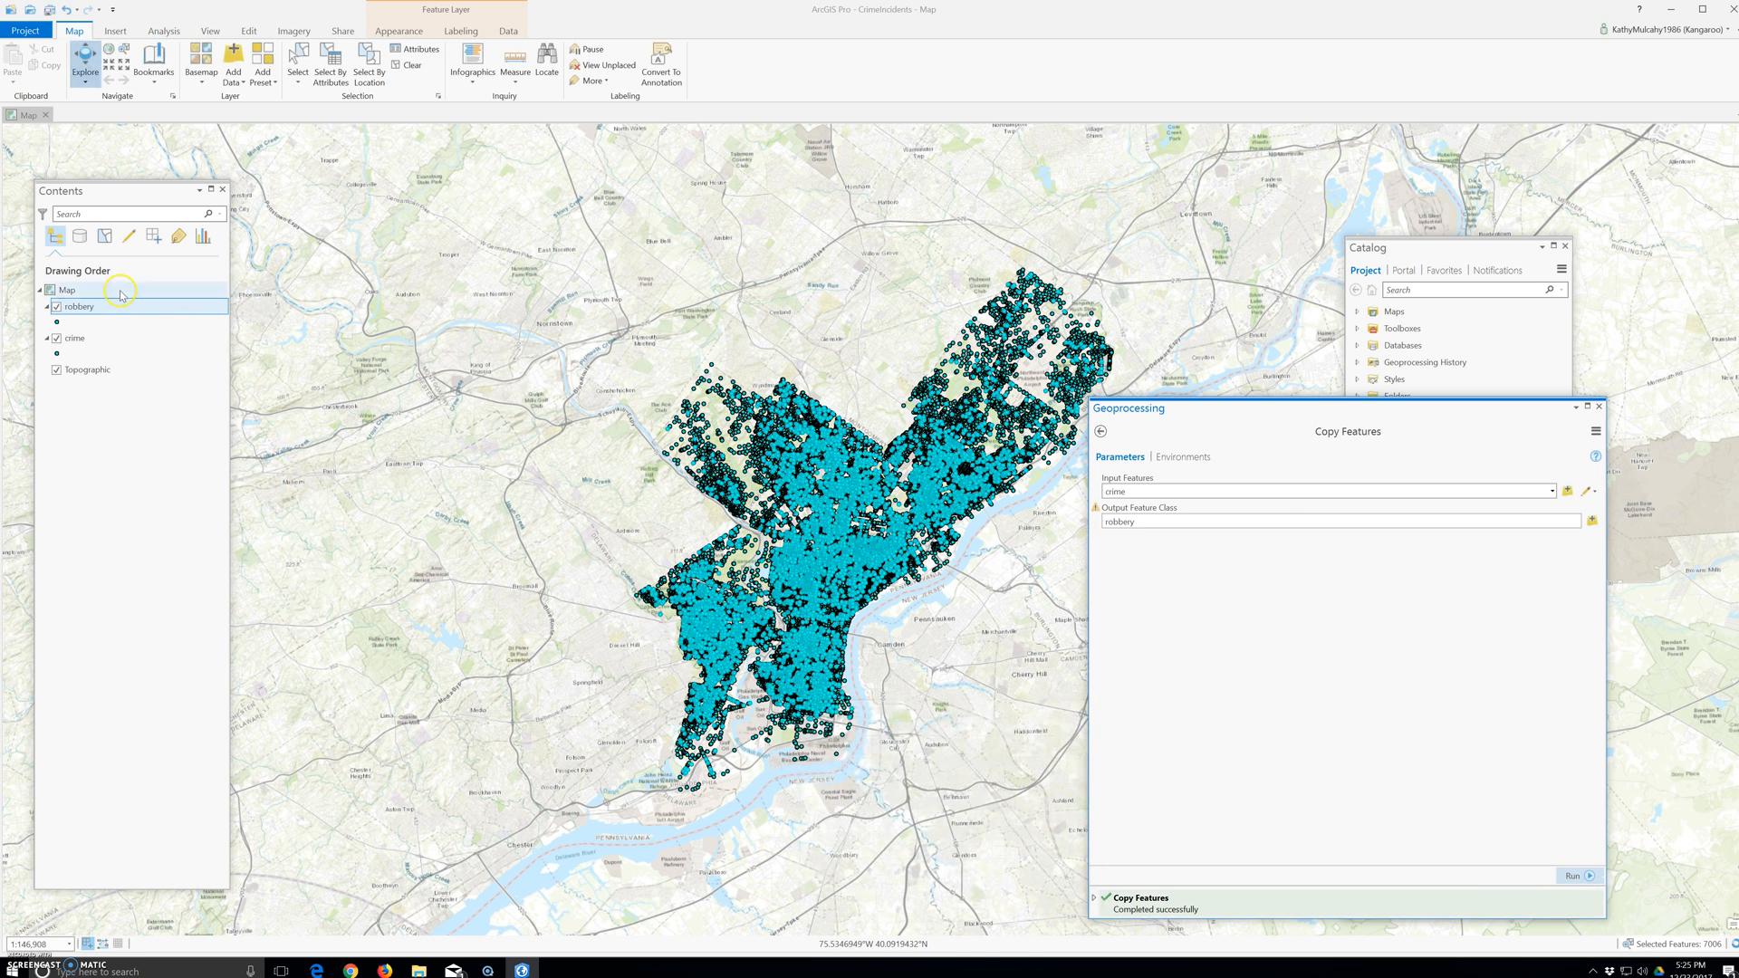
Step: Turn off the crime layer's visibility and clear the current selection
click(56, 338)
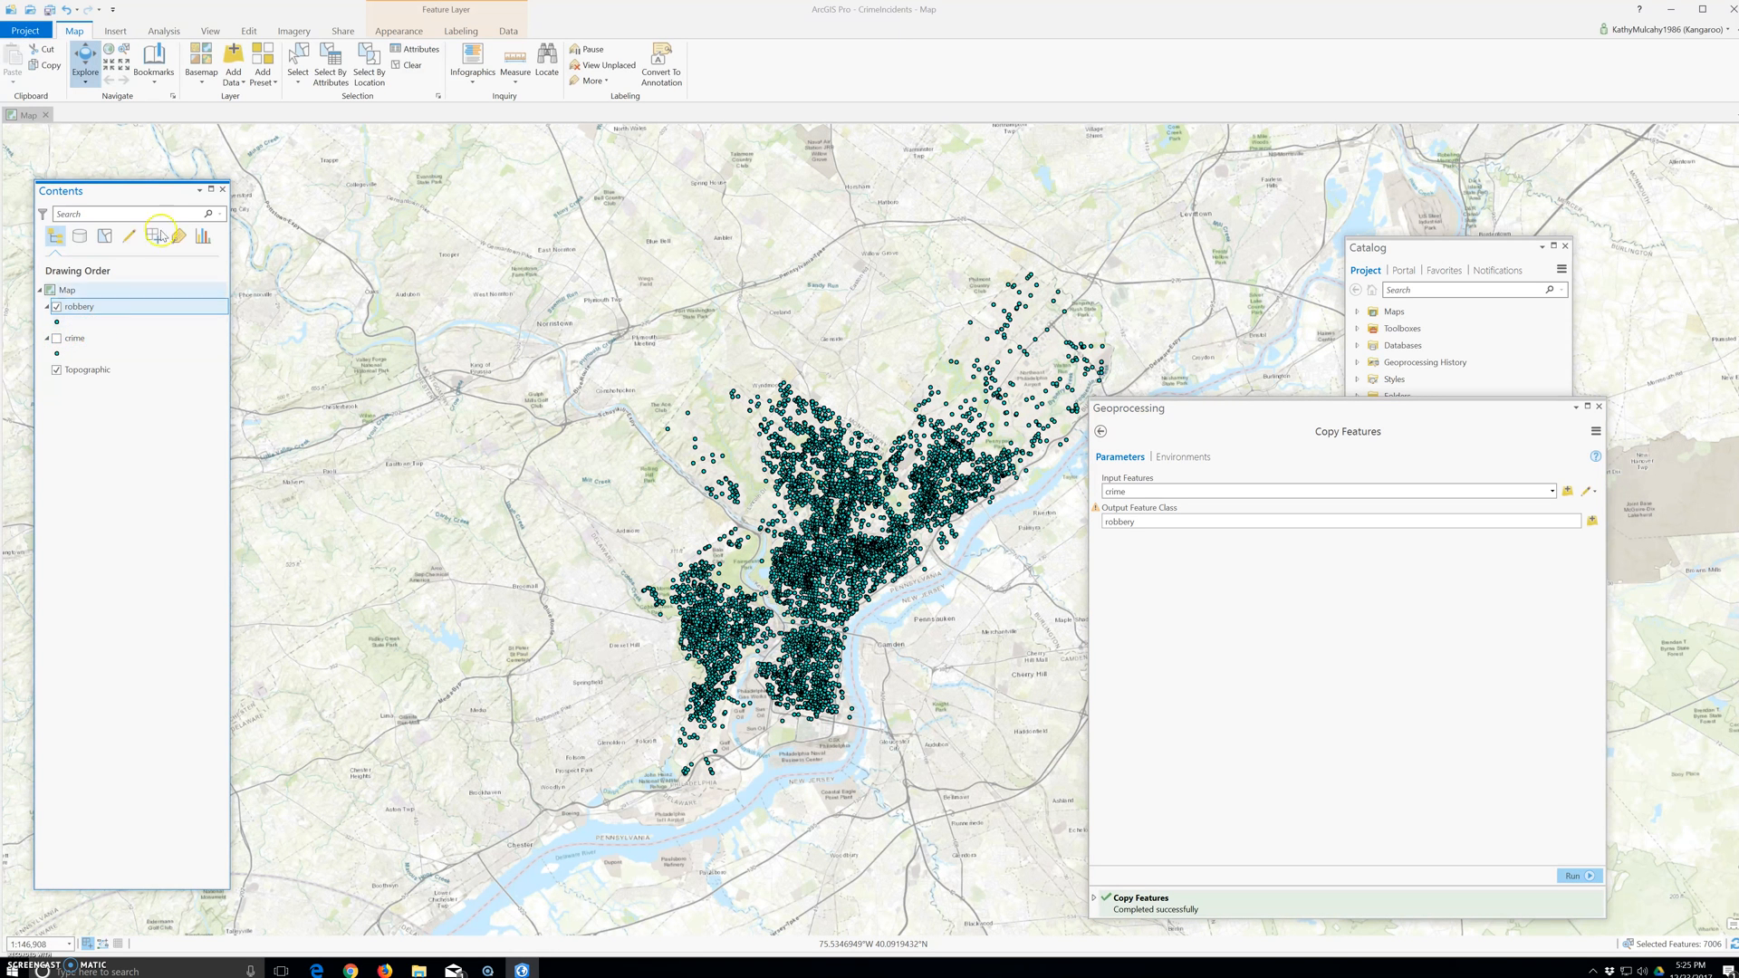
click(411, 69)
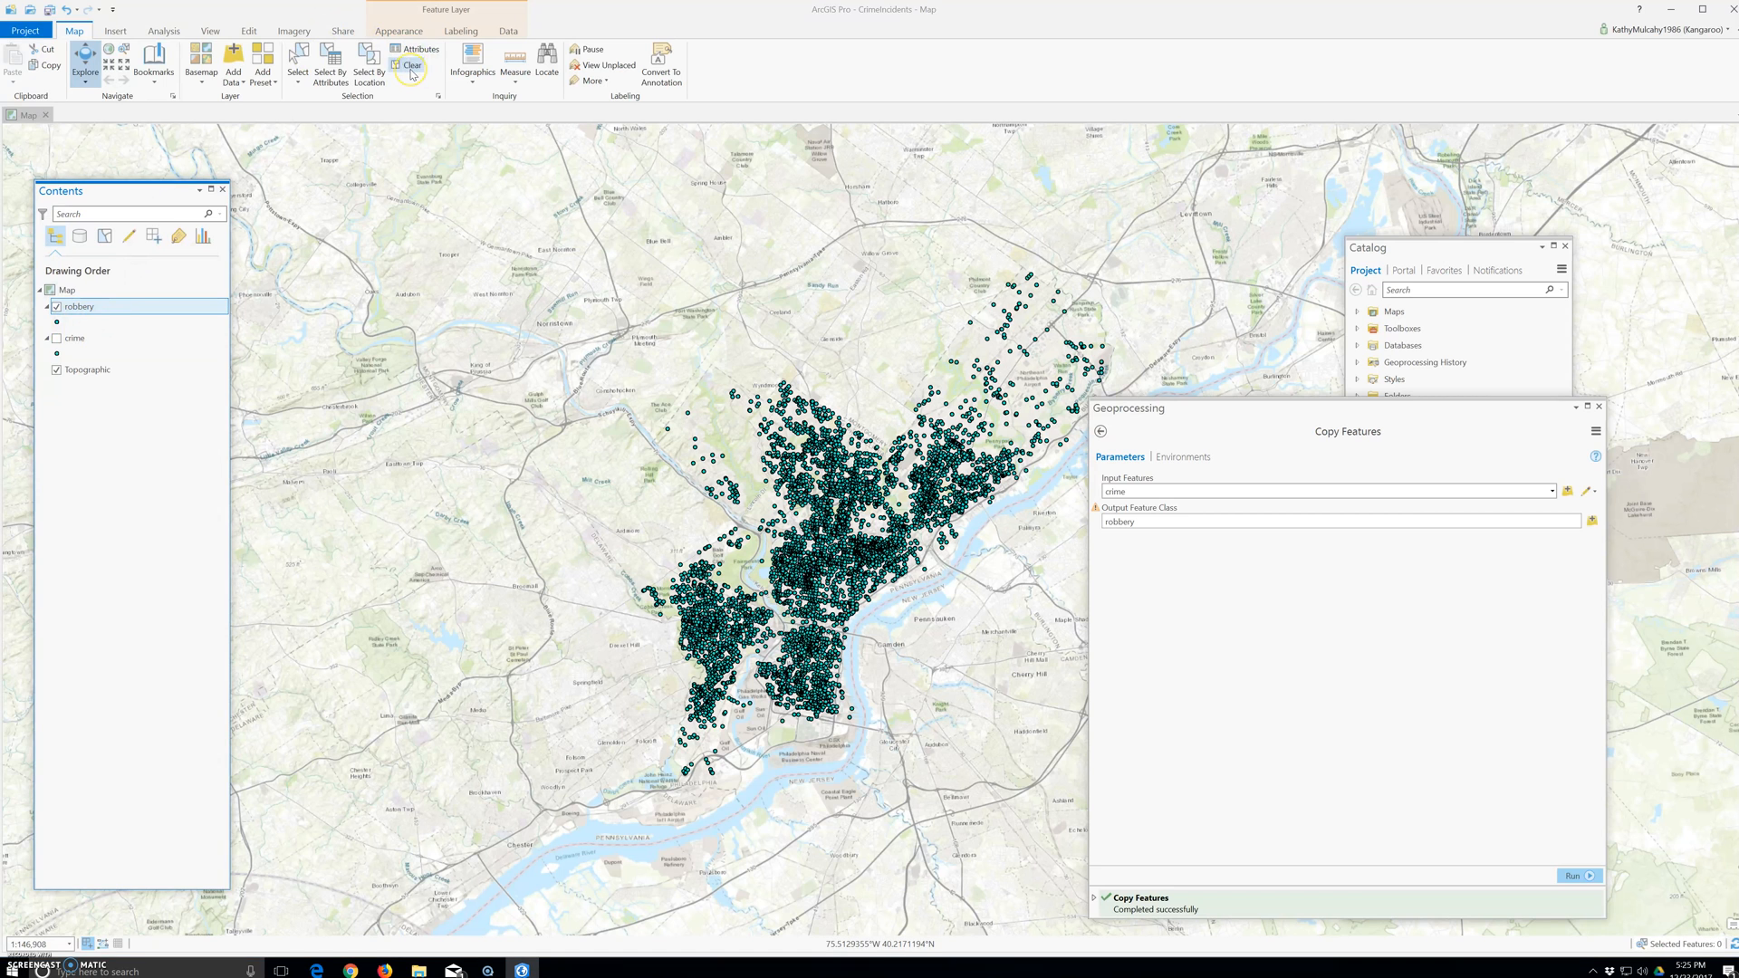